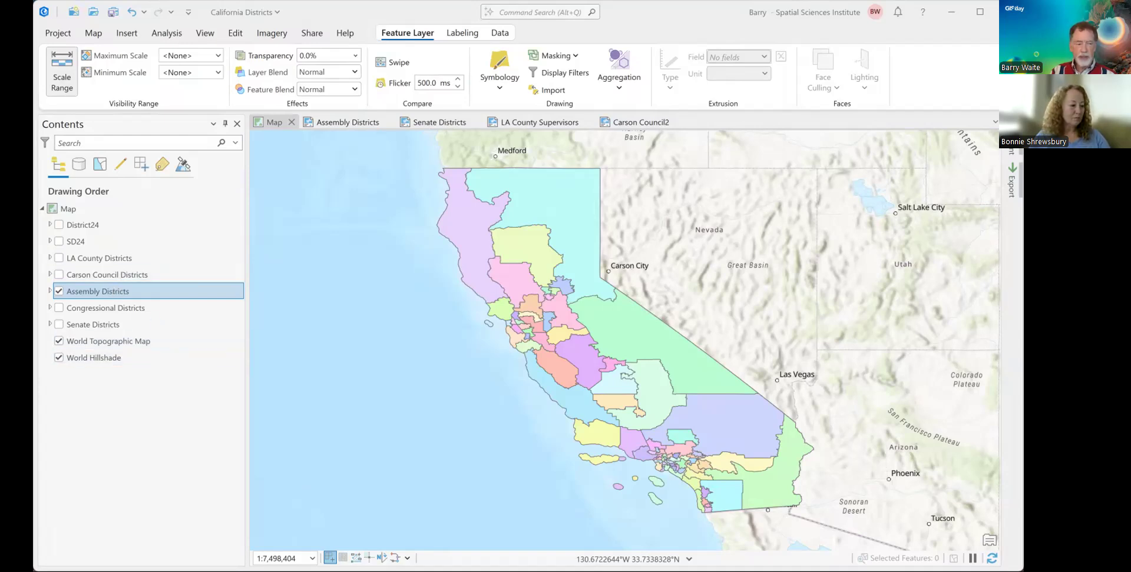
# Show the Senate Districts layer on the map in place of the Assembly Districts layer.
pyautogui.click(57, 324)
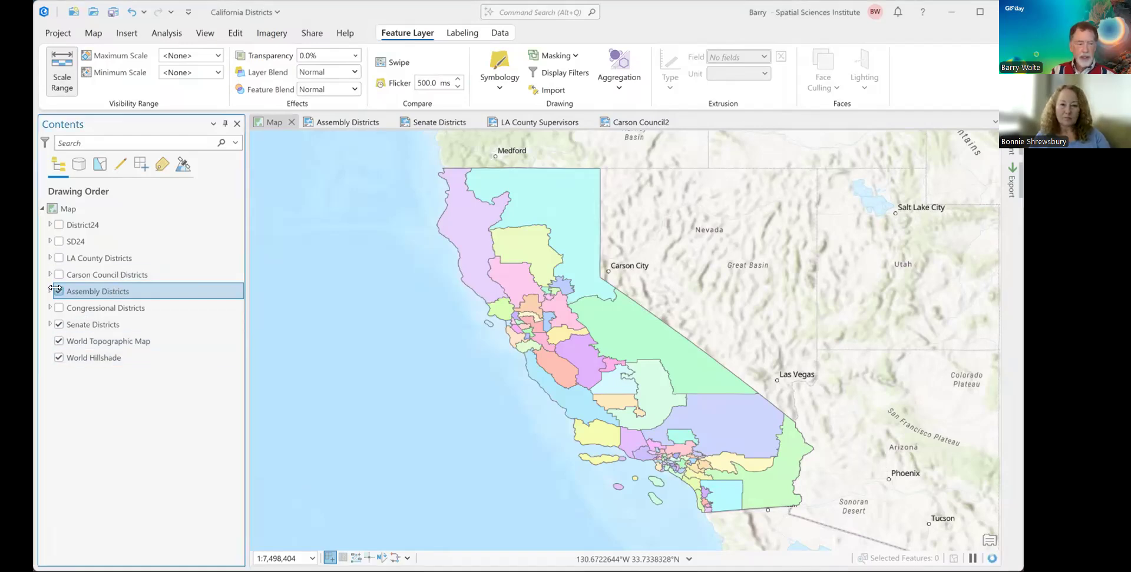
pyautogui.click(57, 290)
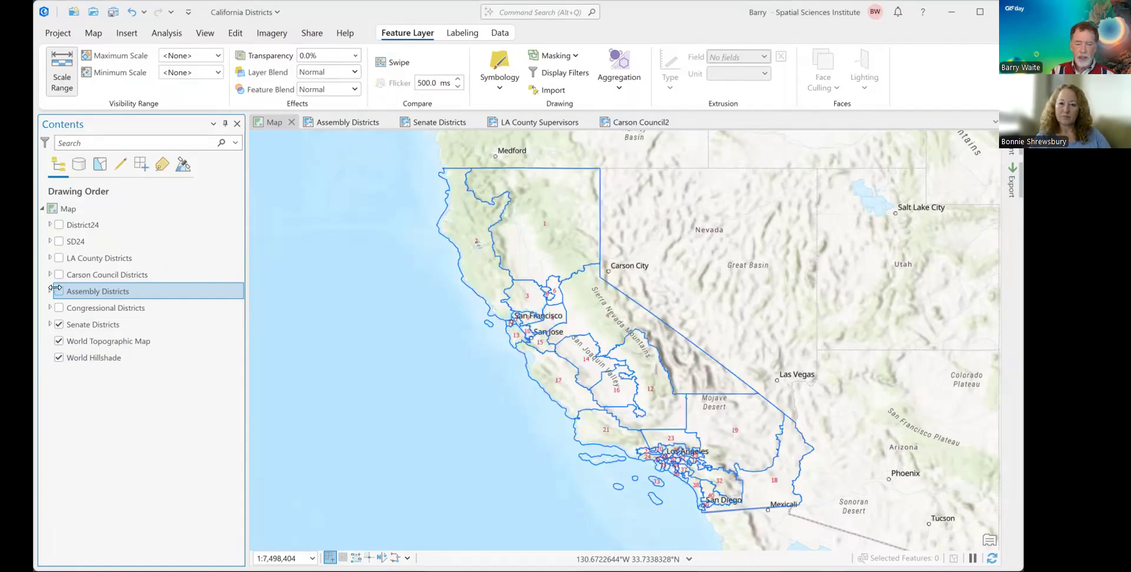
# Hide the Senate Districts layer, show LA County Districts, and bring Los Angeles County into close view.
pyautogui.click(55, 323)
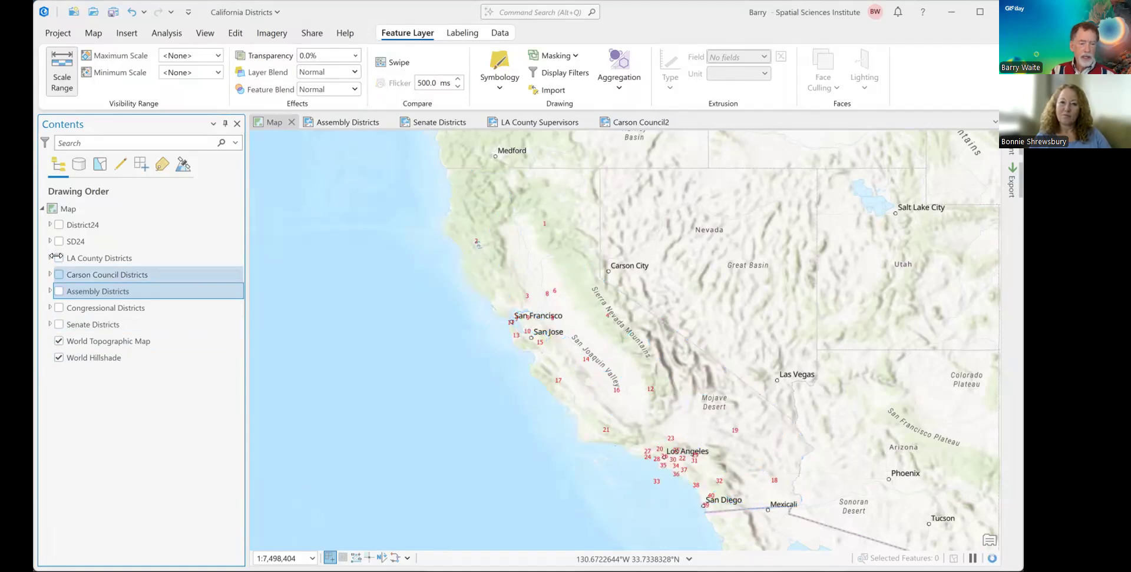
pyautogui.click(57, 257)
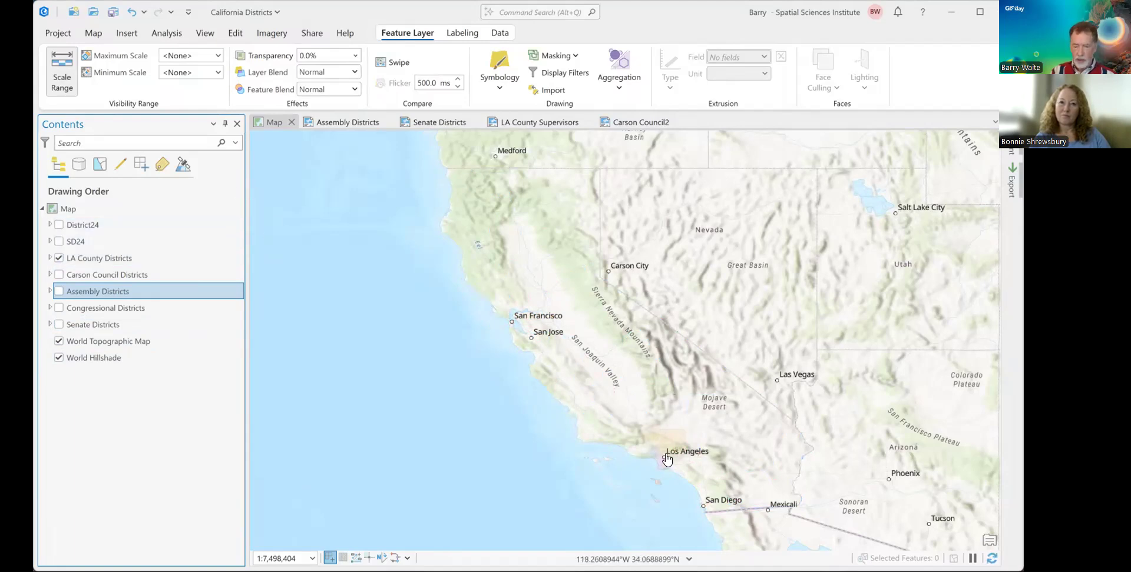
pyautogui.scroll(2, 666, 460)
pyautogui.scroll(4, 666, 460)
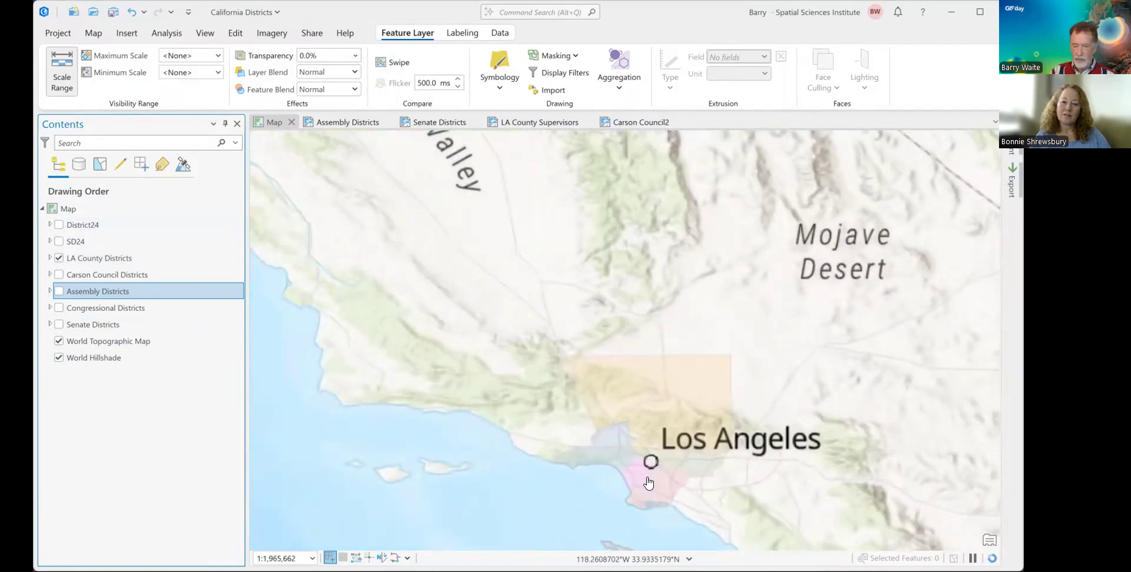
pyautogui.scroll(1, 637, 364)
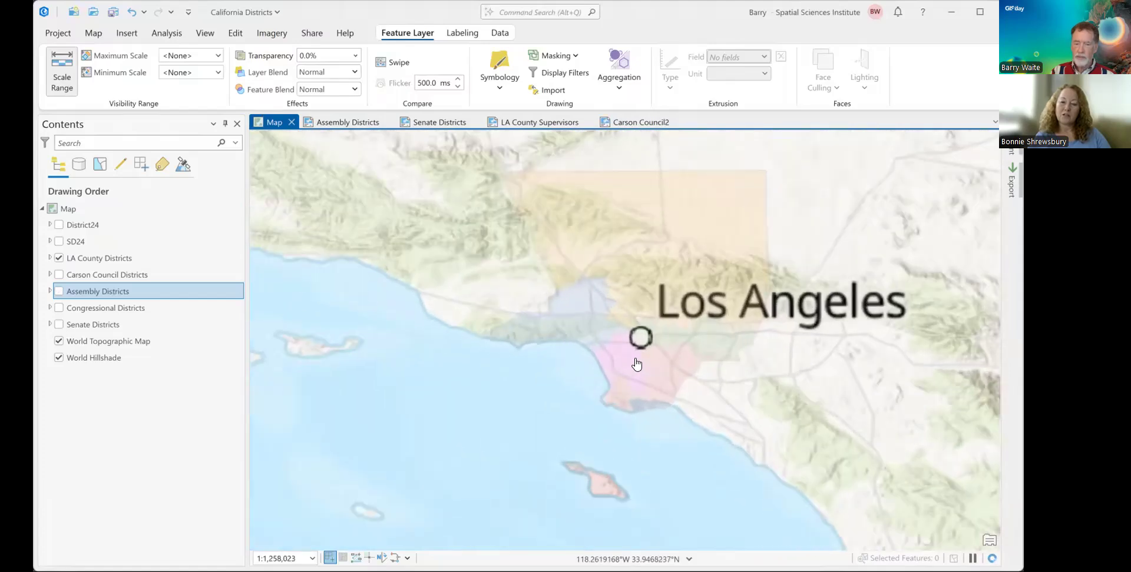
pyautogui.scroll(1, 637, 365)
pyautogui.moveTo(618, 370); pyautogui.dragTo(593, 471)
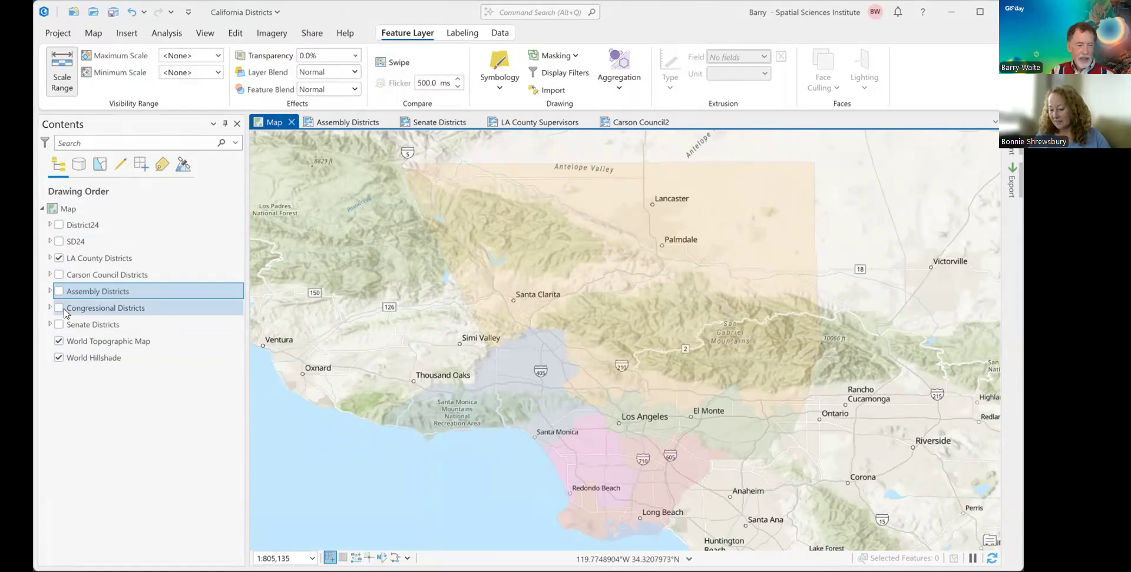
# Show Carson Council Districts instead of LA County Districts and bring the city of Carson into close view.
pyautogui.click(58, 275)
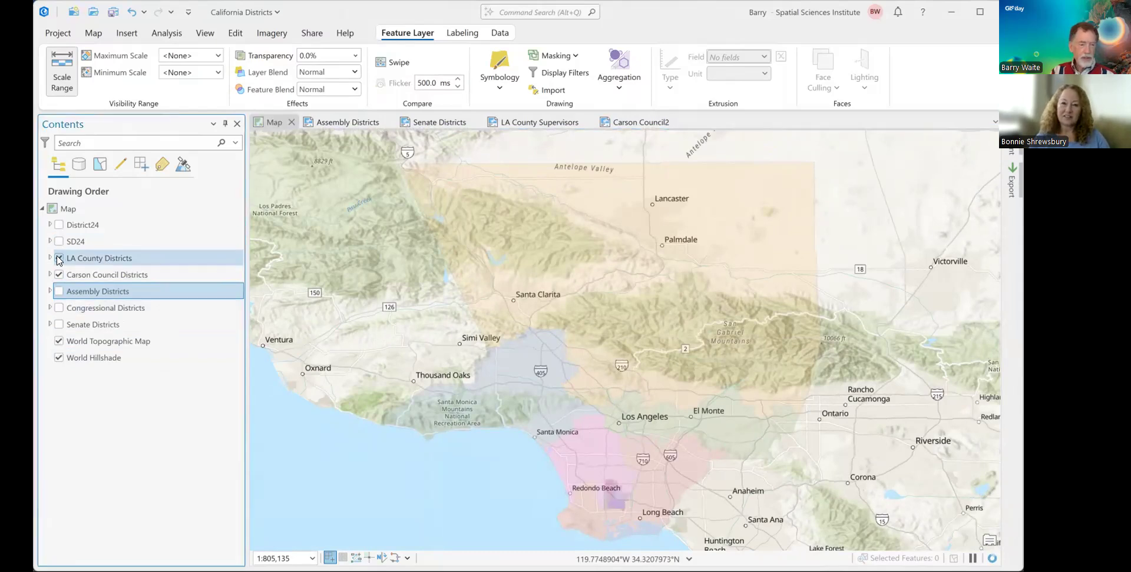
pyautogui.moveTo(545, 276); pyautogui.dragTo(508, 171)
pyautogui.scroll(2, 567, 236)
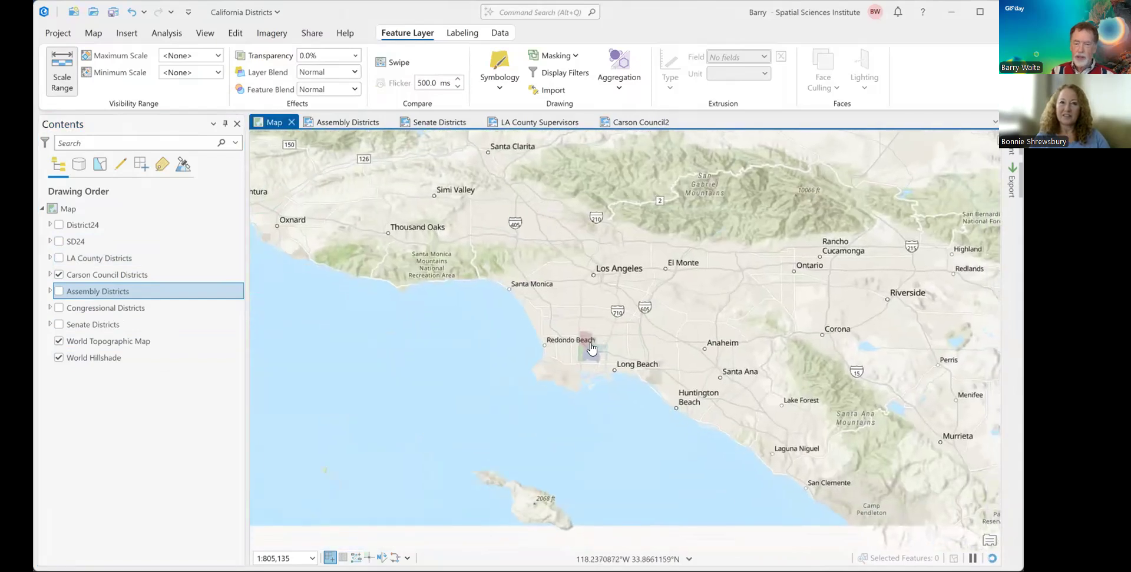
pyautogui.scroll(5, 566, 379)
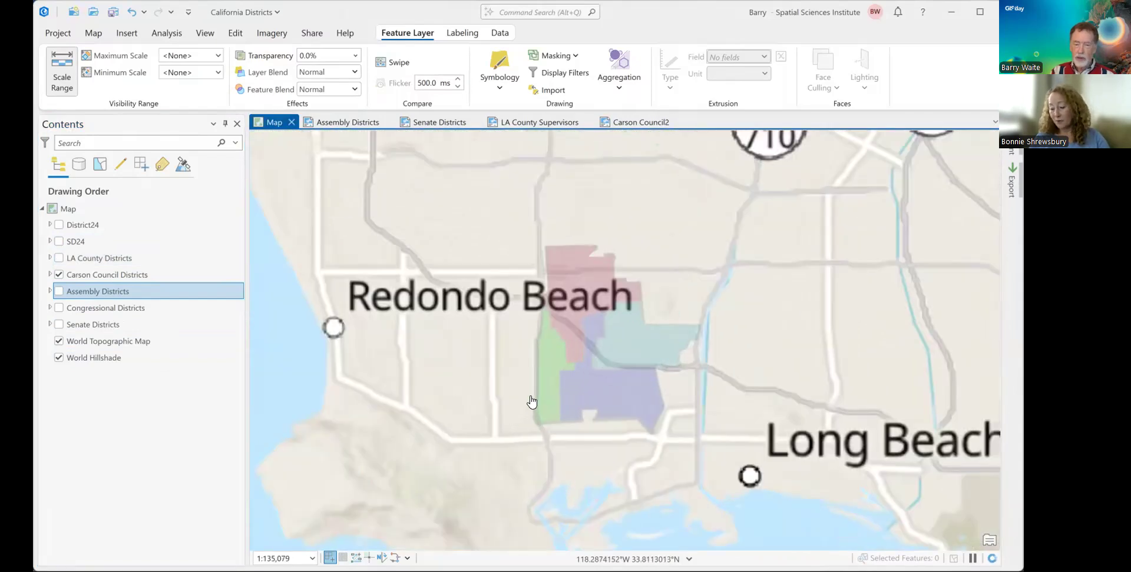
pyautogui.moveTo(575, 377); pyautogui.dragTo(497, 370)
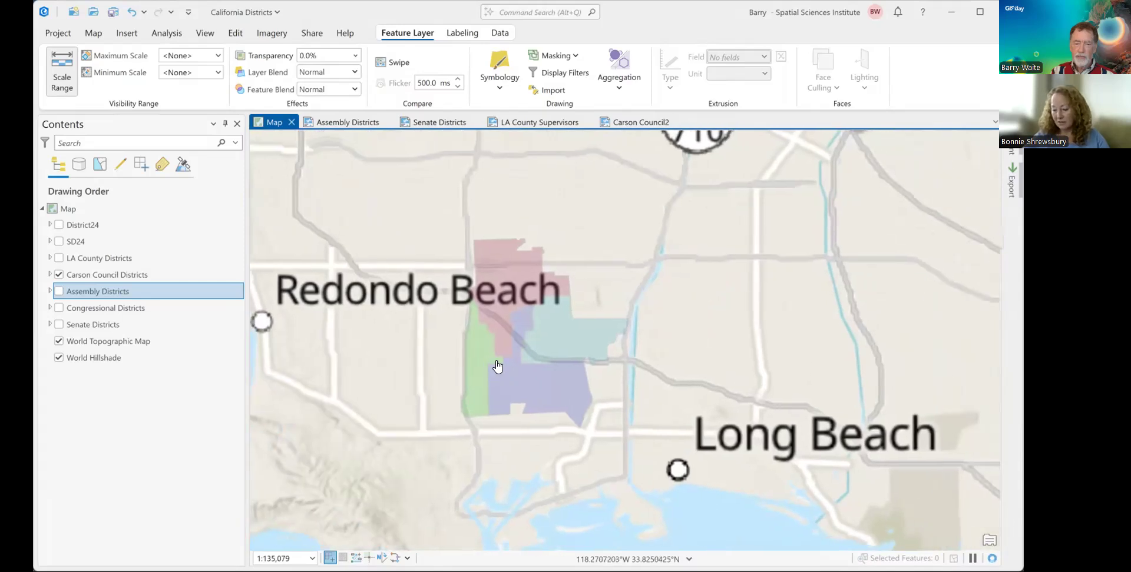
pyautogui.scroll(1, 497, 367)
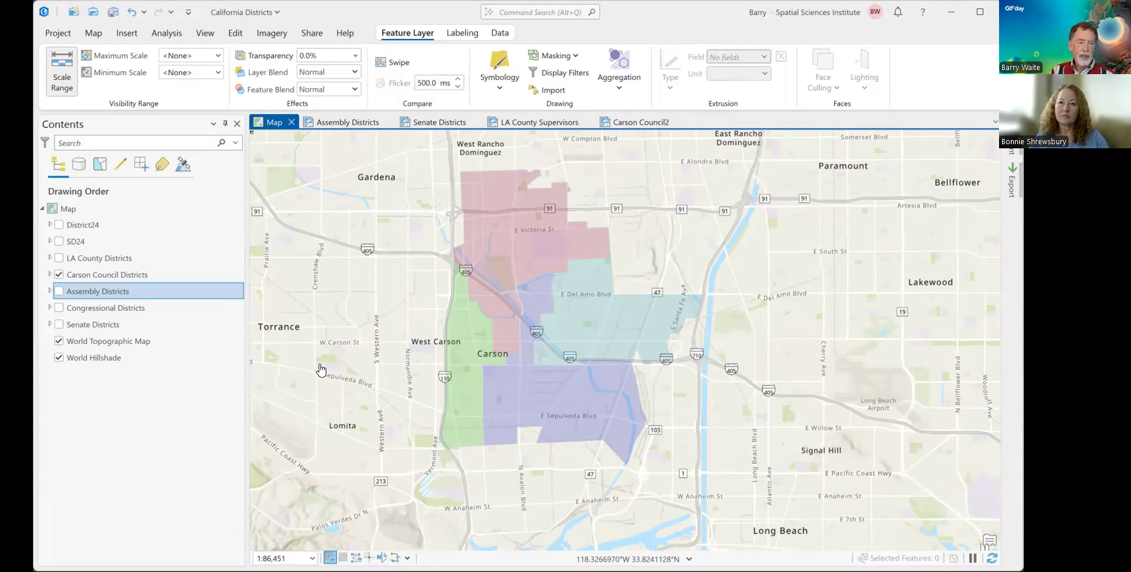
# Go to the LA County bookmark and center the map on the greater Los Angeles area.
pyautogui.click(92, 34)
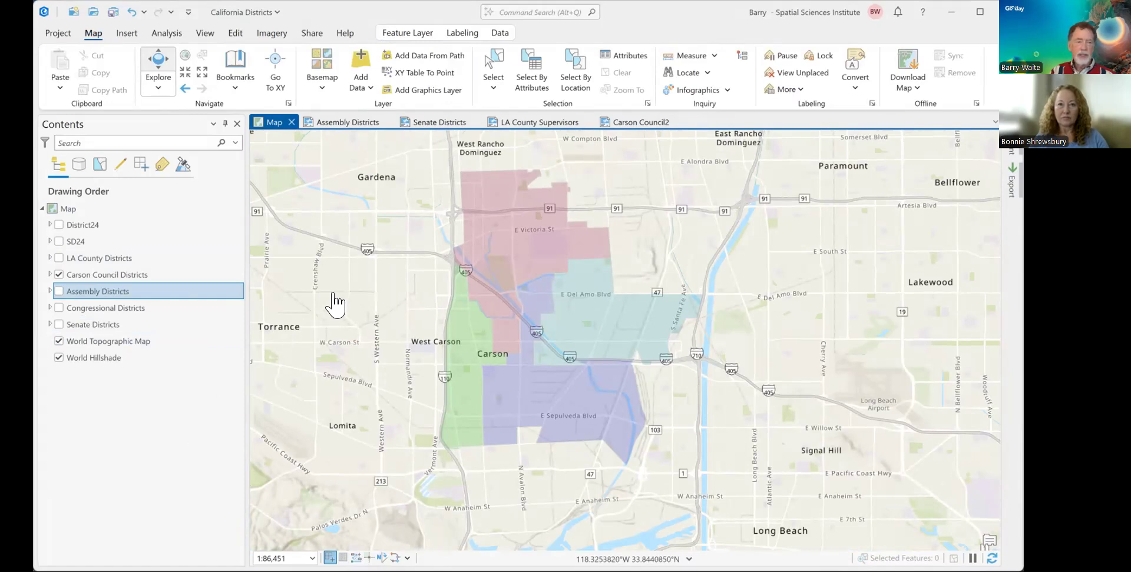
pyautogui.click(235, 66)
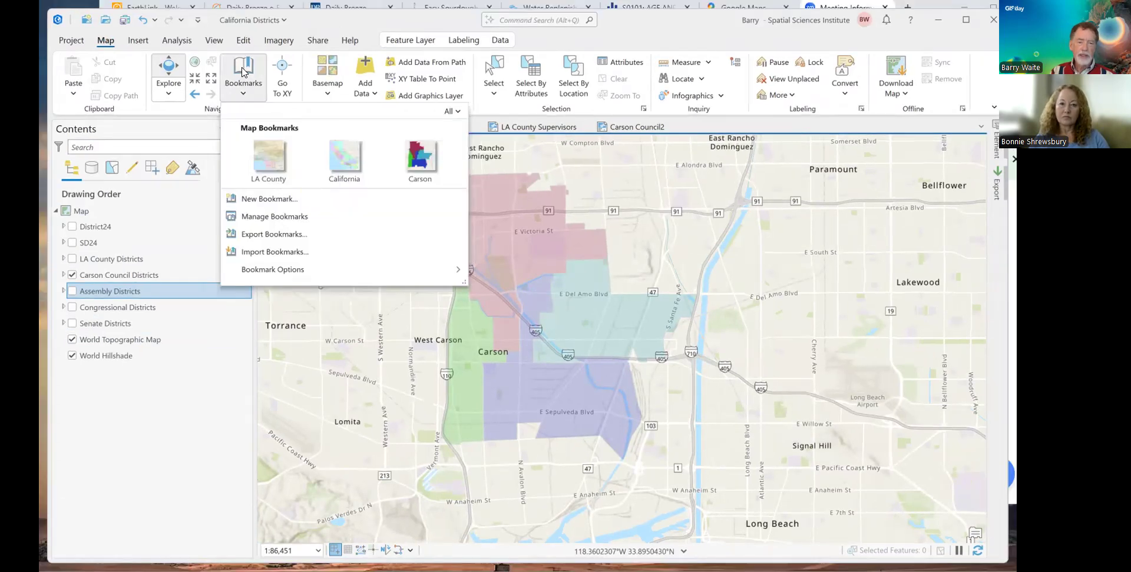
pyautogui.click(265, 164)
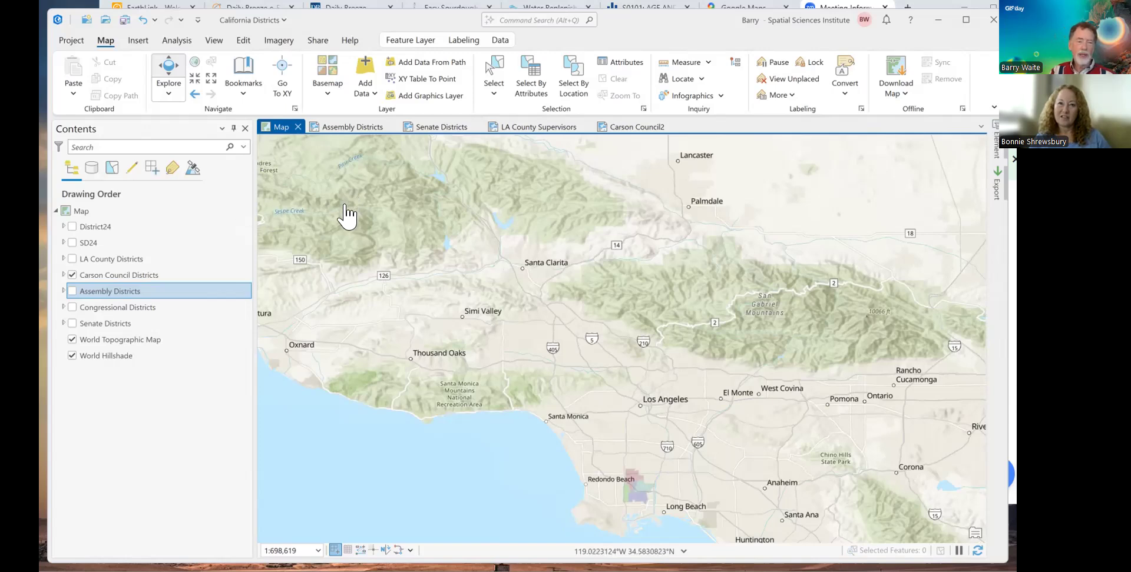
pyautogui.moveTo(469, 333); pyautogui.dragTo(344, 186)
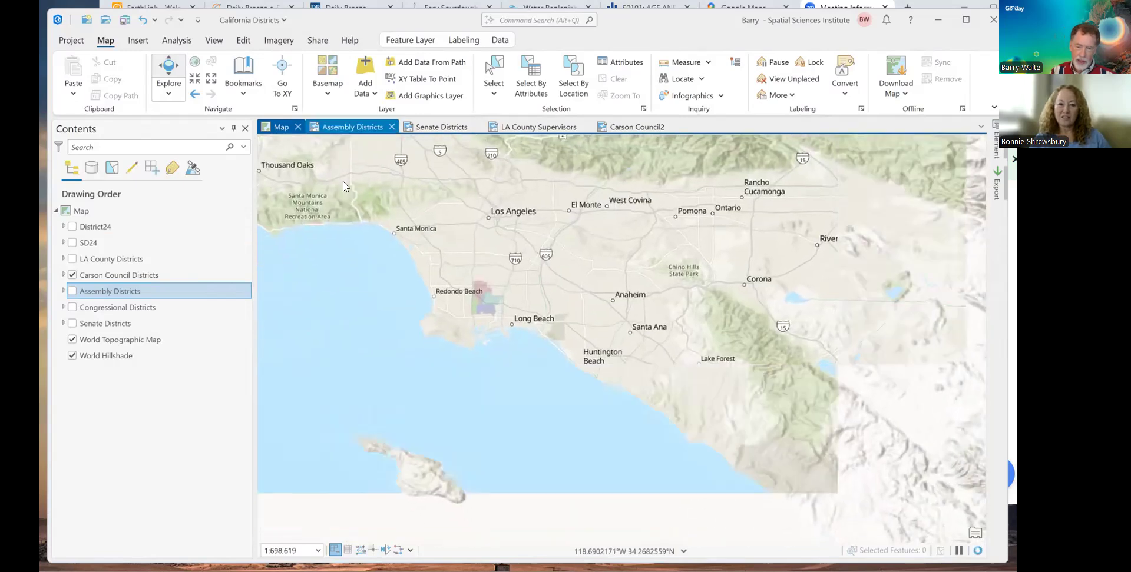
pyautogui.moveTo(417, 255); pyautogui.dragTo(464, 327)
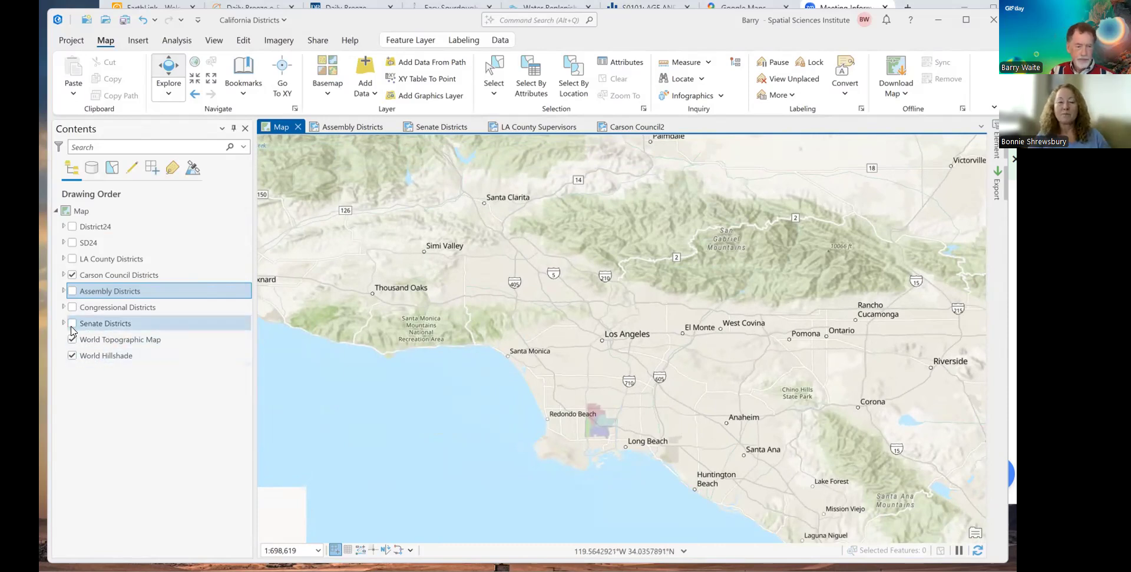
# Replace the Carson Council Districts layer with Senate Districts and frame the greater Los Angeles districts.
pyautogui.click(72, 275)
pyautogui.click(72, 324)
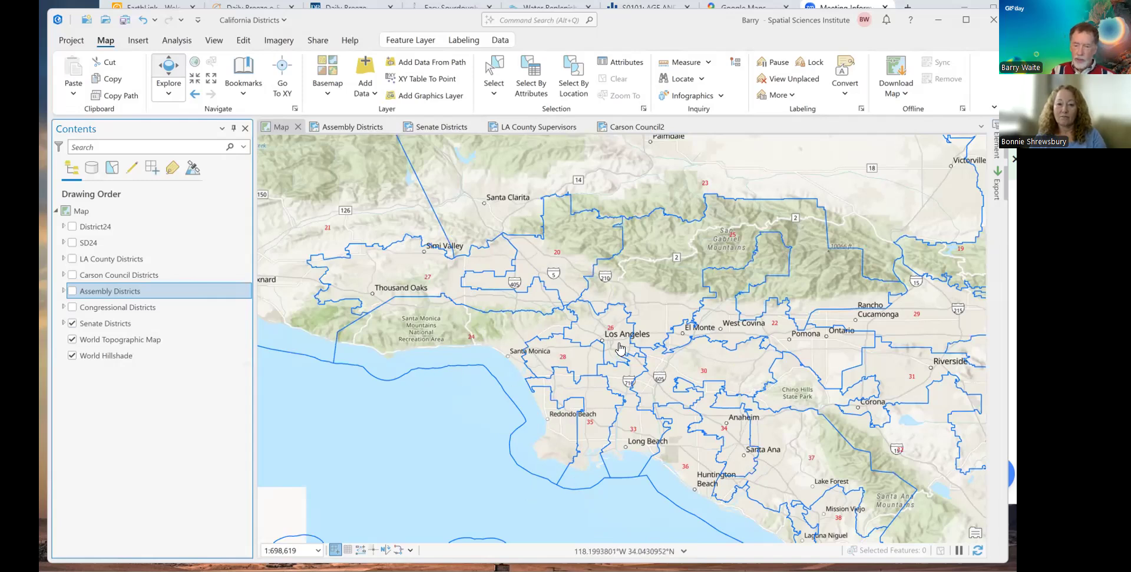
pyautogui.moveTo(620, 349); pyautogui.dragTo(589, 331)
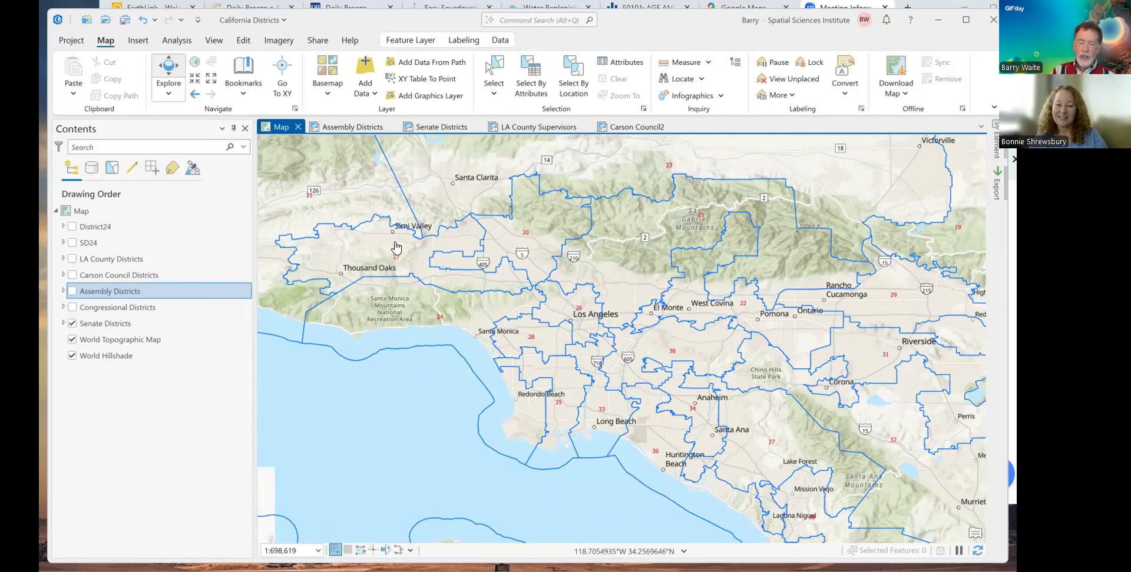
# Create a bookmark of the current map extent named "Greater LA for senate districts".
pyautogui.click(246, 84)
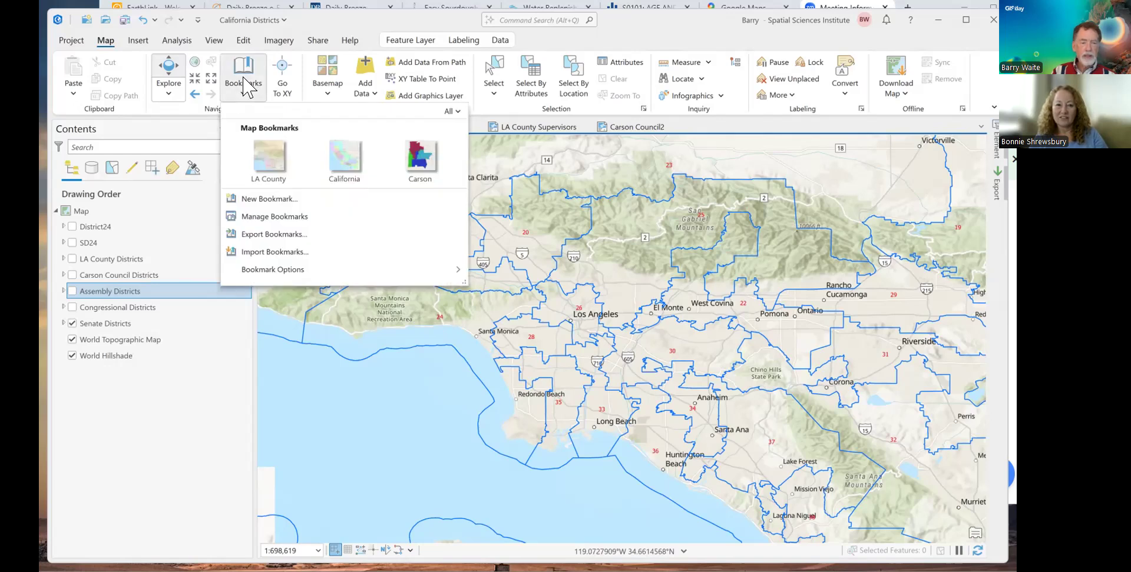
pyautogui.click(276, 201)
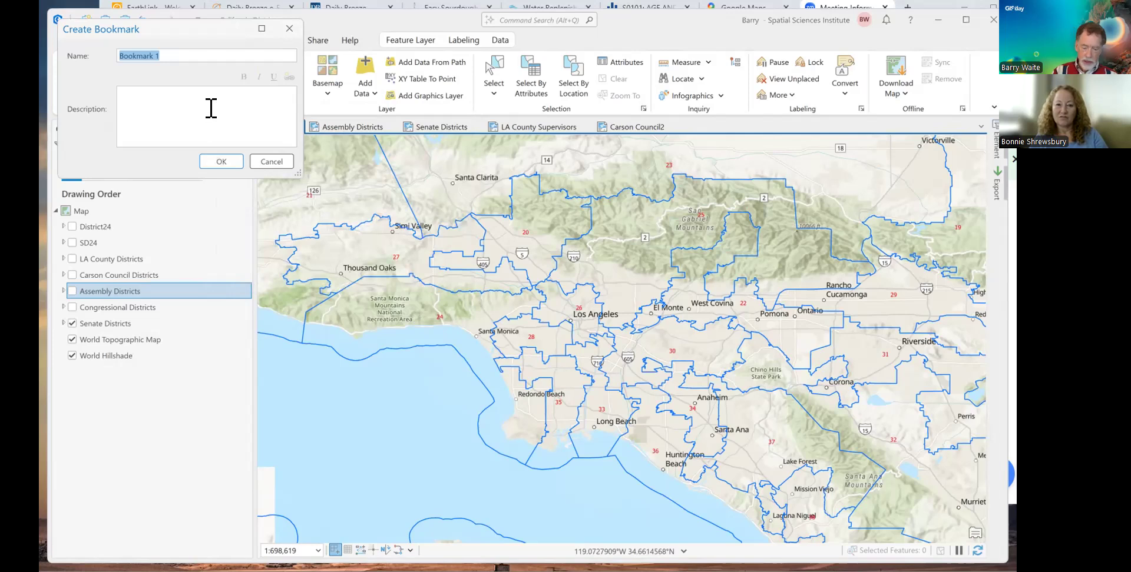
pyautogui.write('Greater LA for sent')
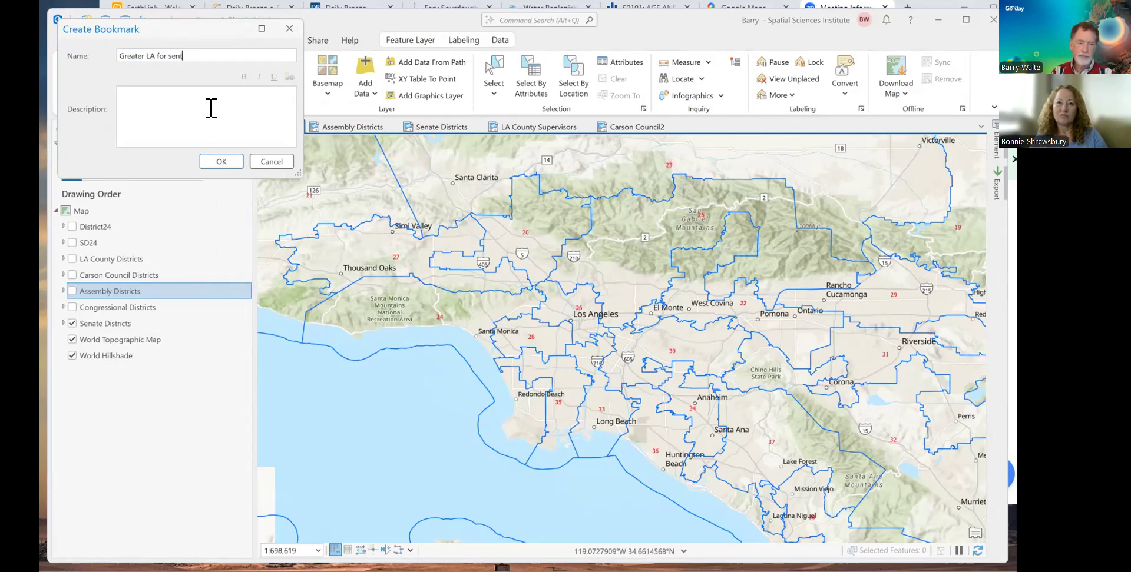
pyautogui.press('BackSpace')
pyautogui.write('ate districts')
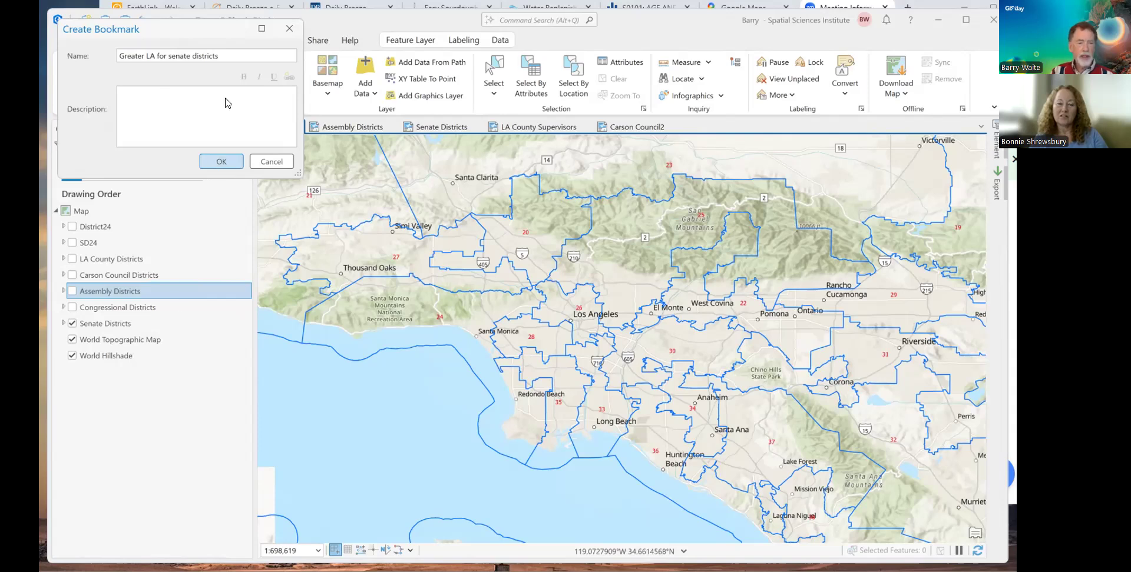
pyautogui.press('Return')
# Go to the LA County bookmark and examine Senate district 28 around Culver City up close.
pyautogui.click(244, 93)
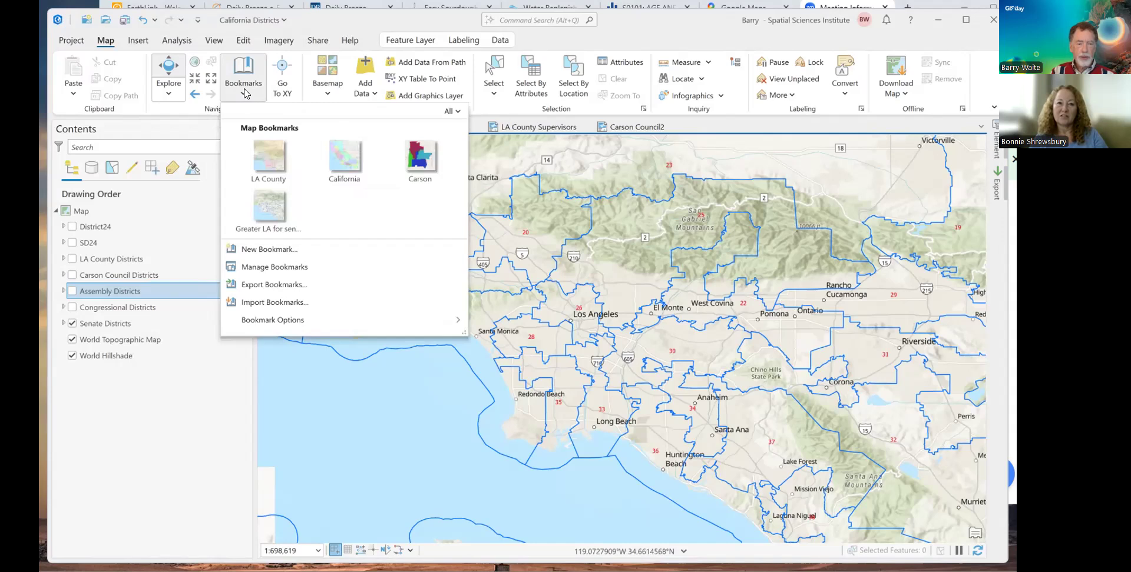
pyautogui.click(273, 156)
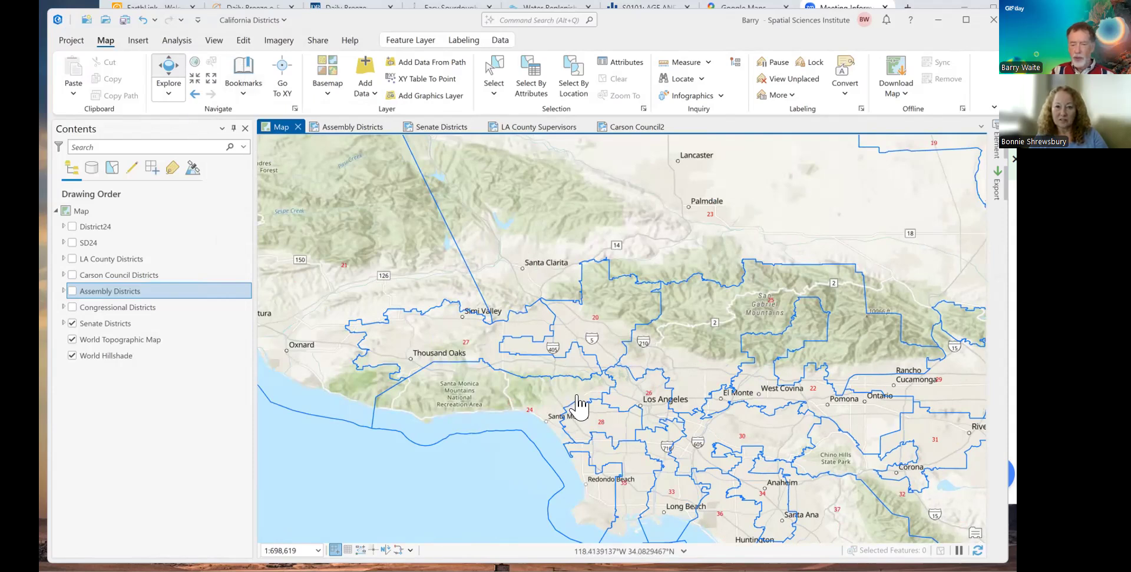
pyautogui.scroll(8, 577, 396)
pyautogui.moveTo(584, 405); pyautogui.dragTo(501, 164)
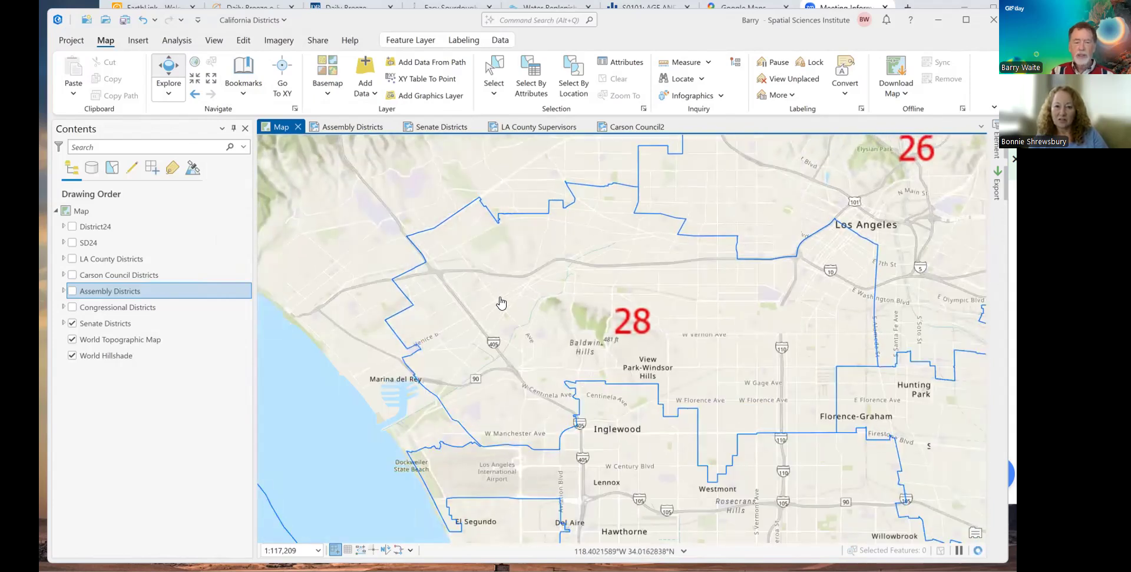
pyautogui.moveTo(451, 264); pyautogui.dragTo(479, 321)
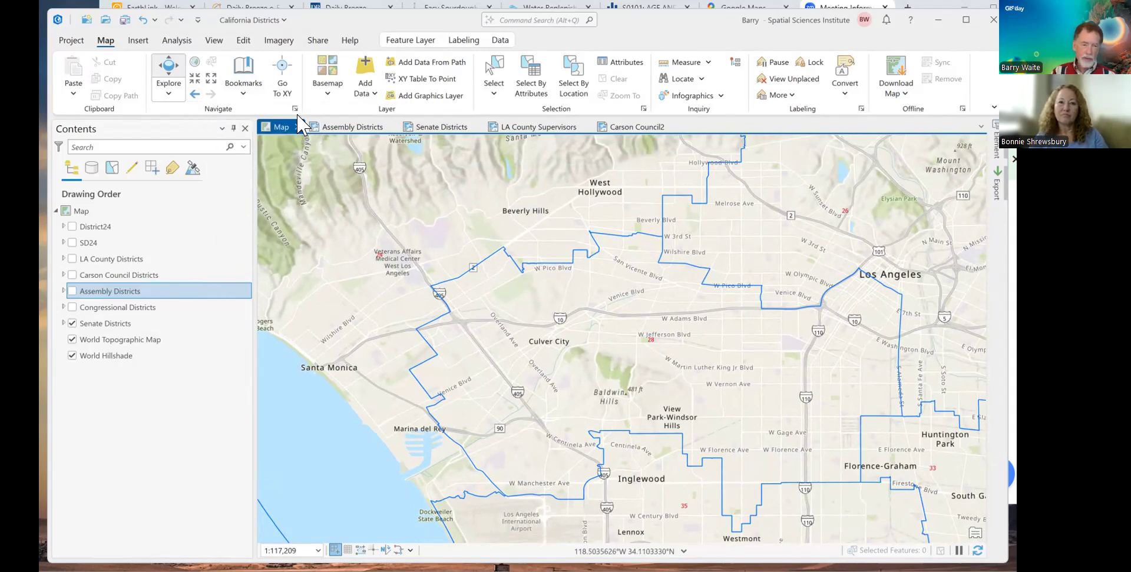
# Return to the Greater LA for senate districts bookmark and widen the view to the surrounding Southern California region.
pyautogui.click(247, 67)
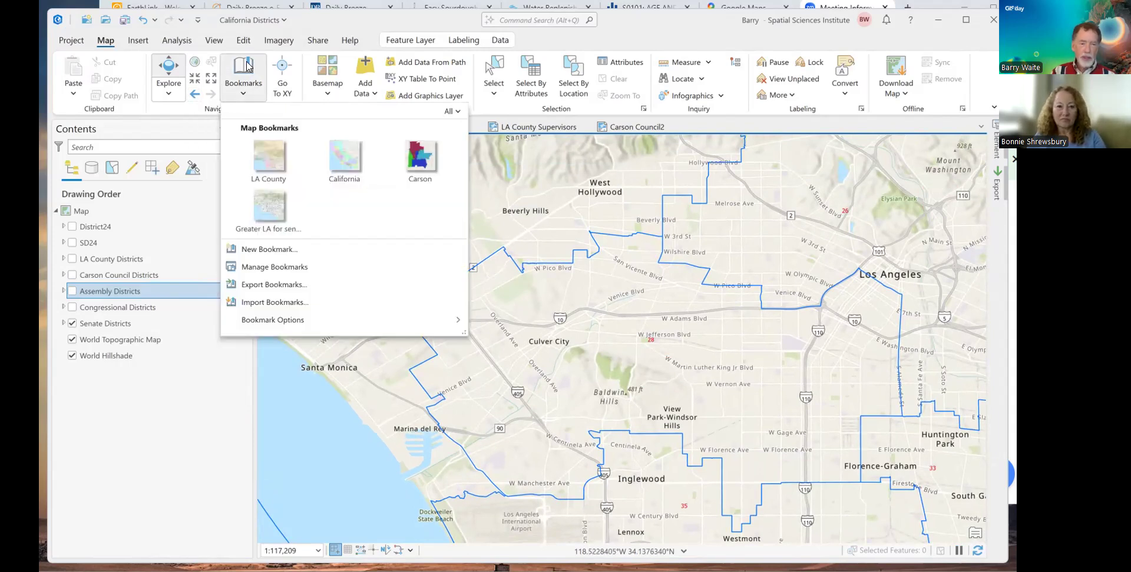
pyautogui.click(266, 207)
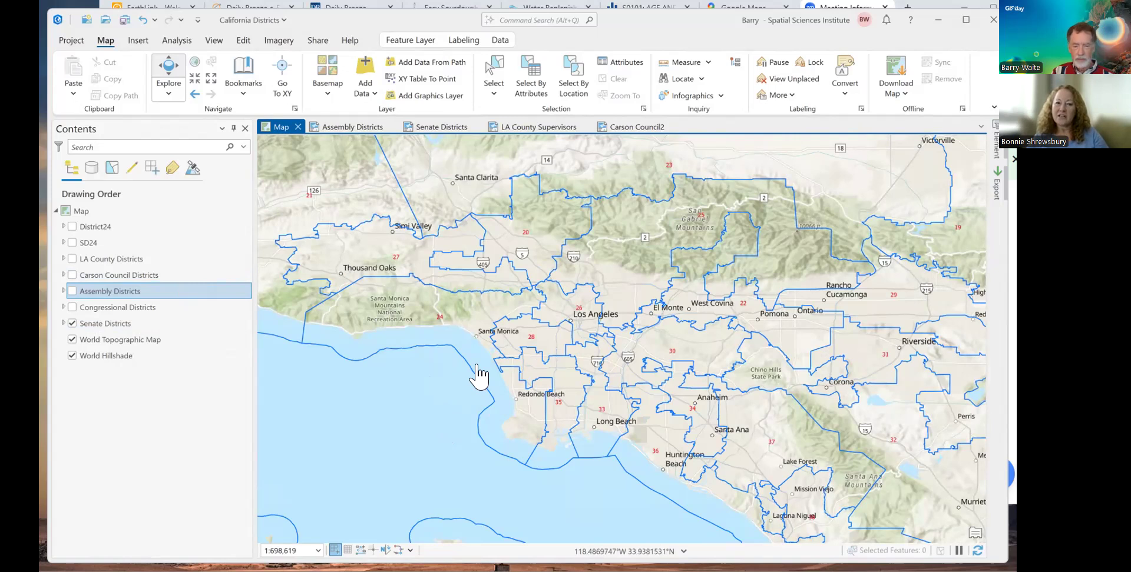
pyautogui.scroll(-2, 479, 377)
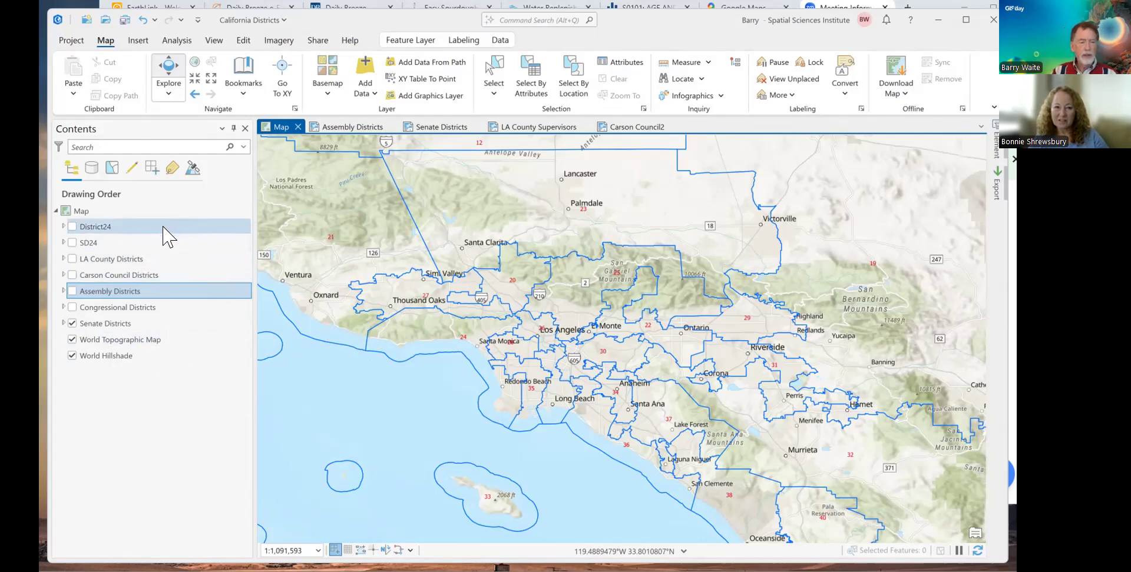
# Show the Assembly Districts layer in place of the Senate Districts layer.
pyautogui.click(69, 289)
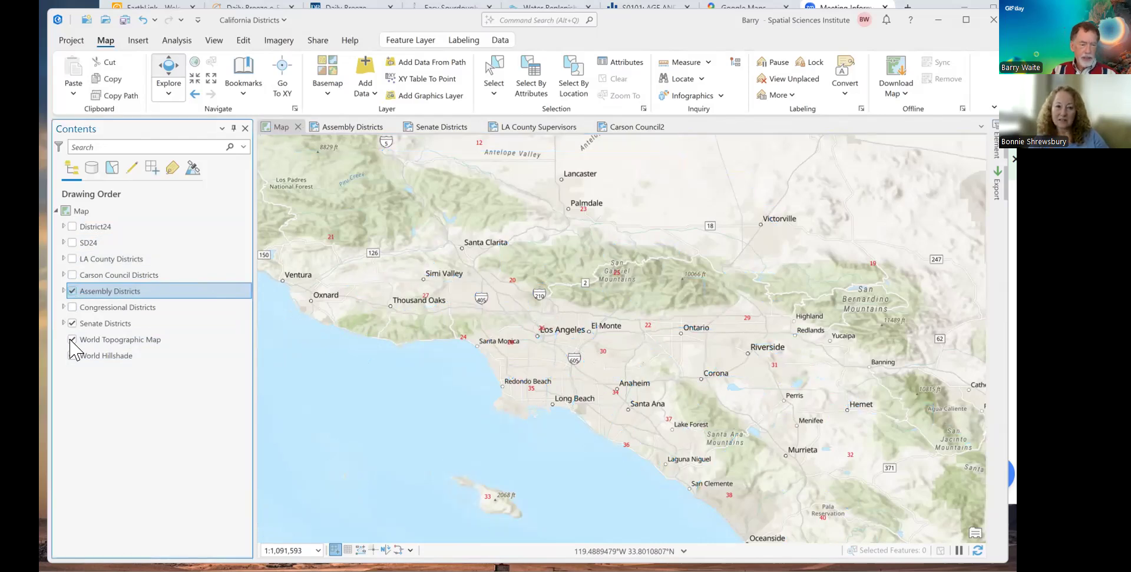
pyautogui.click(73, 324)
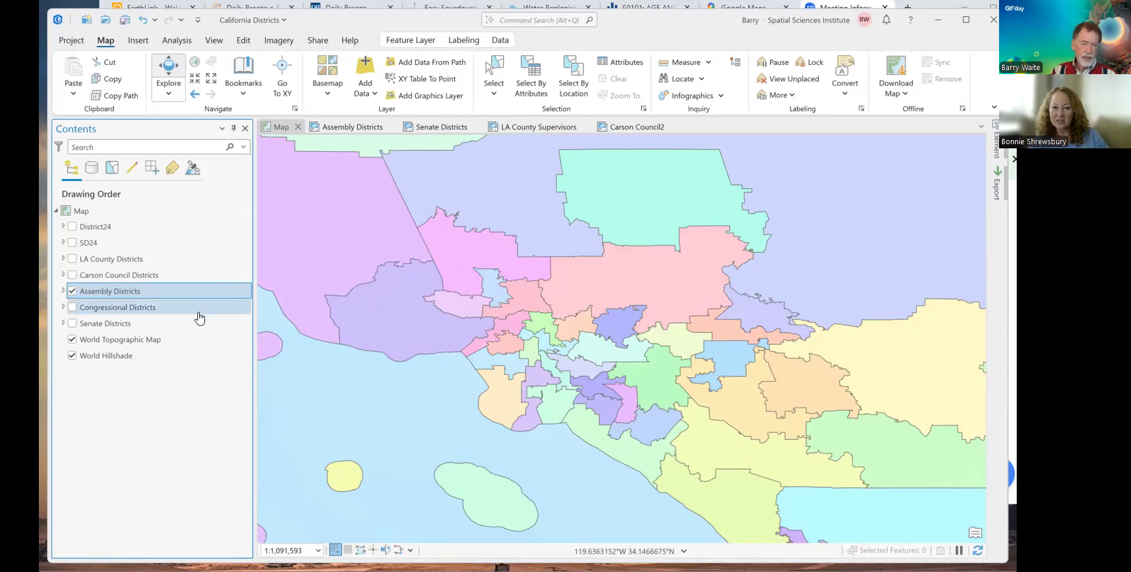
# Open the Assembly Districts layer's symbology and apply the magenta-pink color scheme to the district classes.
pyautogui.rightClick(143, 294)
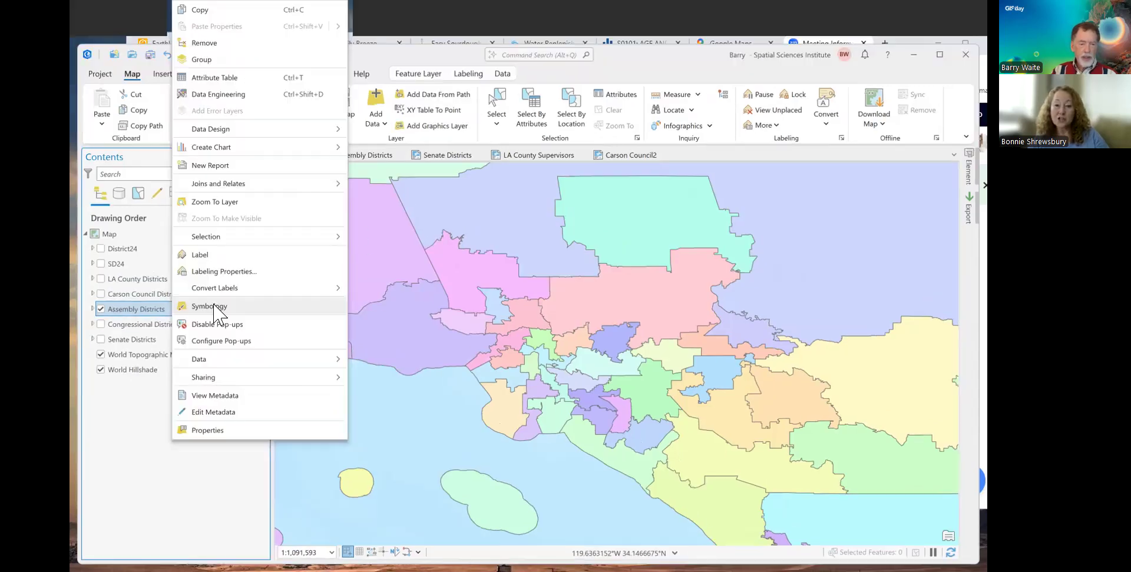
pyautogui.click(210, 306)
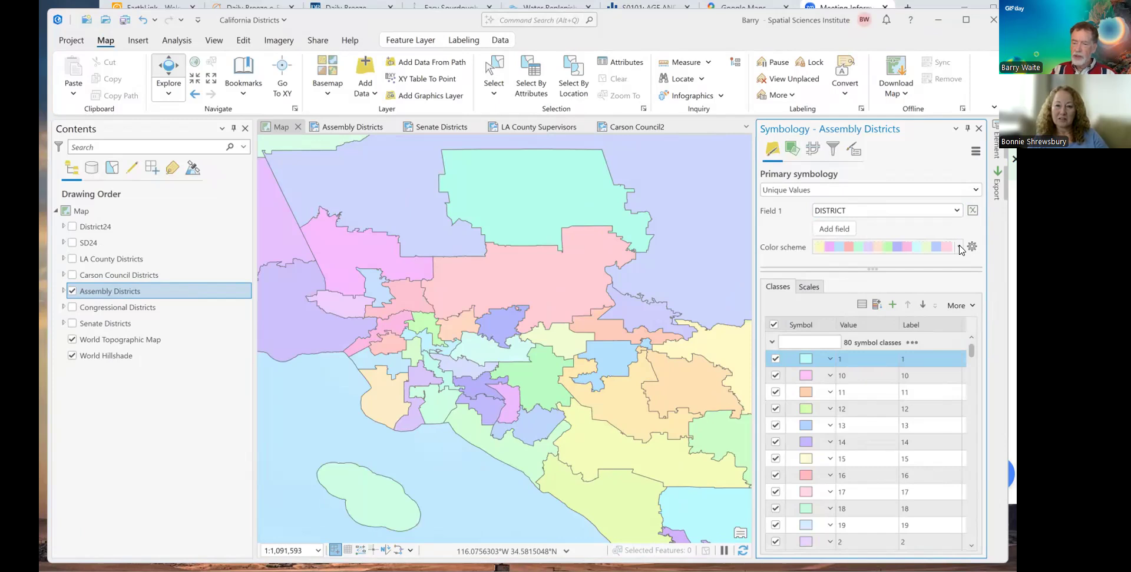
pyautogui.click(959, 248)
pyautogui.moveTo(954, 280); pyautogui.dragTo(953, 324)
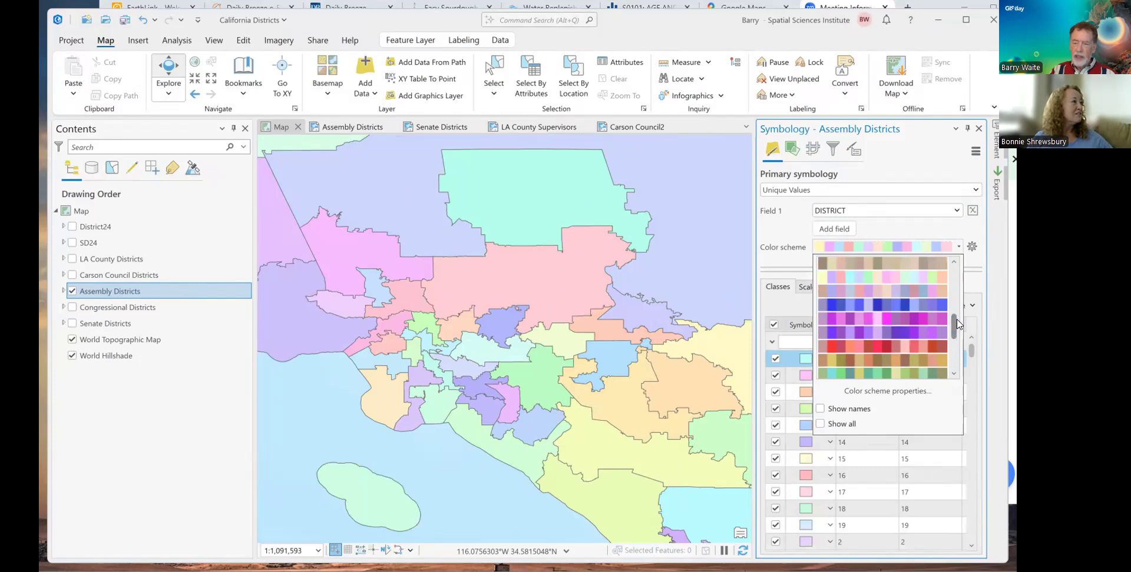
pyautogui.moveTo(951, 320); pyautogui.dragTo(952, 318)
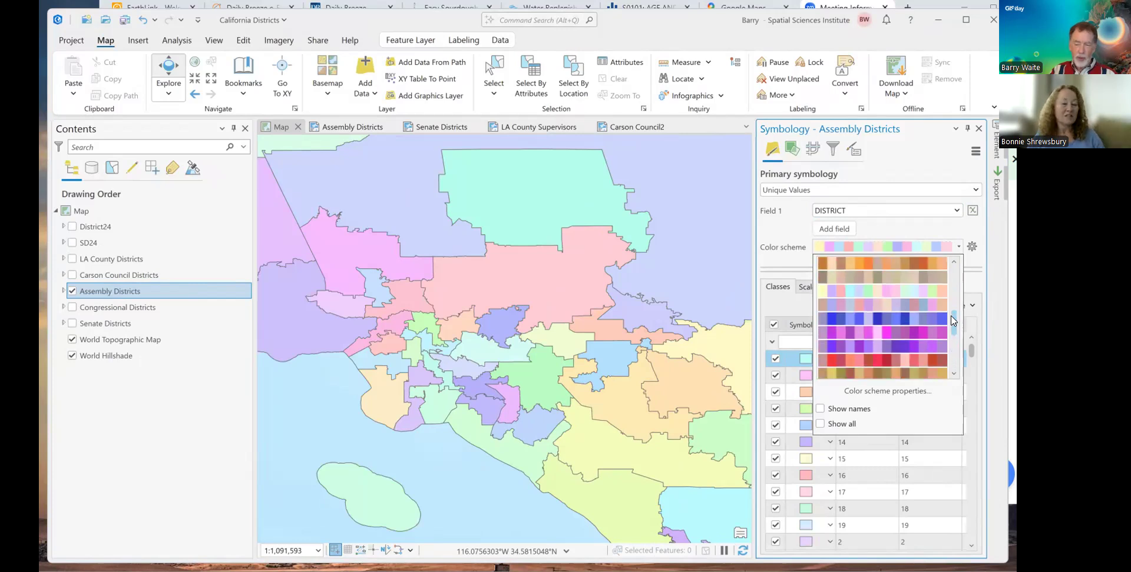
pyautogui.click(890, 332)
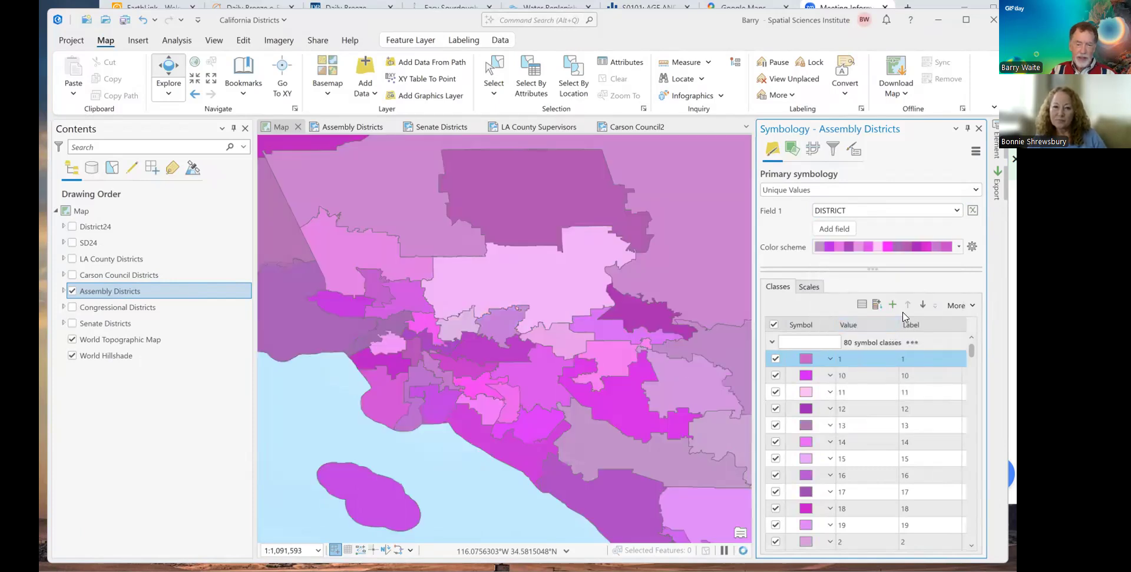
# Try the muted pink-blue-orange color scheme on the Assembly Districts, followed by the dark multicolored one.
pyautogui.click(958, 247)
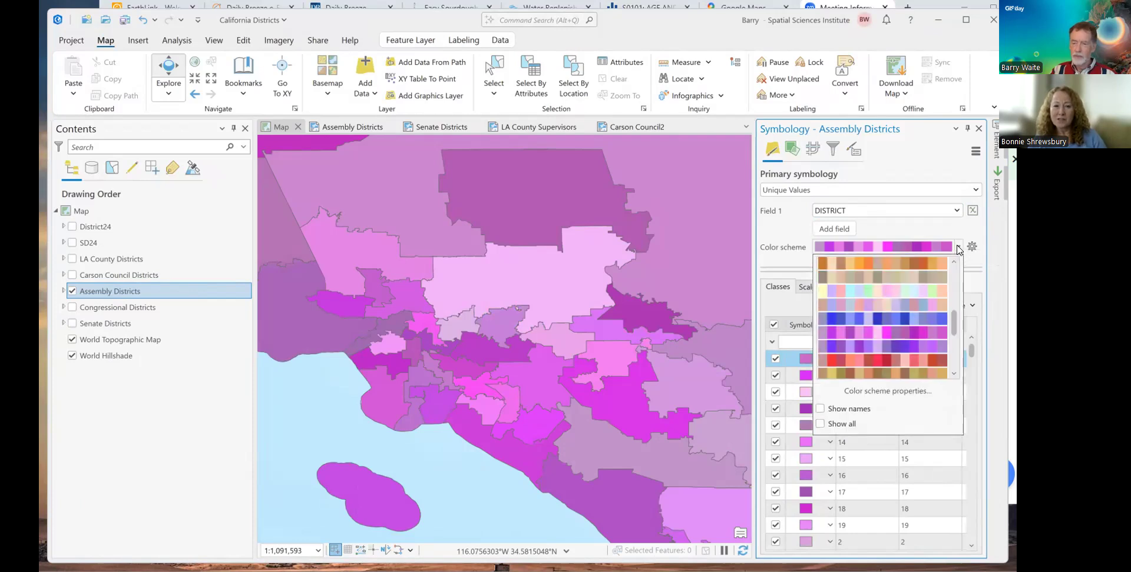
pyautogui.click(897, 303)
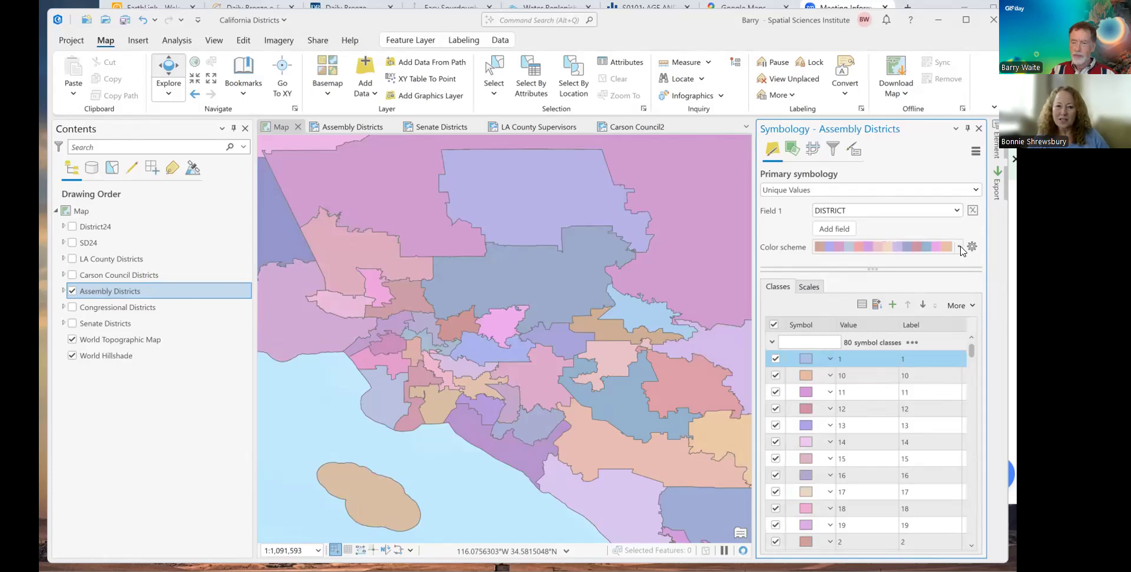
pyautogui.click(960, 248)
pyautogui.scroll(3, 955, 270)
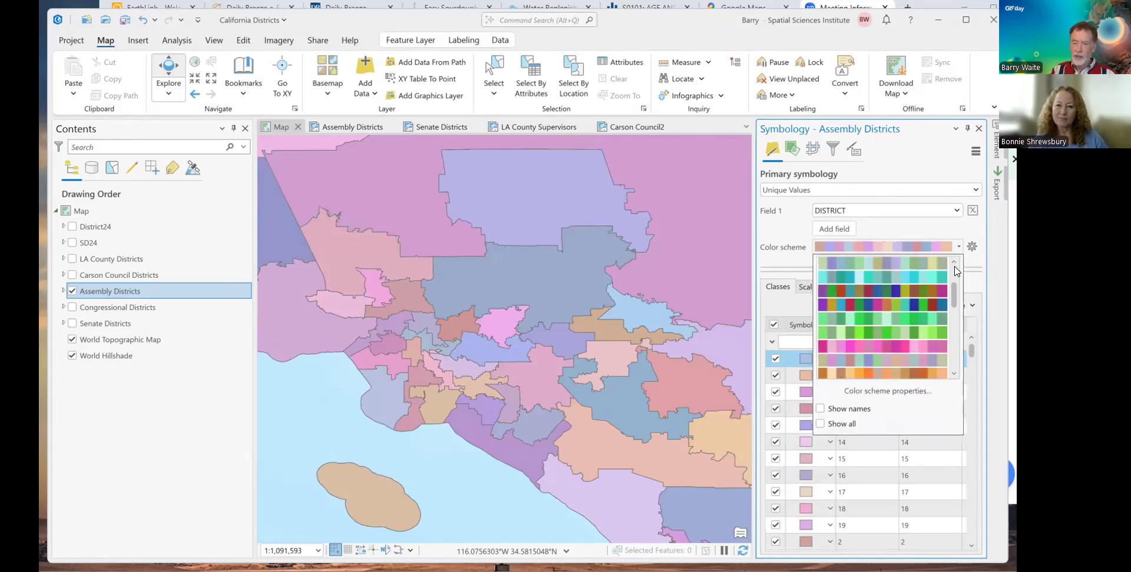
pyautogui.click(886, 285)
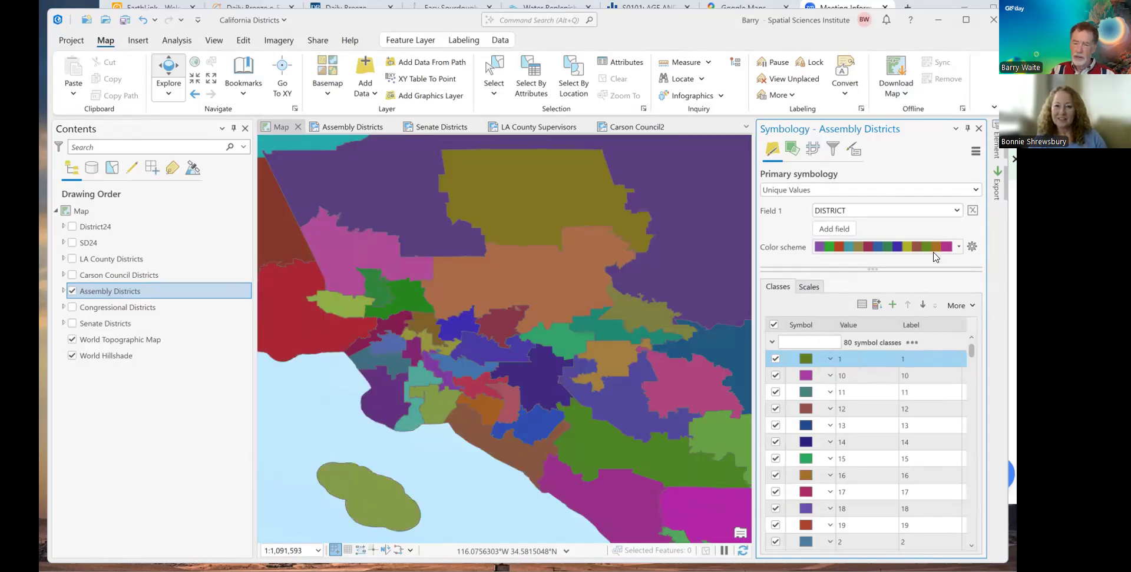
# Try the black-to-white grayscale color scheme on the Assembly Districts, followed by the gray-lavender one.
pyautogui.click(957, 248)
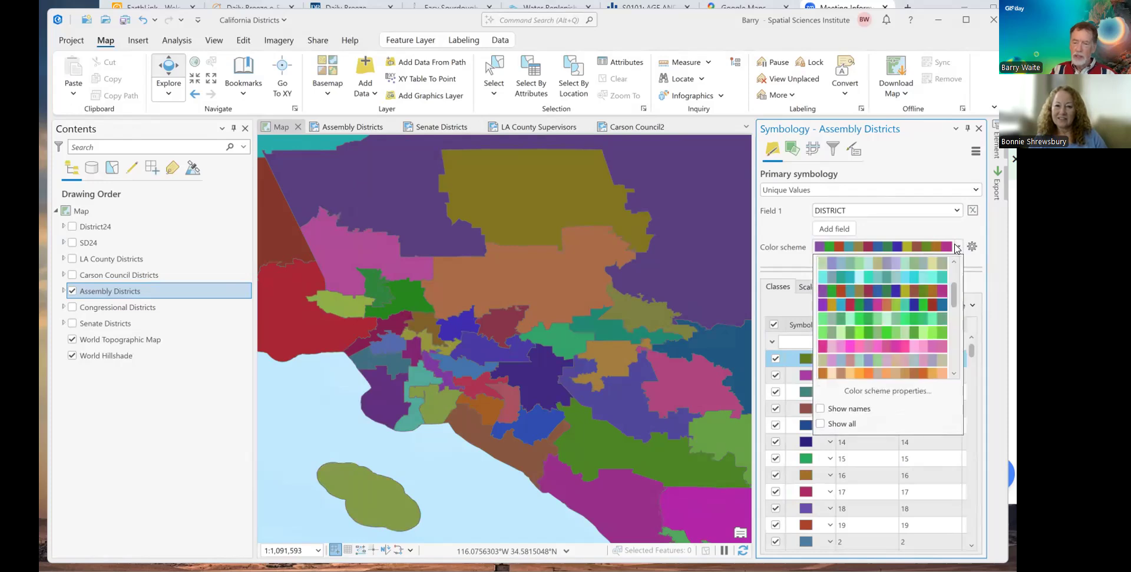
pyautogui.moveTo(955, 293); pyautogui.dragTo(955, 269)
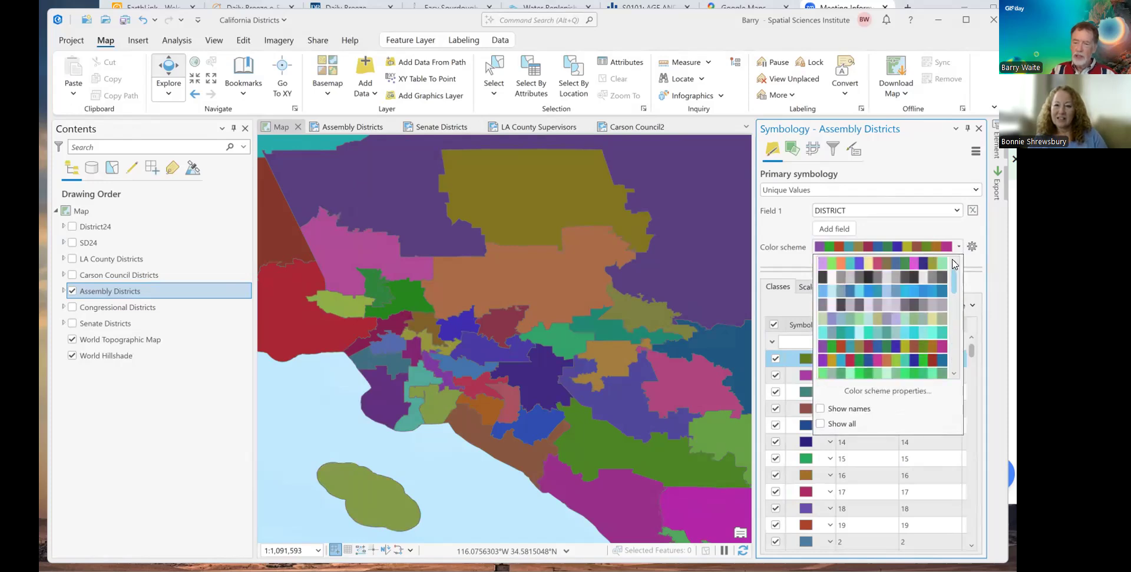
pyautogui.click(916, 276)
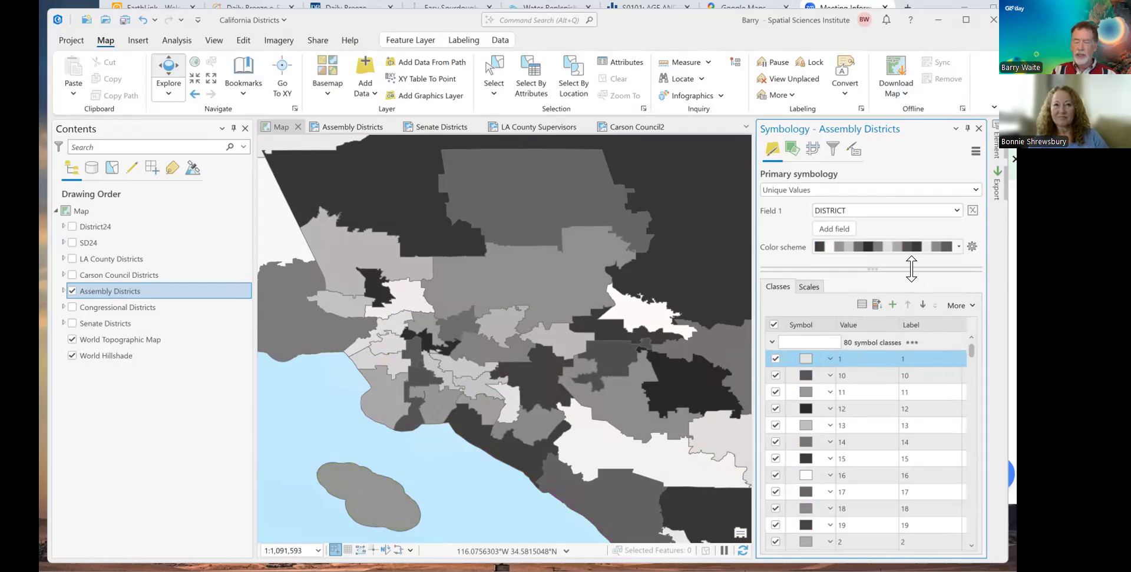
pyautogui.click(959, 247)
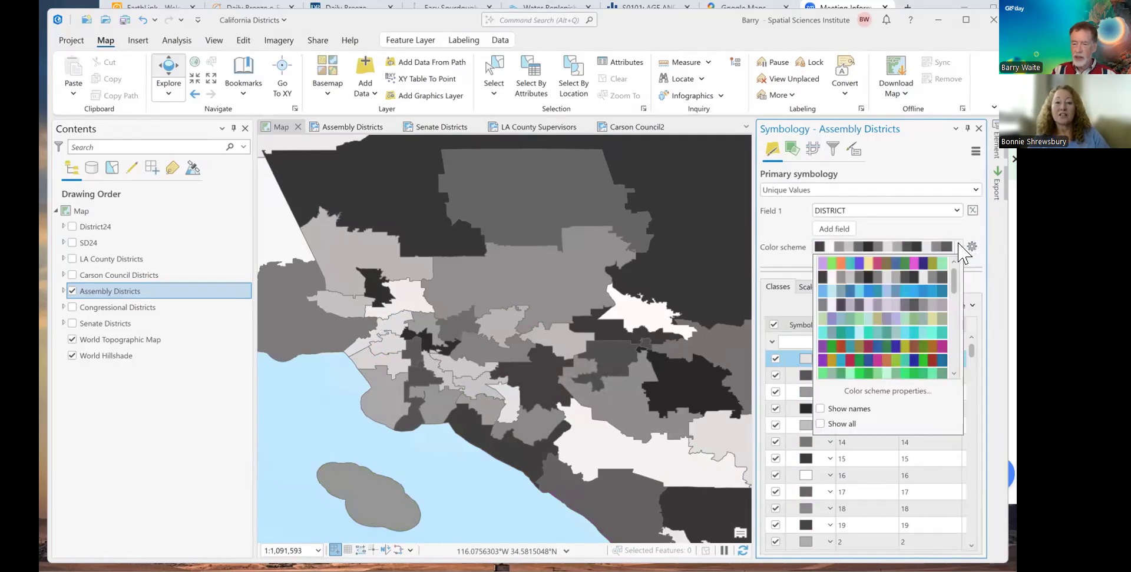
pyautogui.click(914, 304)
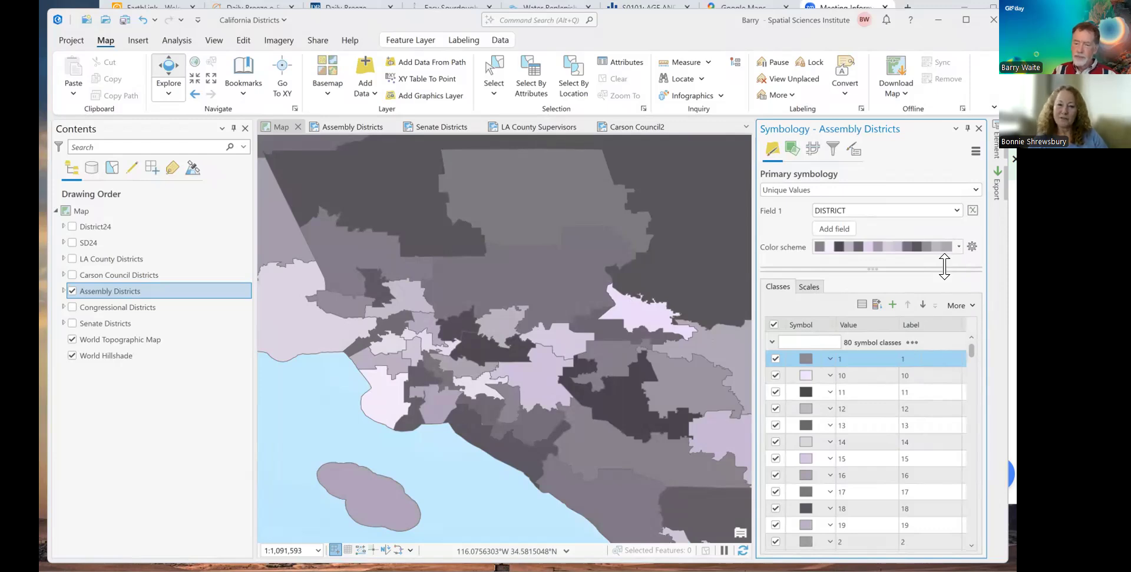
# Apply the bright multicolored scheme, first in the color scheme list, to the Assembly Districts.
pyautogui.click(958, 247)
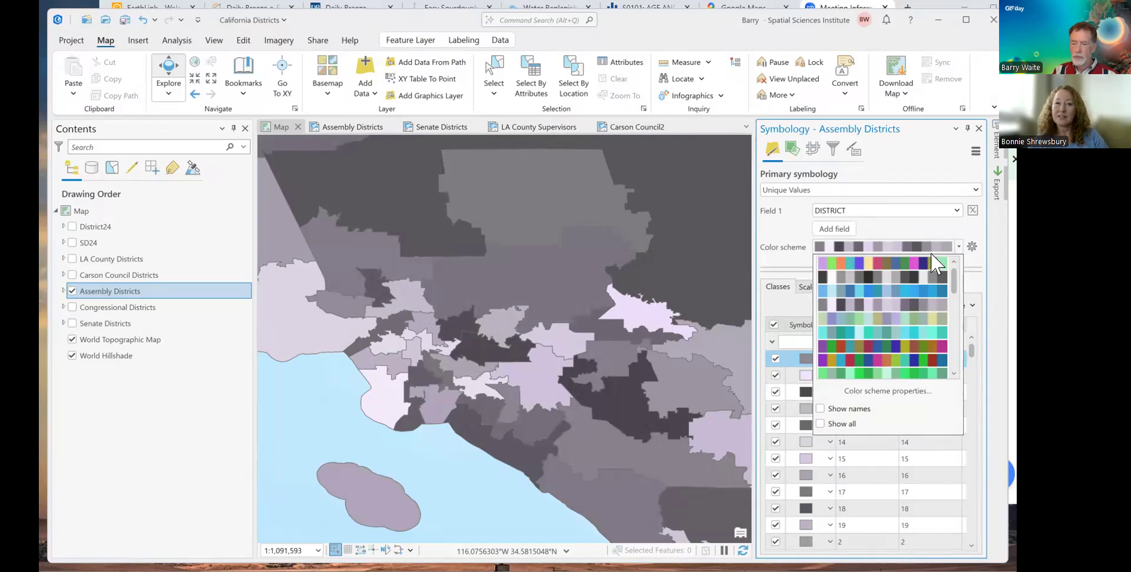
pyautogui.click(906, 263)
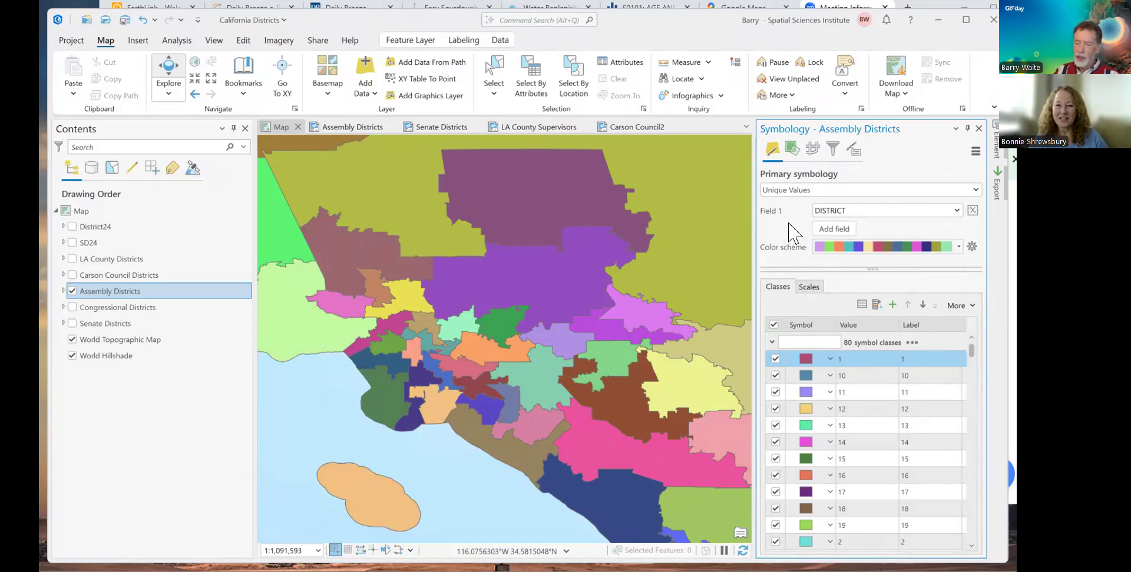
# Open the polygon symbol properties for Assembly District 11 and choose a light red fill from the color palette.
pyautogui.click(812, 398)
pyautogui.click(806, 392)
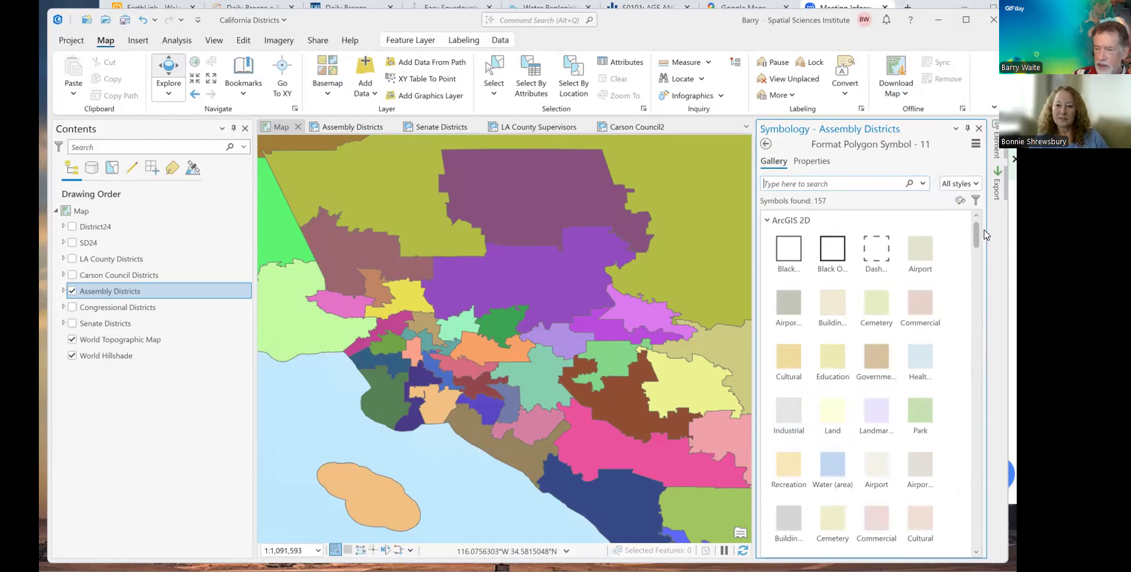
pyautogui.click(808, 165)
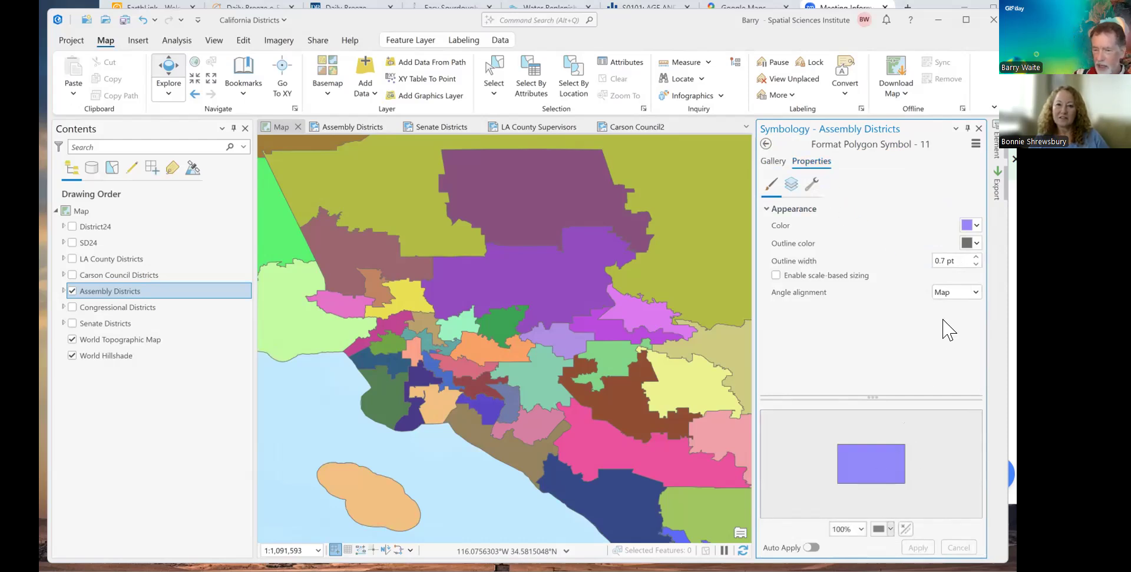
pyautogui.click(977, 226)
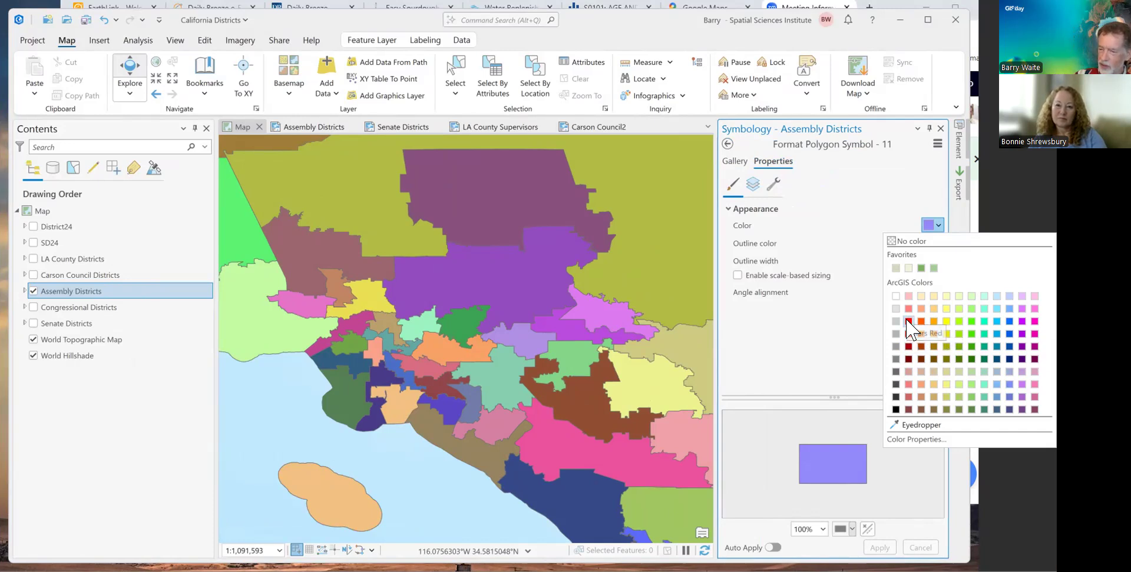
pyautogui.click(907, 383)
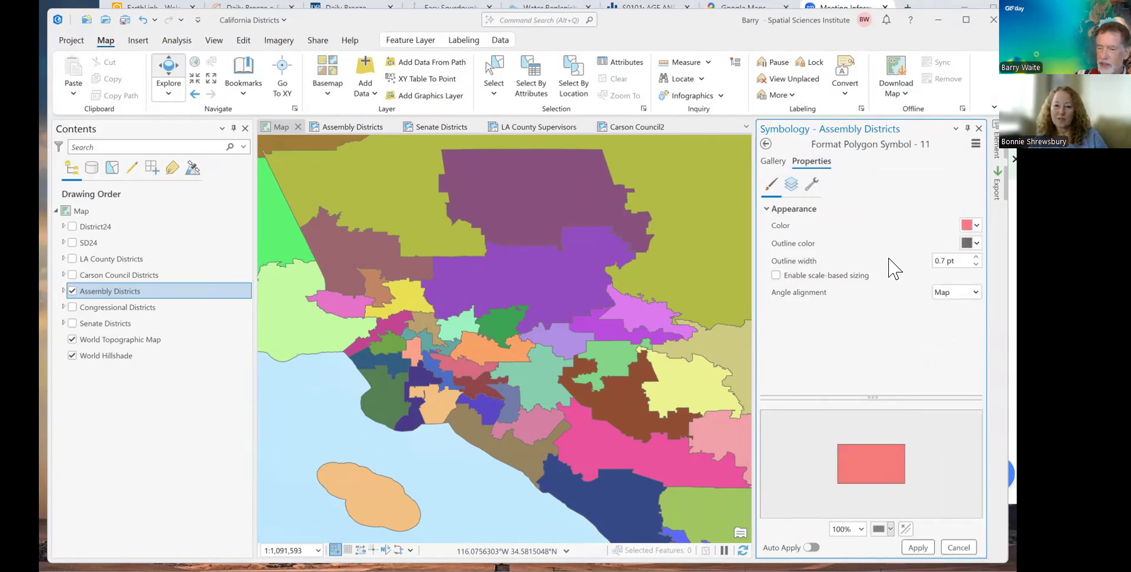
# Open the Color Editor for District 11's fill and change the color mode to CMYK and on to HSV.
pyautogui.click(977, 228)
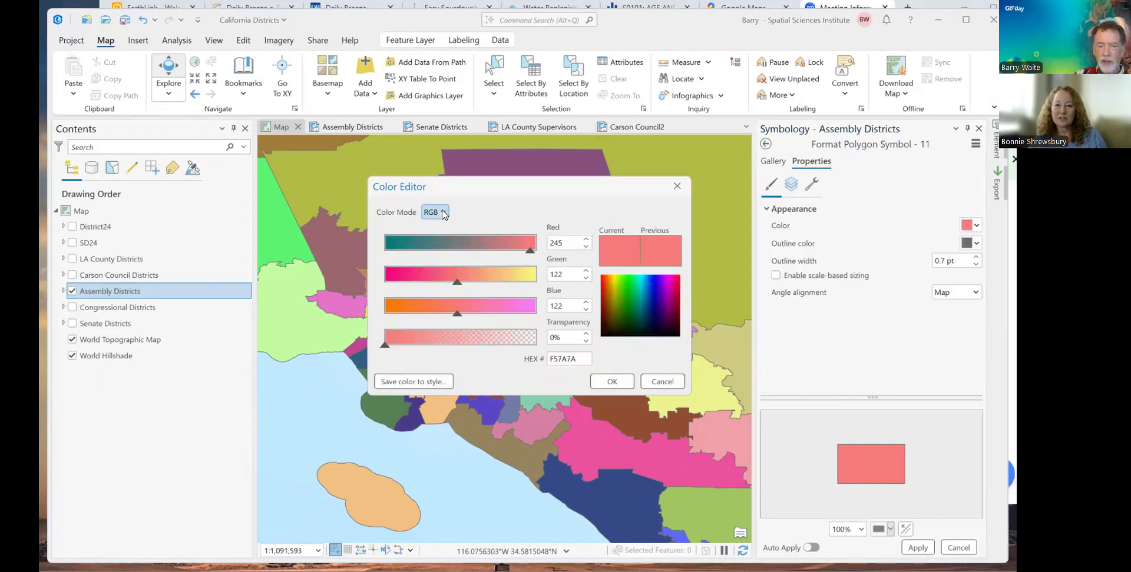
pyautogui.click(443, 214)
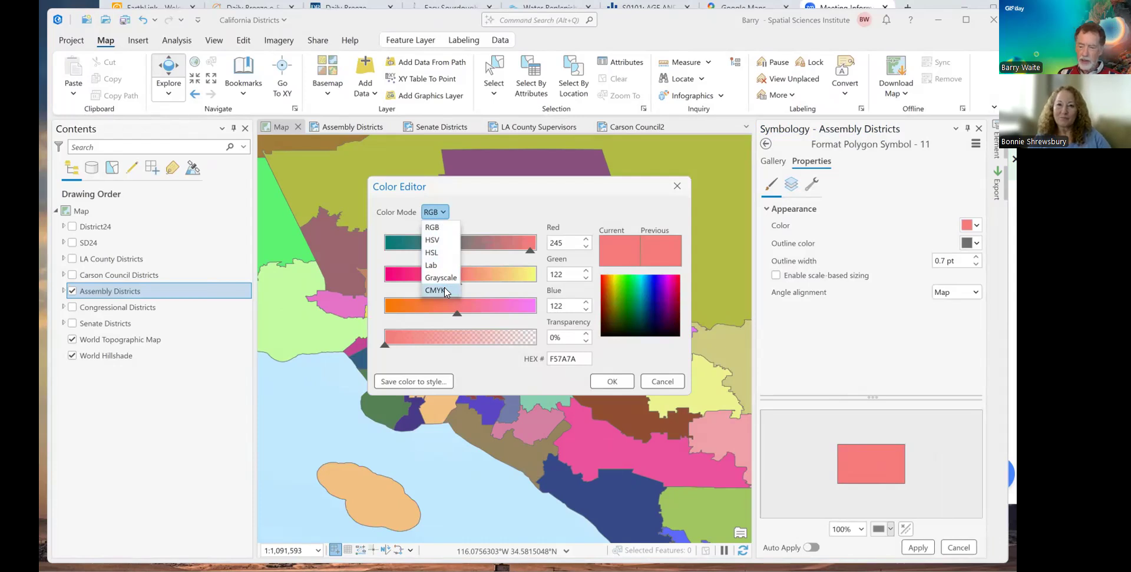
pyautogui.click(445, 291)
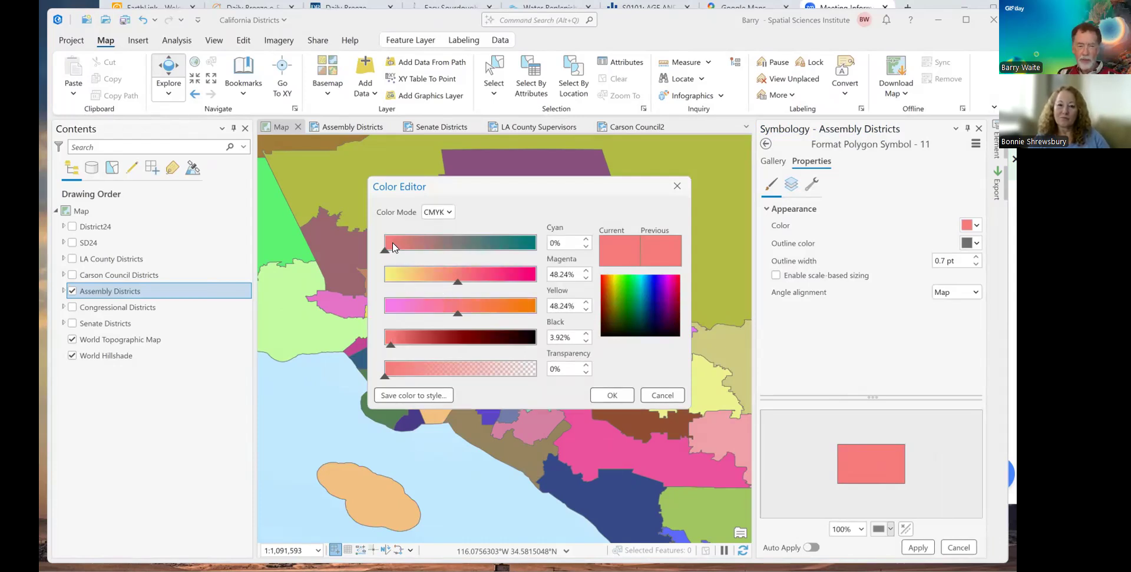
pyautogui.click(449, 214)
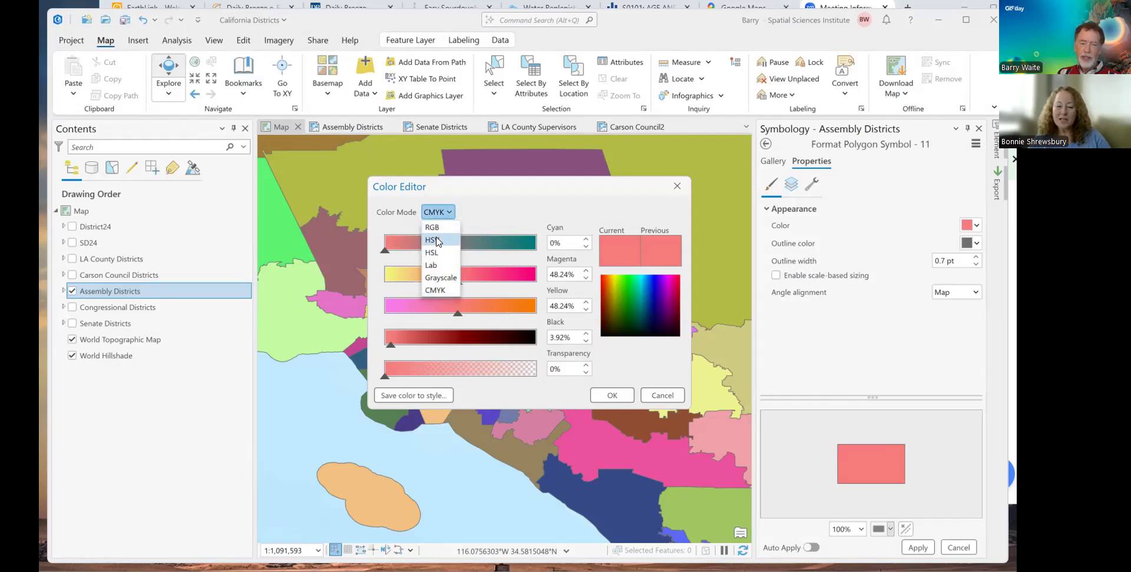
pyautogui.click(436, 240)
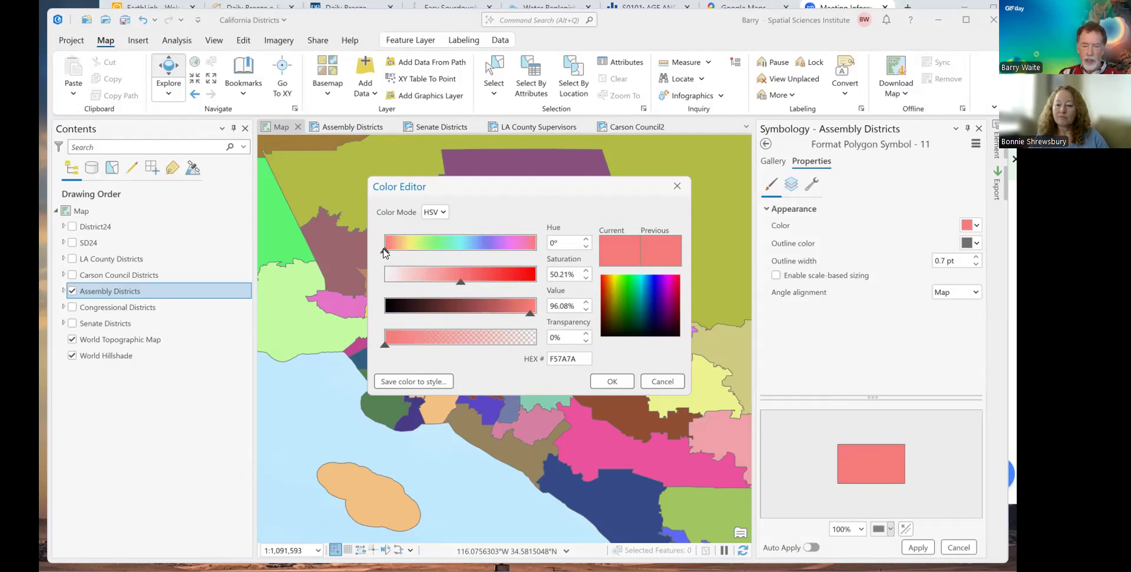
# Set District 11's fill to hue 111°, saturation 77.08%, value 50.58% and transparency 1%, and accept the dark green color.
pyautogui.moveTo(386, 254); pyautogui.dragTo(431, 256)
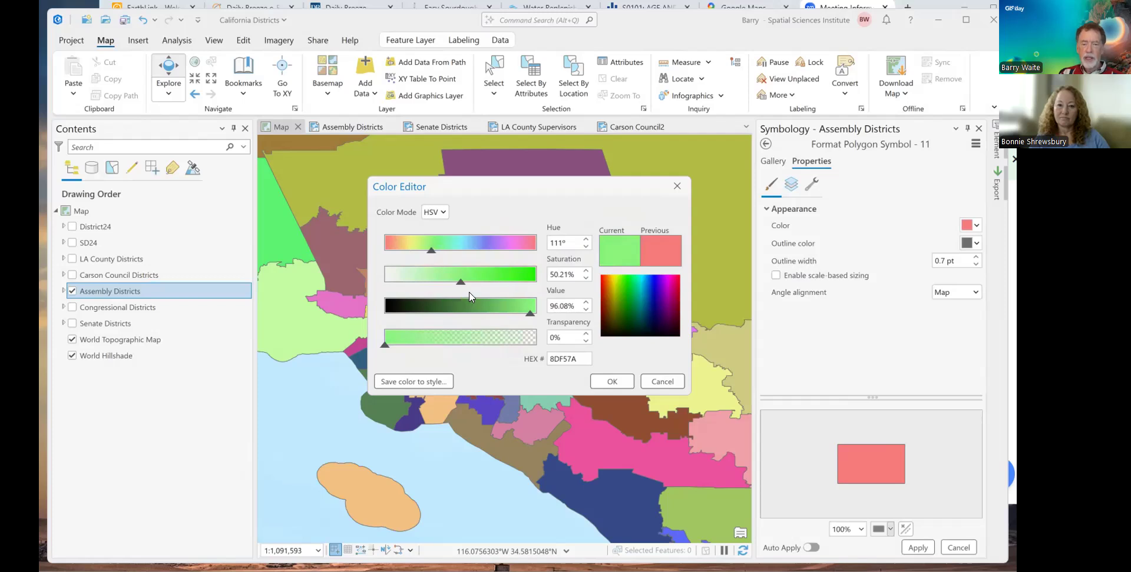
pyautogui.moveTo(463, 287); pyautogui.dragTo(502, 287)
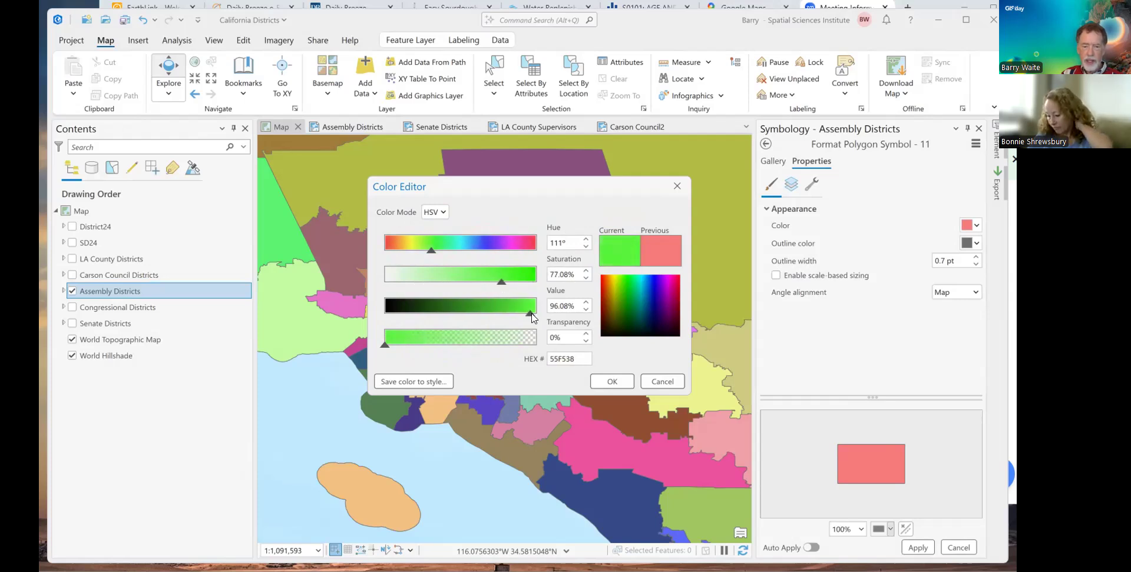
pyautogui.moveTo(529, 316); pyautogui.dragTo(463, 317)
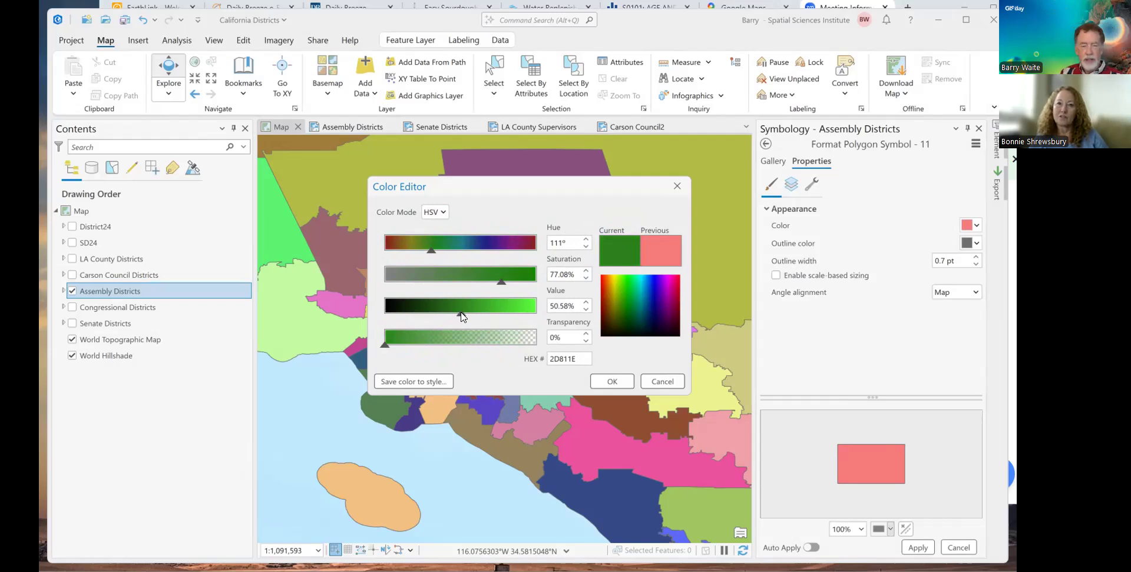
pyautogui.moveTo(387, 347)
pyautogui.mouseDown()
pyautogui.moveTo(478, 356)
pyautogui.moveTo(387, 344)
pyautogui.mouseUp()
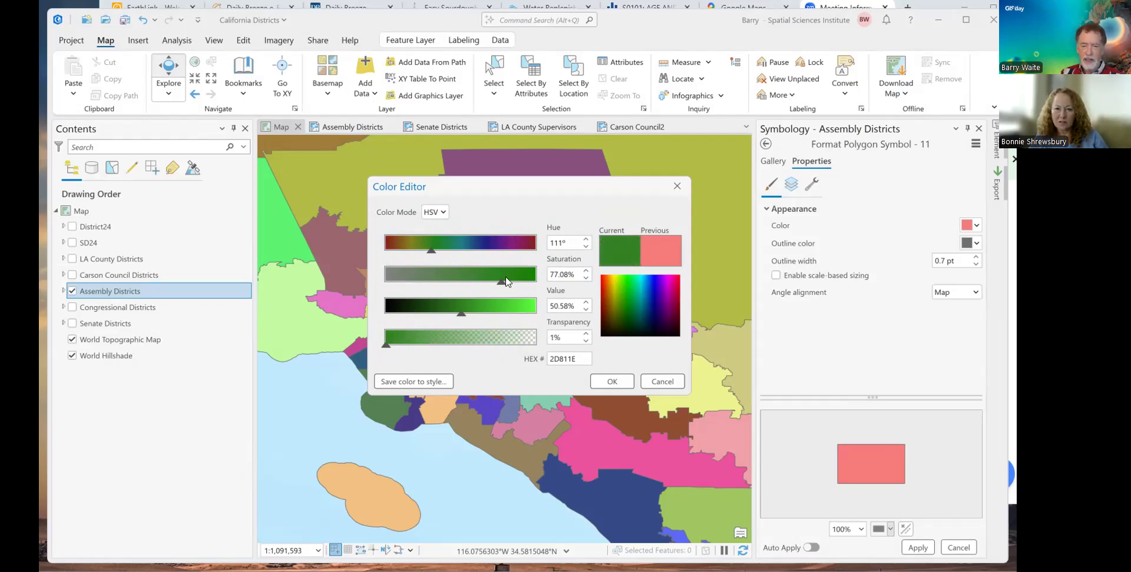
pyautogui.click(610, 384)
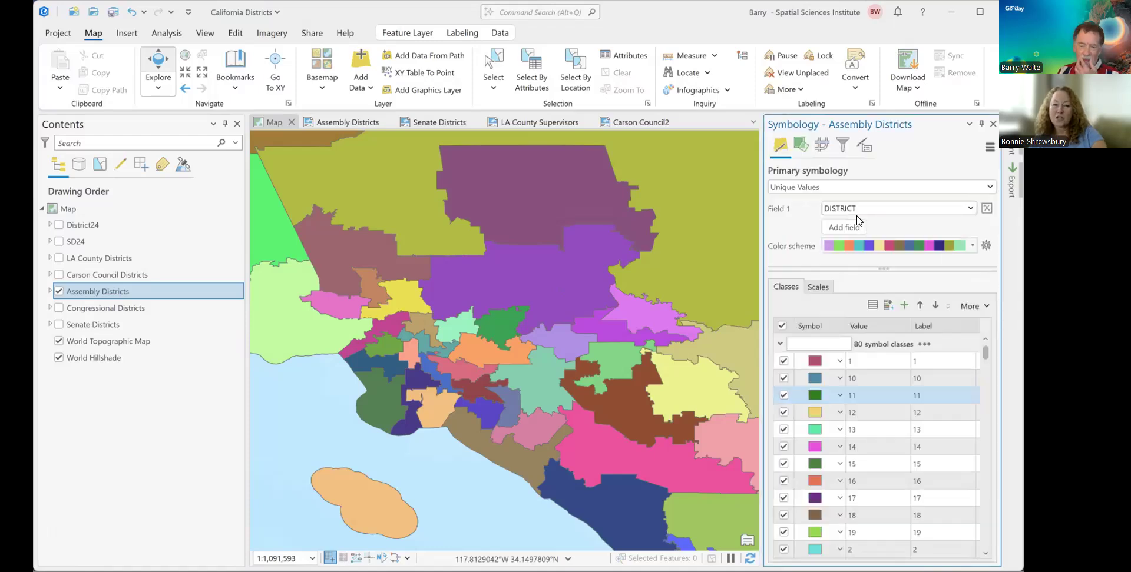
# Set the fill color of the Assembly District 19 symbol to Mars Red and apply it.
pyautogui.keyDown('ctrl'); pyautogui.click(942, 380); pyautogui.keyUp('ctrl')
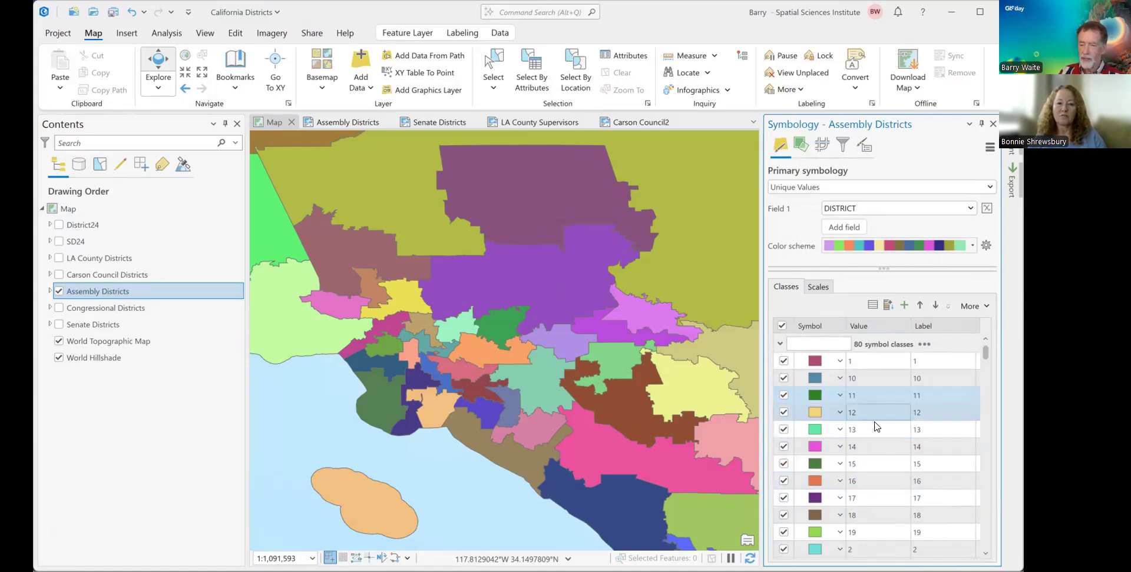
pyautogui.scroll(-1, 873, 453)
pyautogui.scroll(-2, 874, 453)
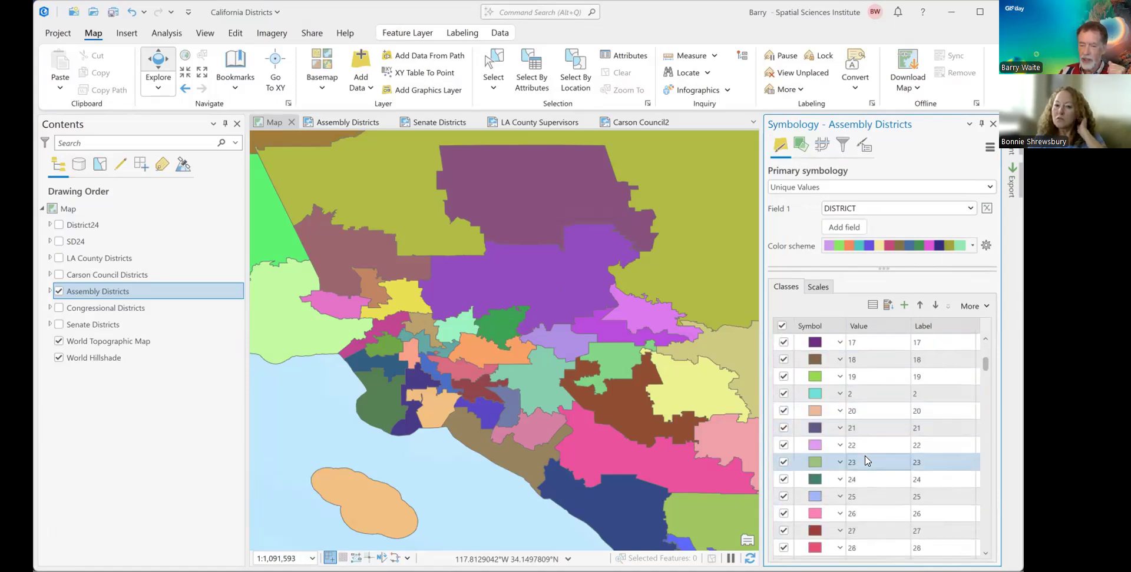
pyautogui.scroll(-1, 869, 460)
pyautogui.click(814, 409)
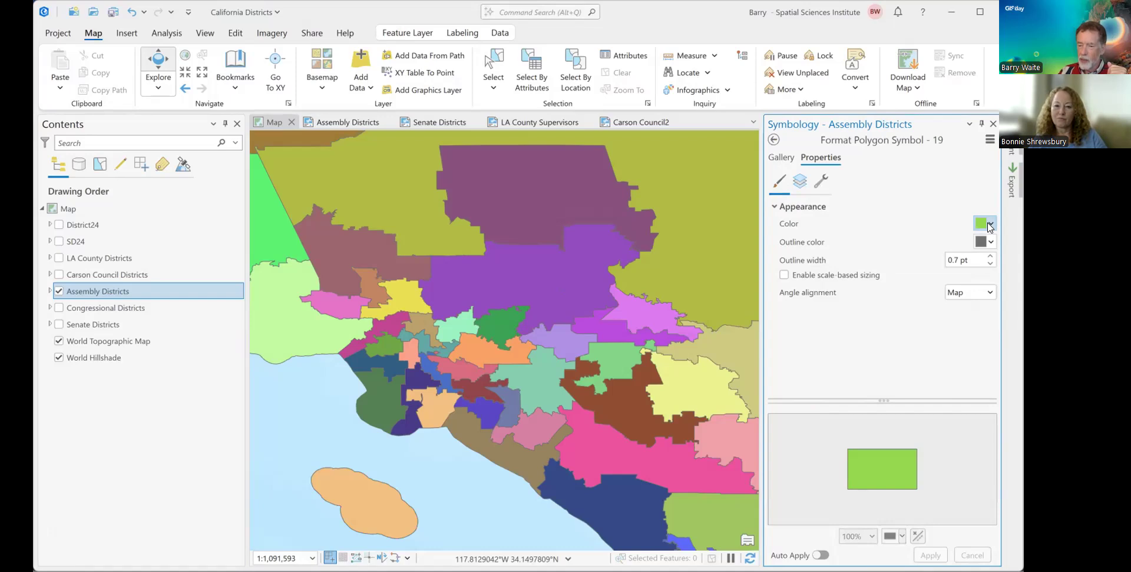
pyautogui.click(985, 223)
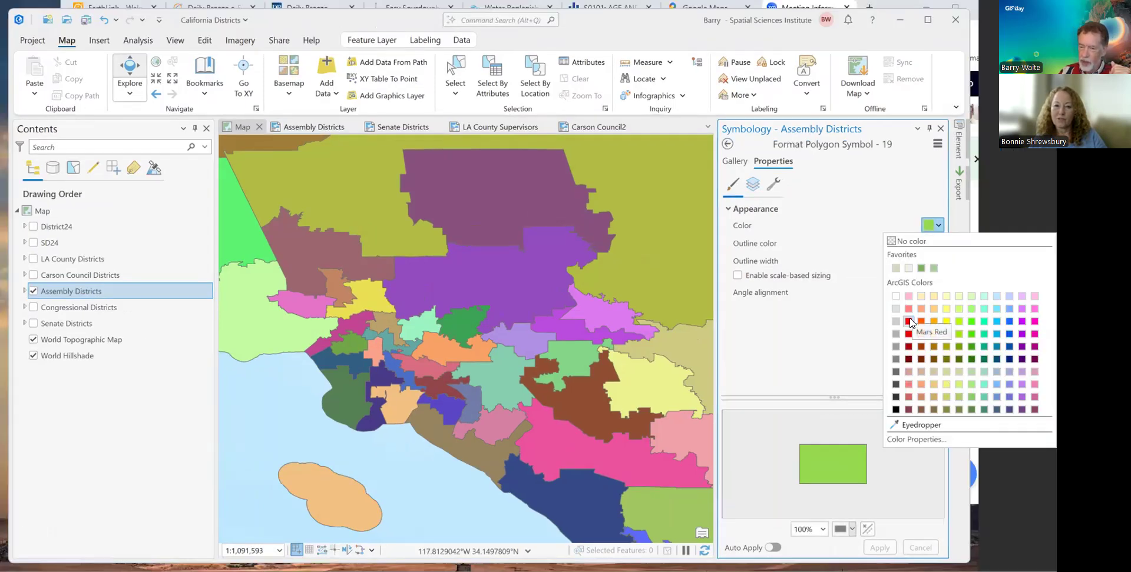
pyautogui.click(908, 321)
pyautogui.click(917, 548)
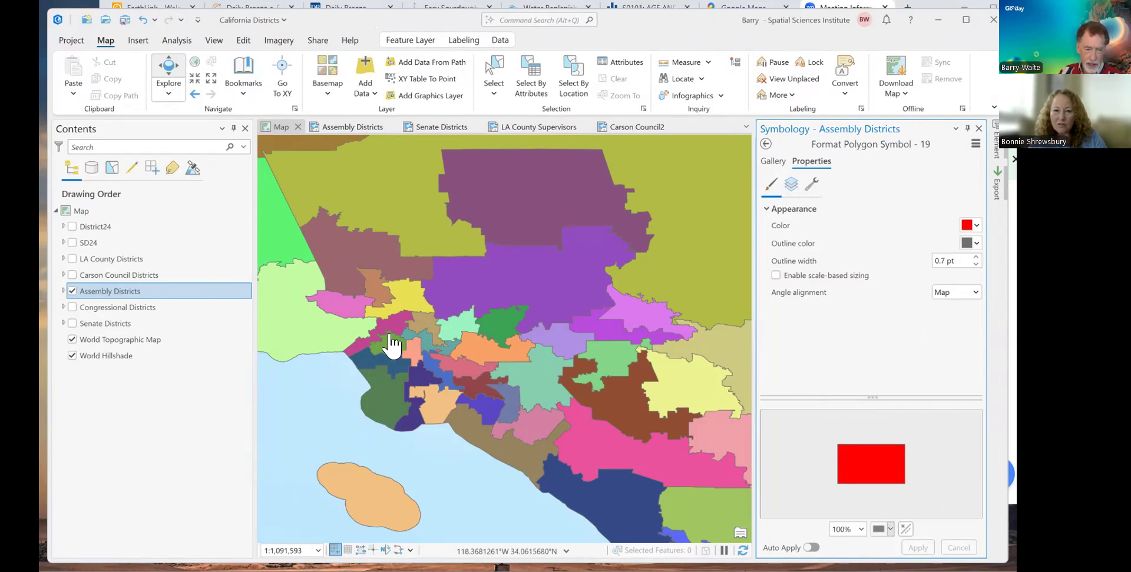
# Try drawing the Assembly Districts layer with Single Symbol as its primary symbology, and undo the change.
pyautogui.scroll(-5, 391, 344)
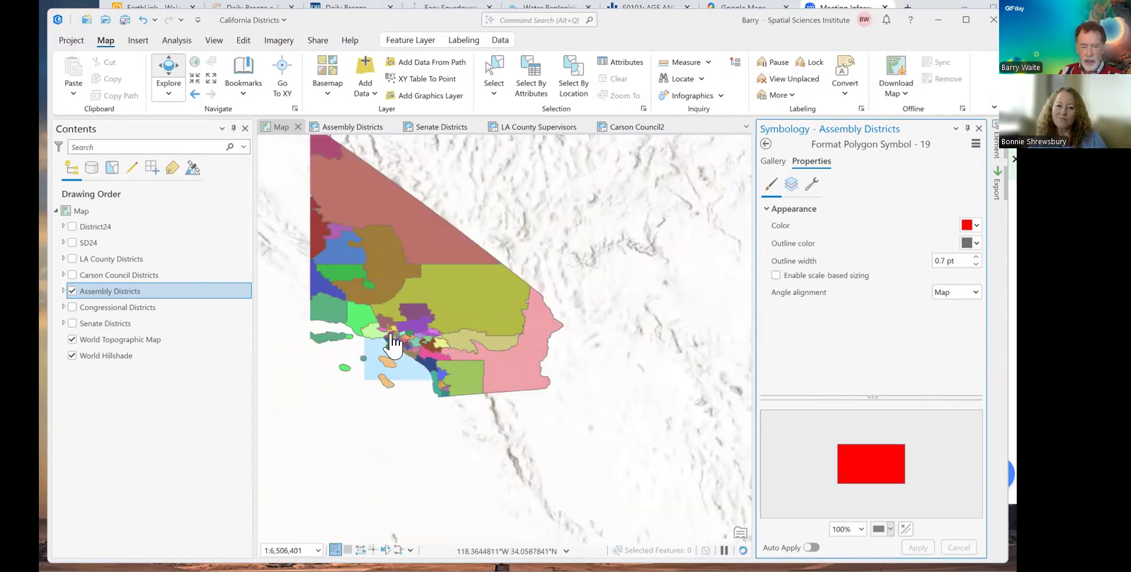
pyautogui.moveTo(412, 273); pyautogui.dragTo(571, 394)
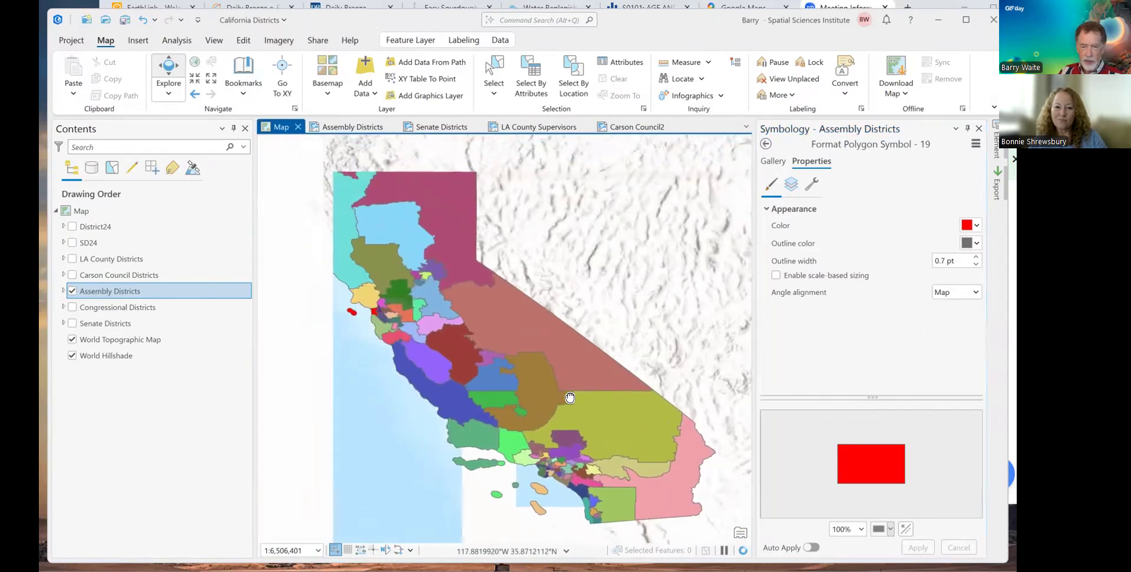
pyautogui.moveTo(452, 305); pyautogui.dragTo(503, 315)
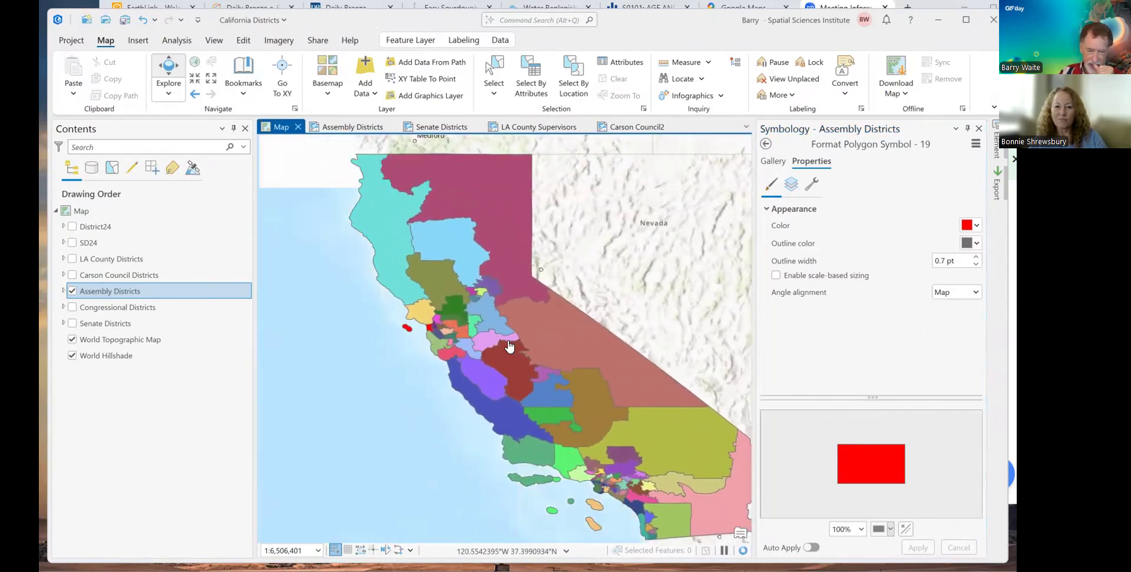
pyautogui.moveTo(591, 411); pyautogui.dragTo(563, 402)
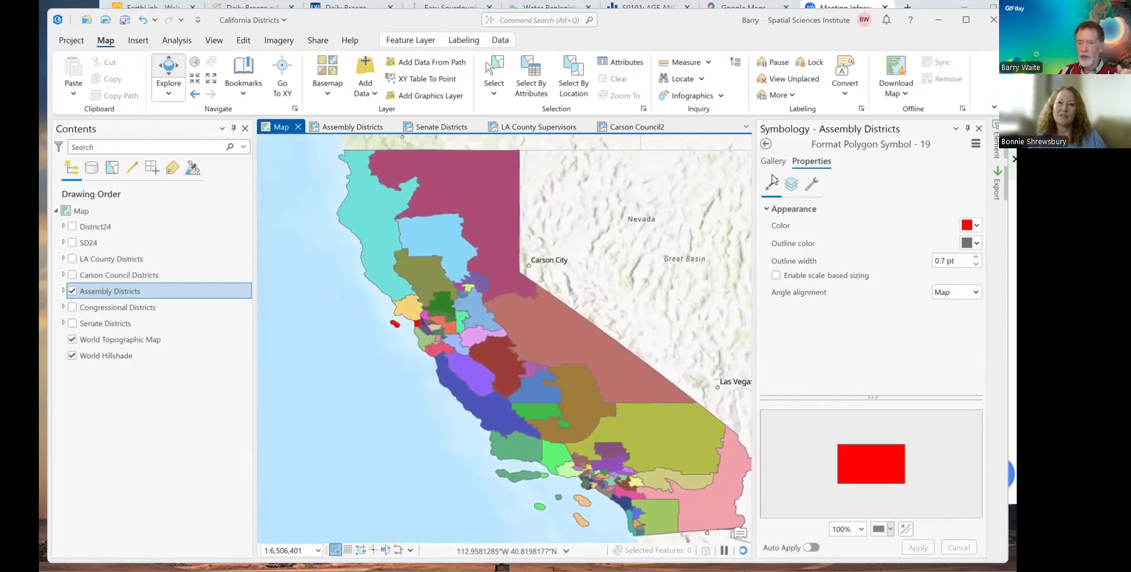
pyautogui.click(765, 144)
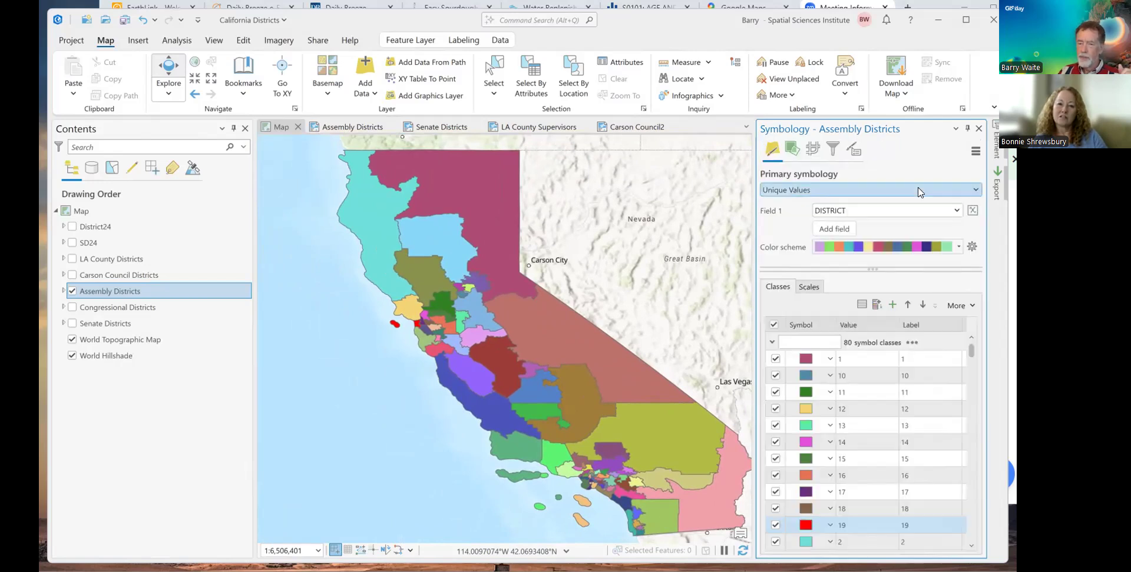
pyautogui.click(978, 193)
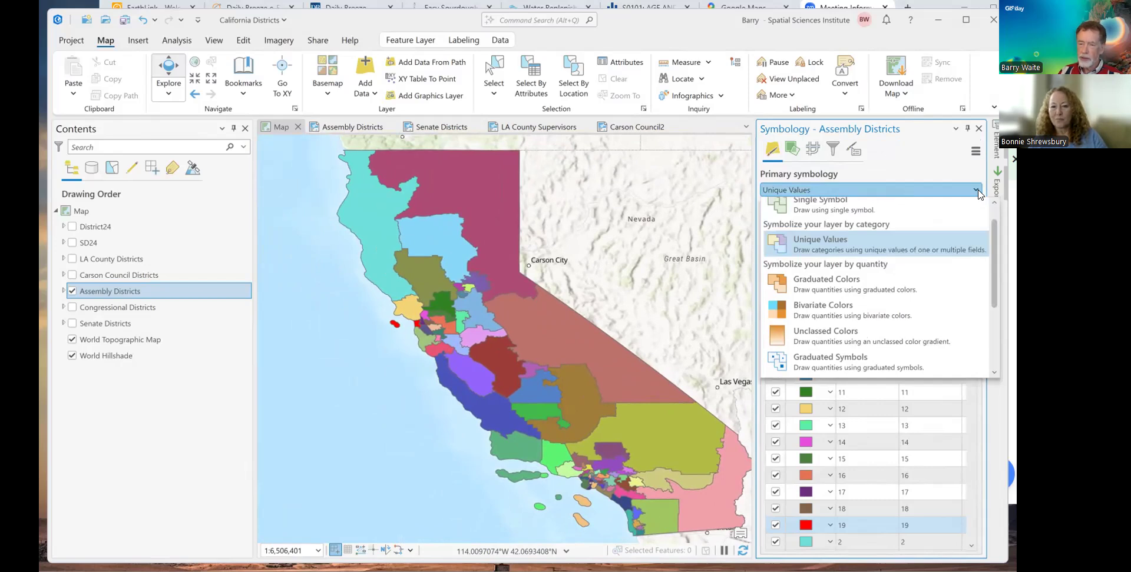
pyautogui.click(812, 214)
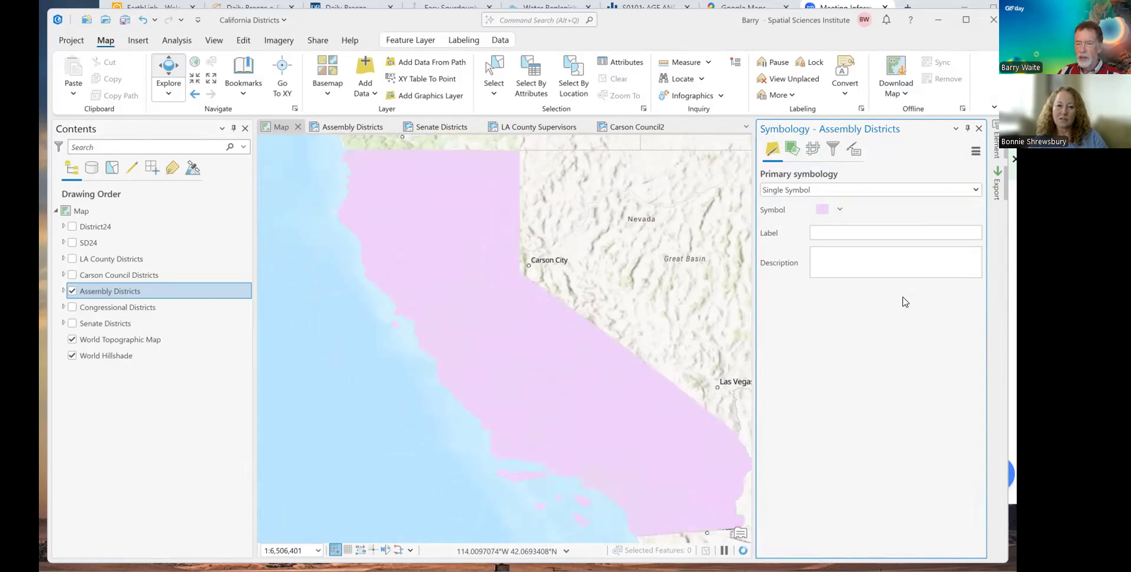
pyautogui.click(978, 191)
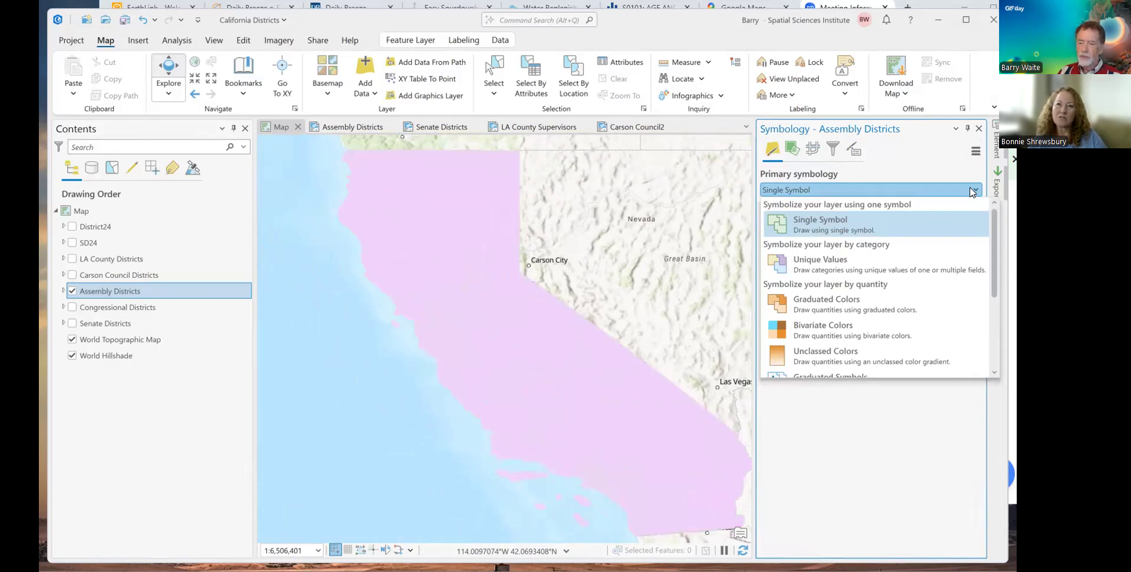
pyautogui.click(863, 228)
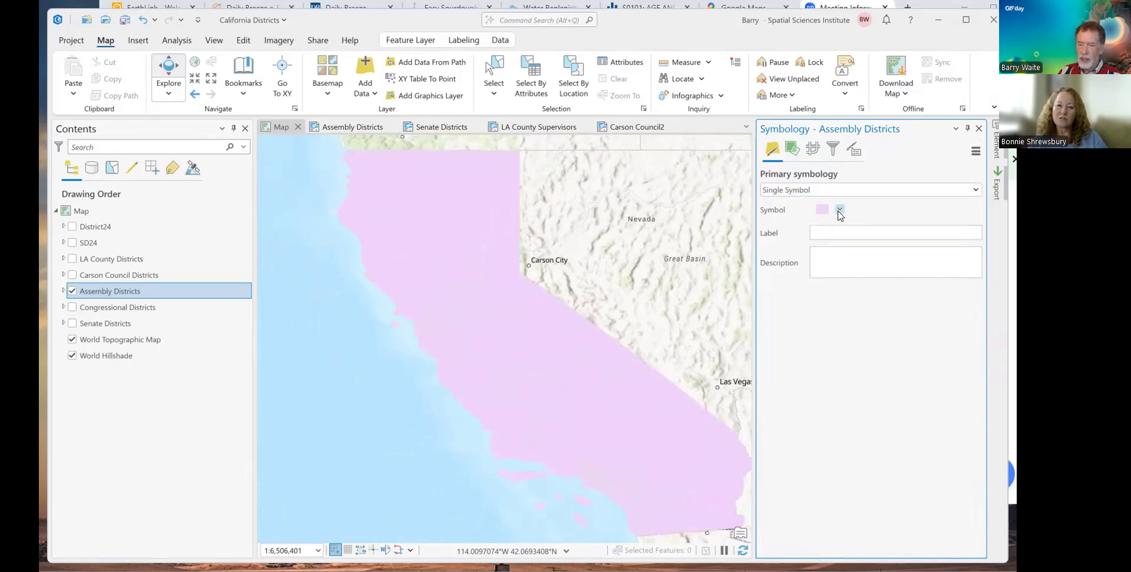
pyautogui.click(839, 211)
pyautogui.click(839, 211)
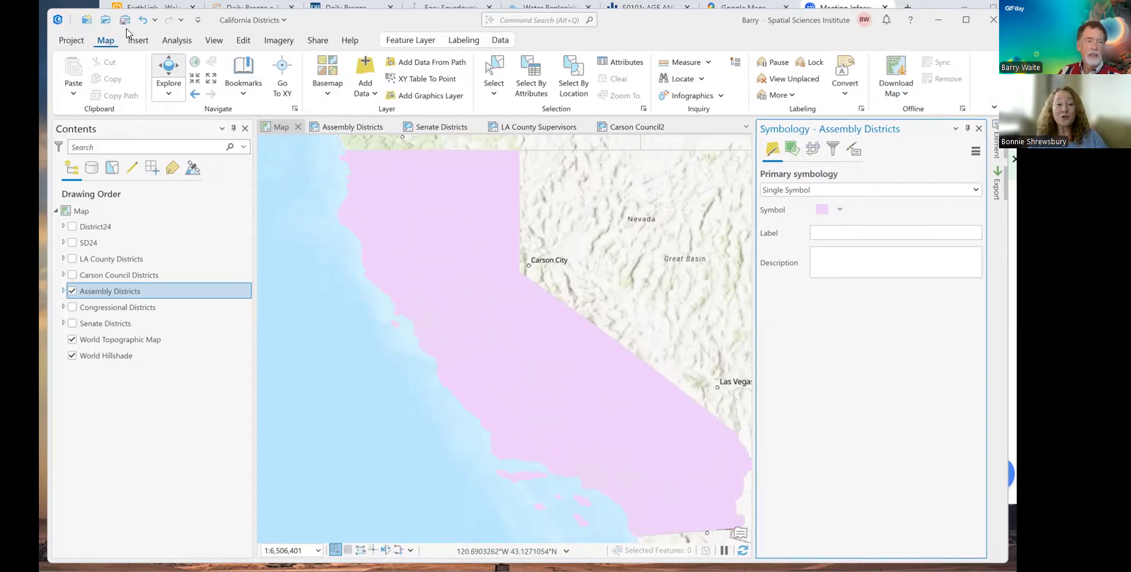
pyautogui.click(144, 23)
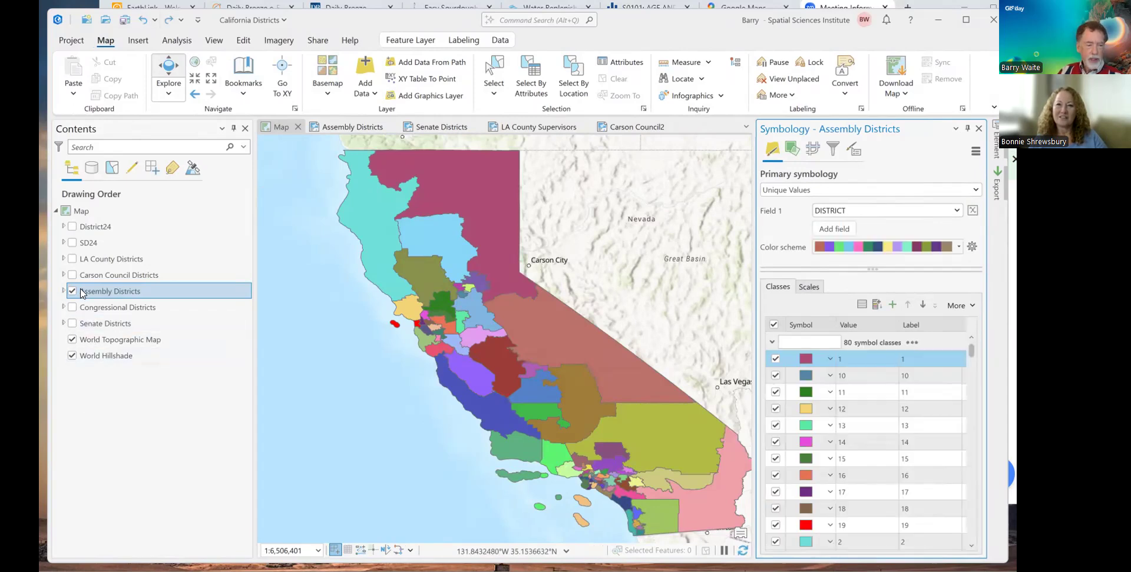
# Show the Senate Districts layer in place of Assembly Districts and select it for symbology editing.
pyautogui.click(72, 323)
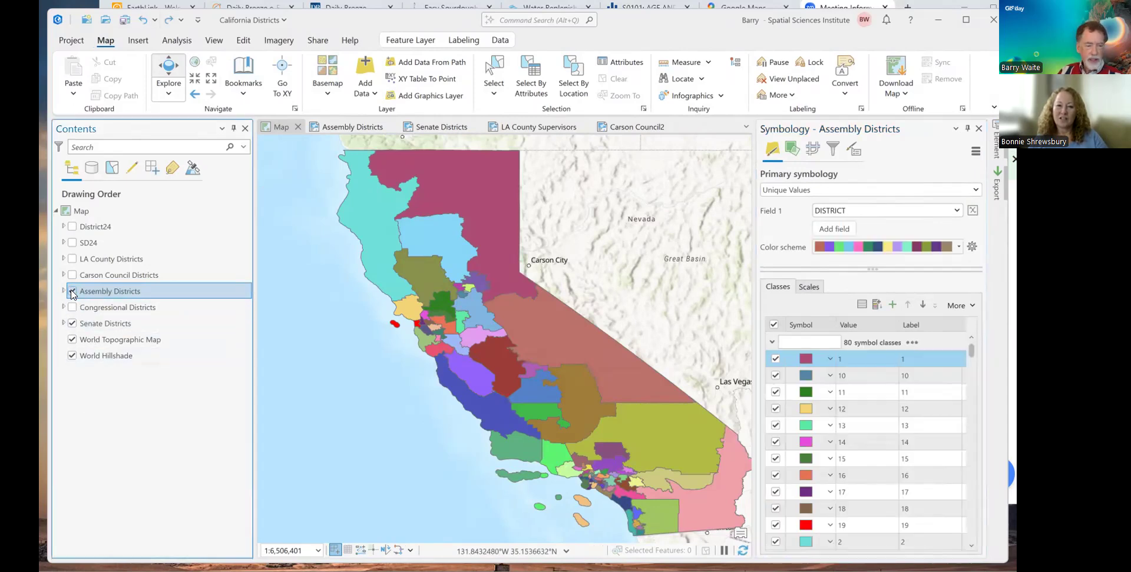
pyautogui.click(72, 291)
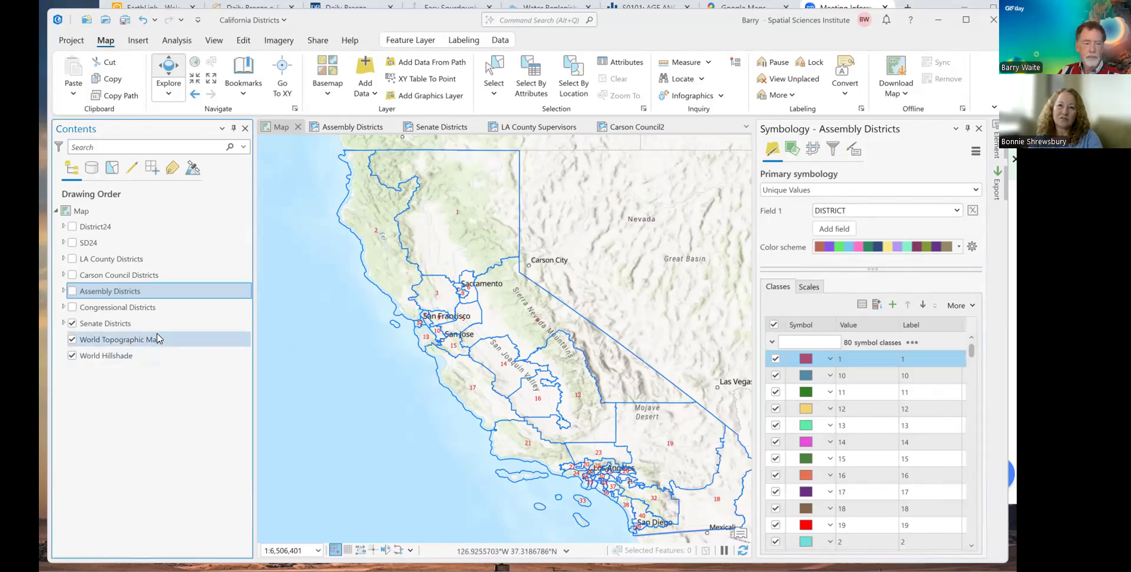
pyautogui.click(138, 328)
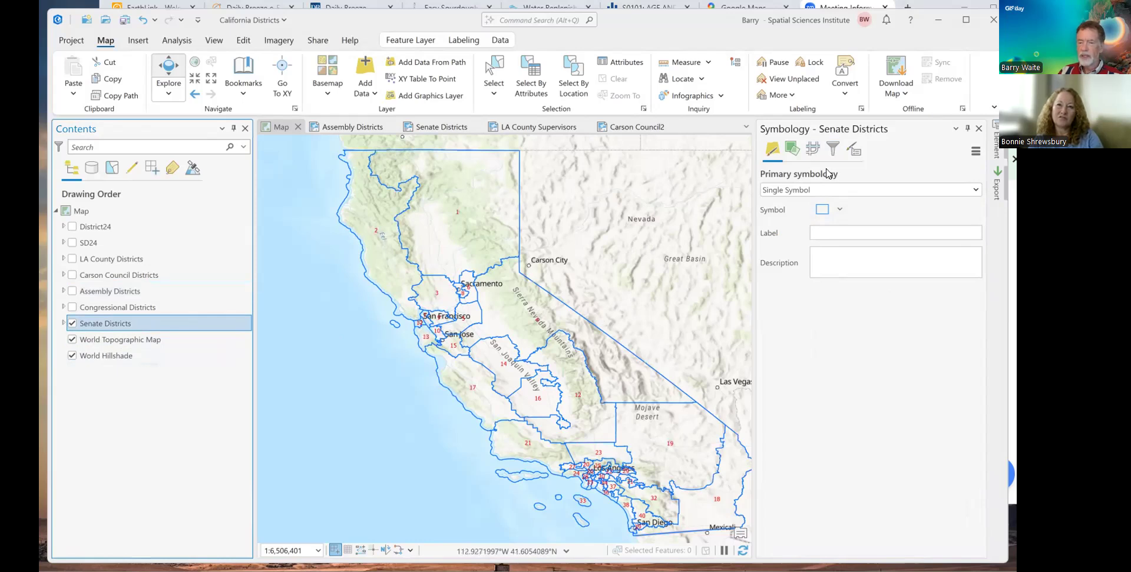
# Open the Senate Districts polygon symbol properties and apply an outline width of 3 pt.
pyautogui.click(840, 211)
pyautogui.click(844, 309)
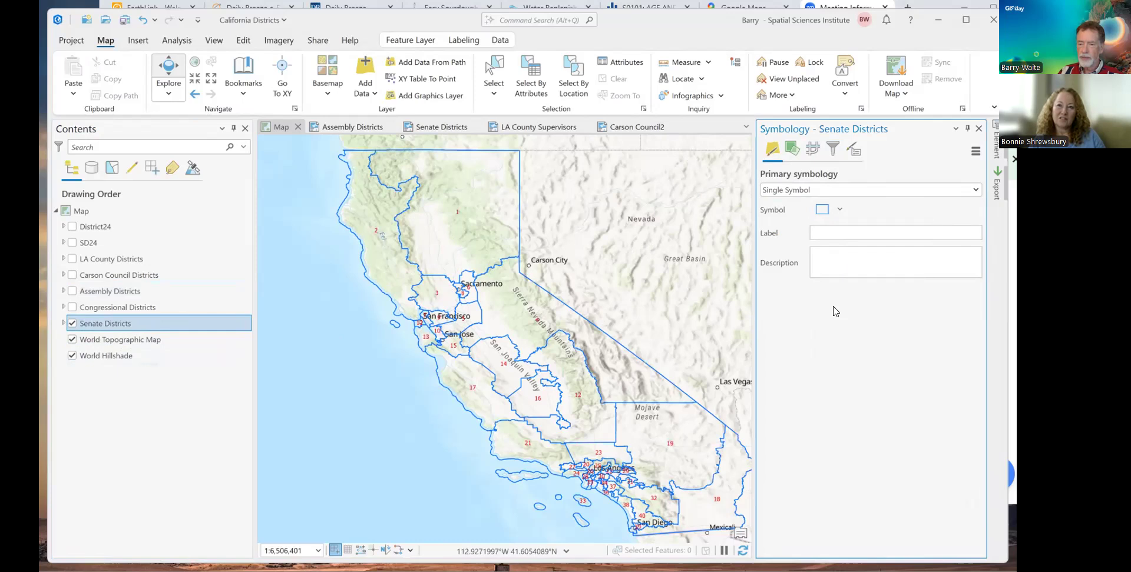
pyautogui.click(822, 215)
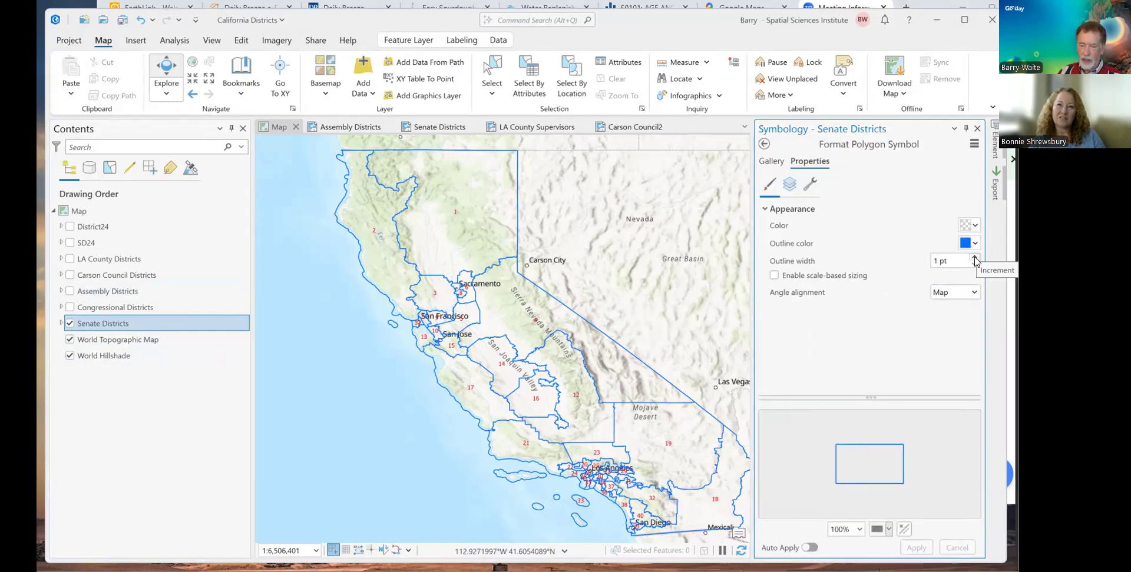
pyautogui.click(975, 260)
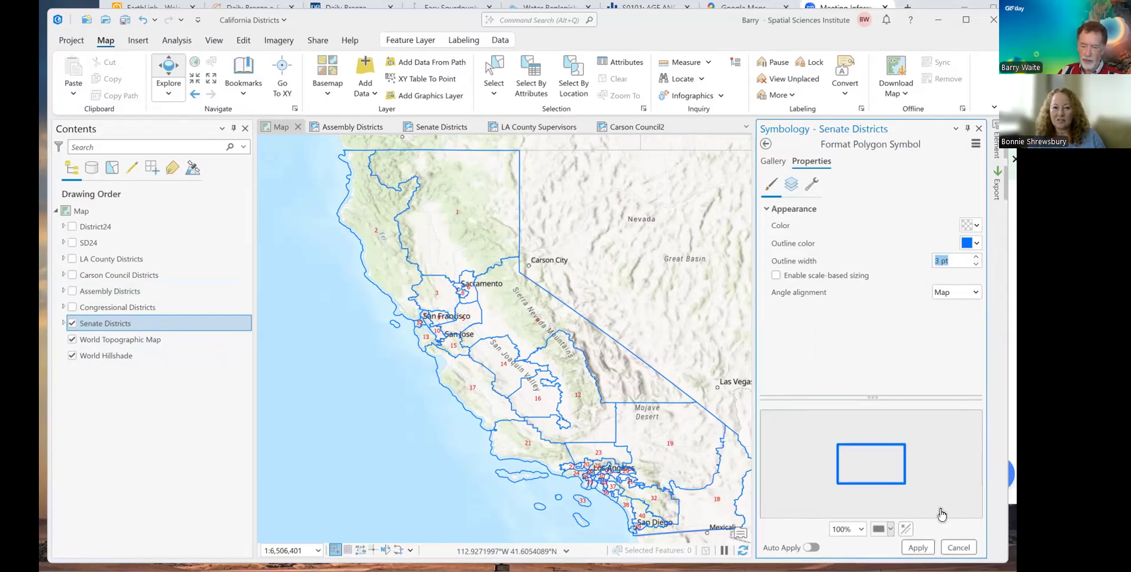
pyautogui.click(917, 548)
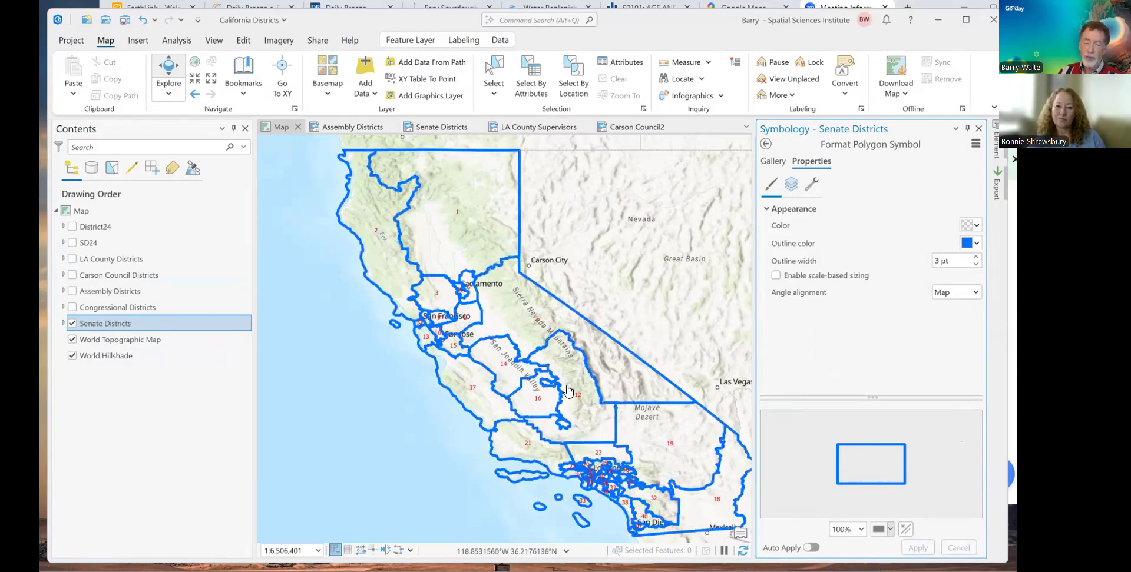
# Set the Senate Districts outline width to 1 pt and apply it.
pyautogui.click(976, 264)
pyautogui.click(975, 264)
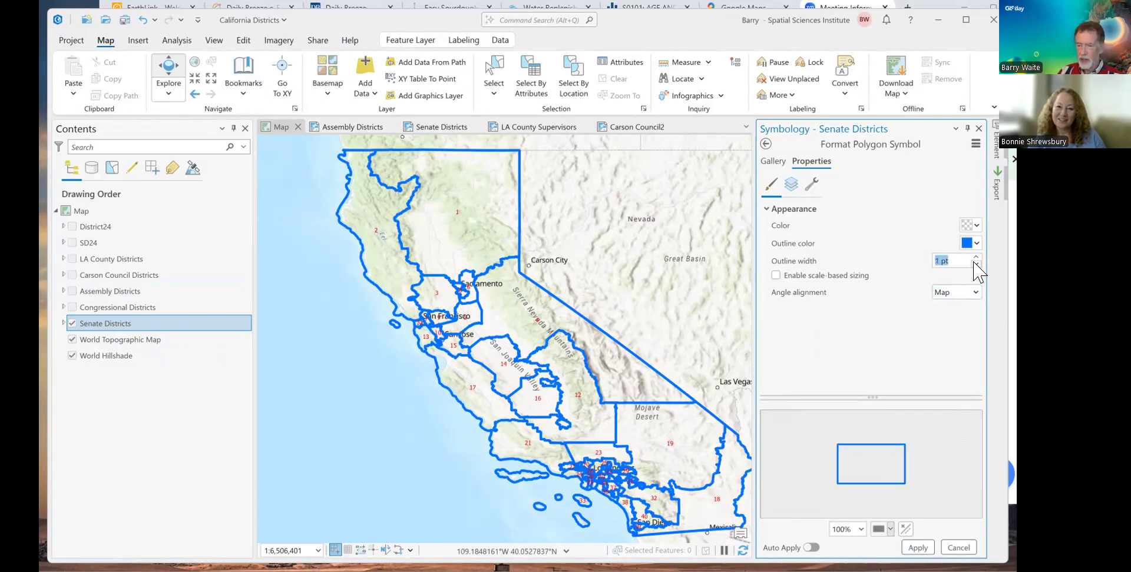
pyautogui.click(915, 549)
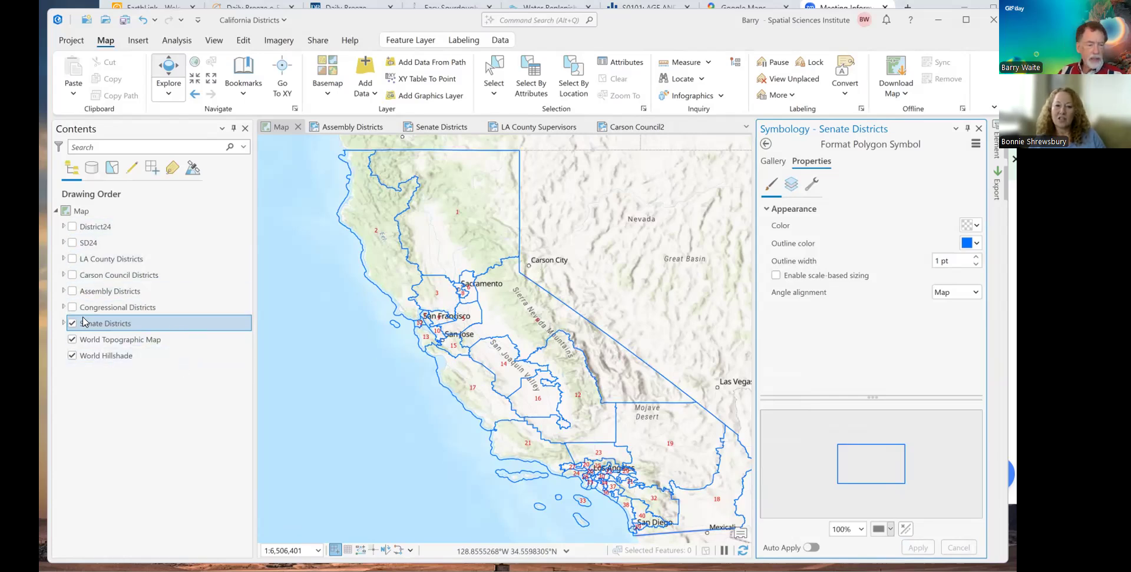
# Show the LA County Districts layer instead of Senate Districts and go to the LA County map bookmark.
pyautogui.click(72, 259)
pyautogui.click(72, 323)
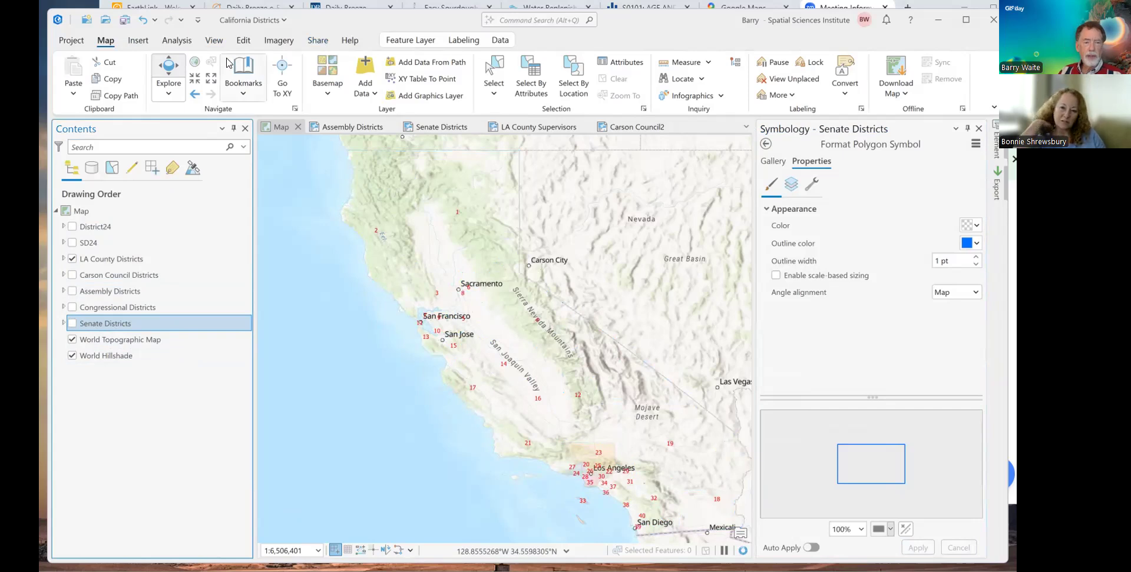
pyautogui.click(241, 75)
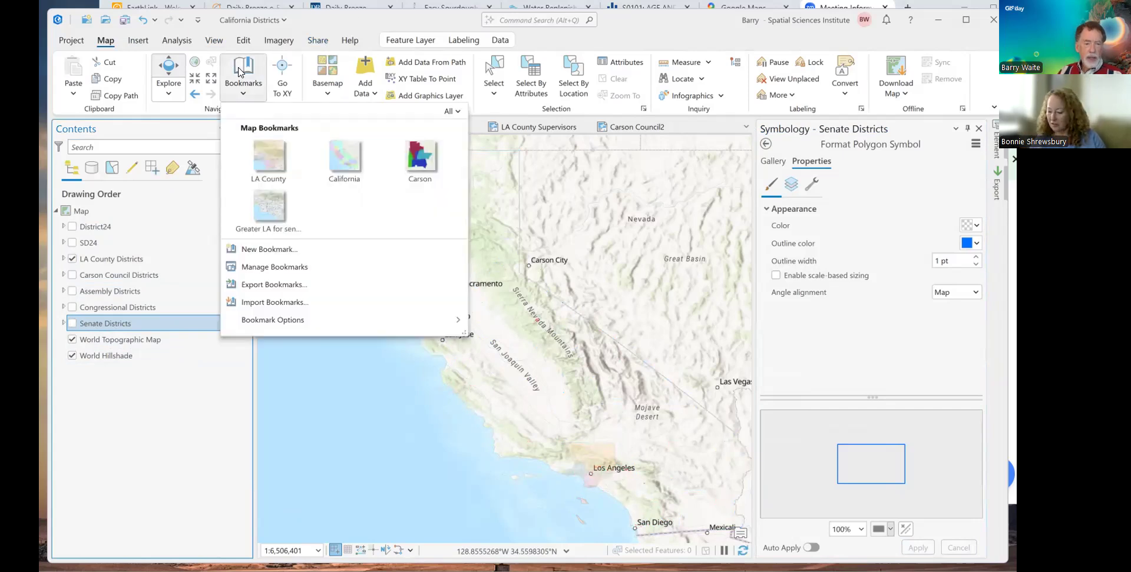
pyautogui.click(271, 171)
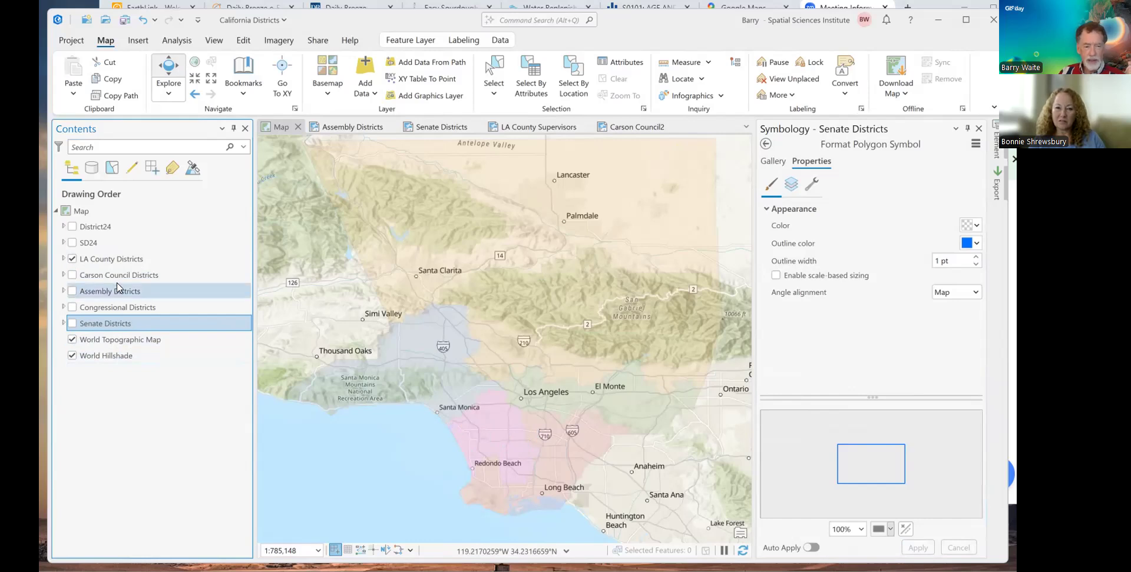
# Select the LA County Districts layer and examine its districts around Los Angeles, Inglewood and Long Beach.
pyautogui.click(116, 259)
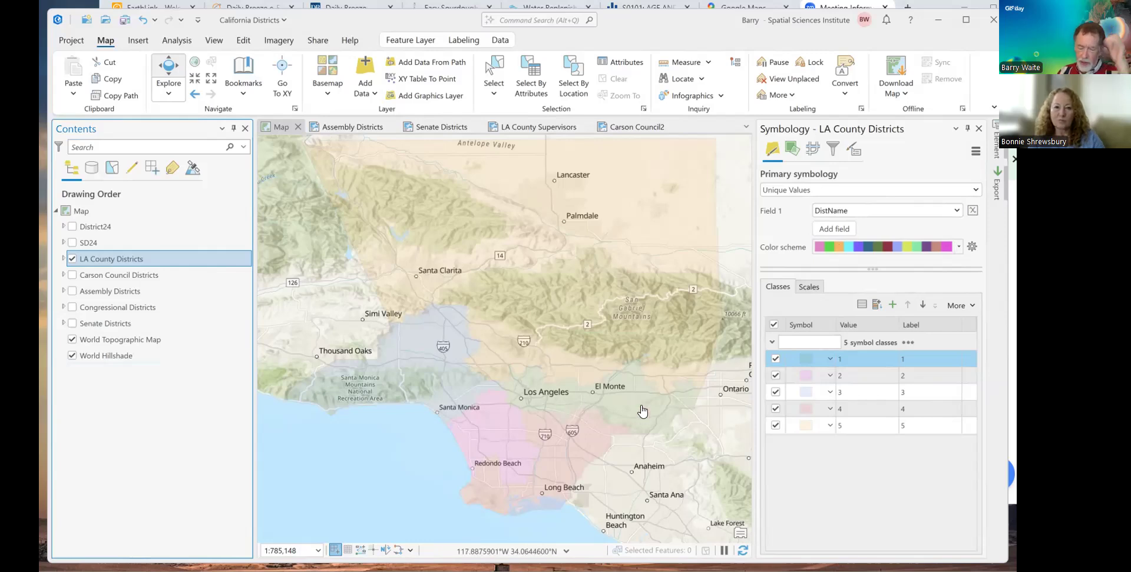
pyautogui.scroll(2, 642, 411)
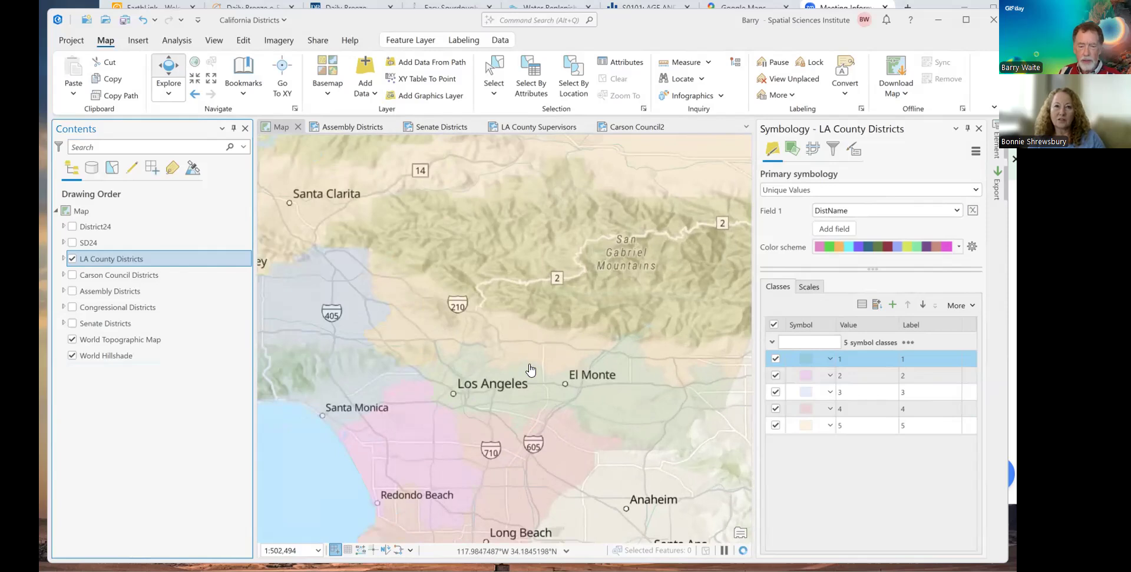
pyautogui.scroll(-2, 462, 382)
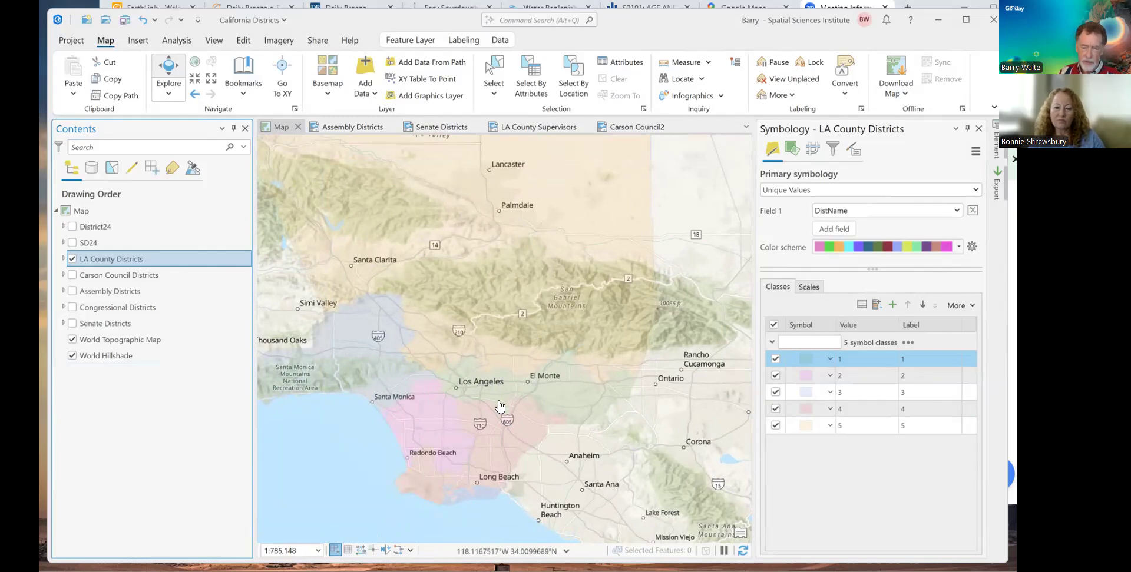
pyautogui.scroll(2, 499, 406)
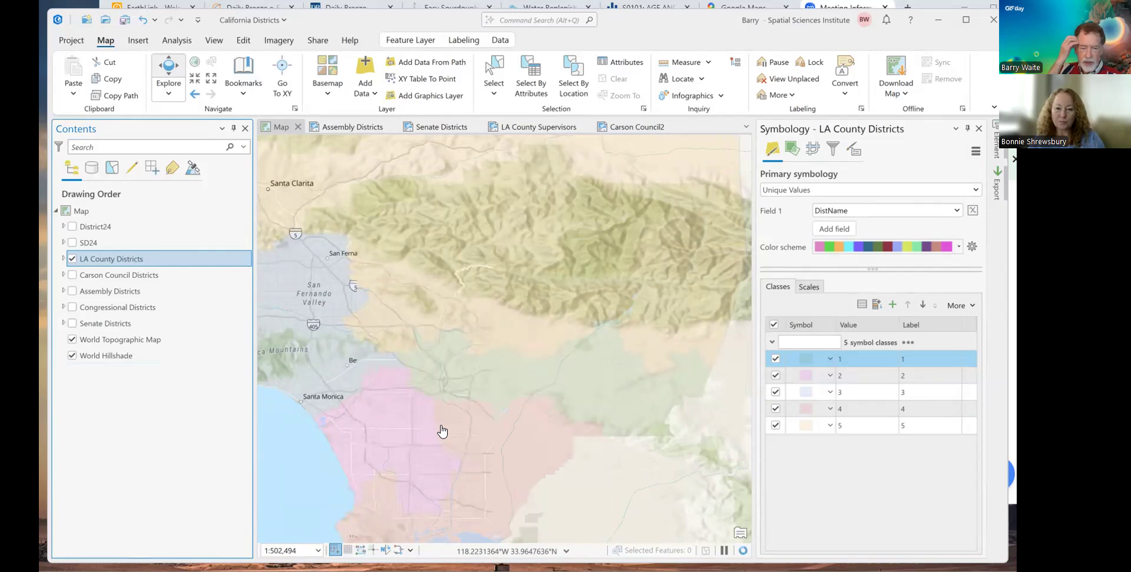
pyautogui.moveTo(431, 440); pyautogui.dragTo(523, 375)
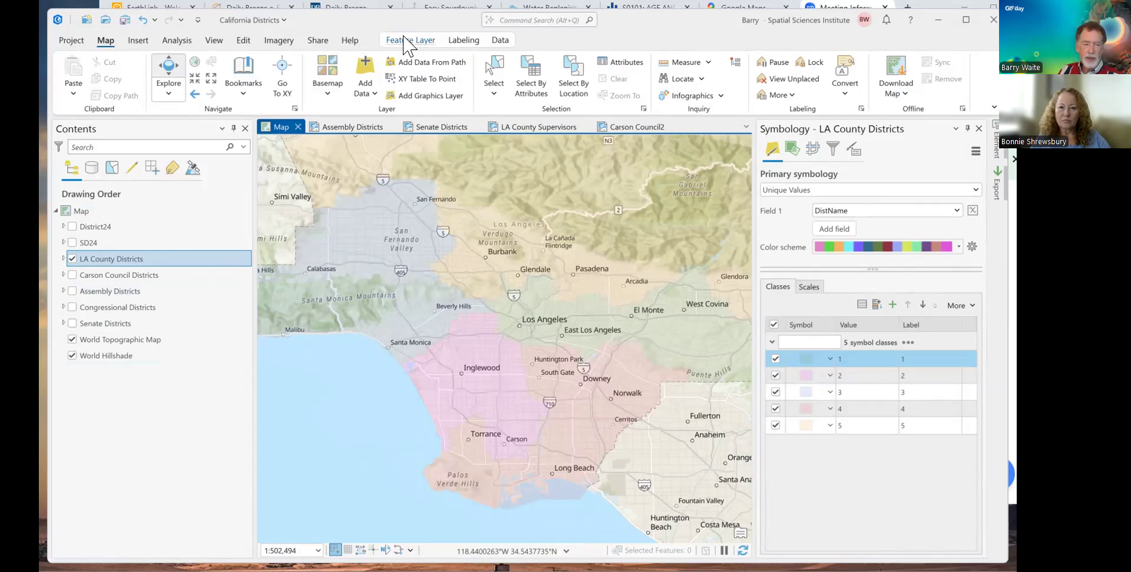
pyautogui.click(152, 478)
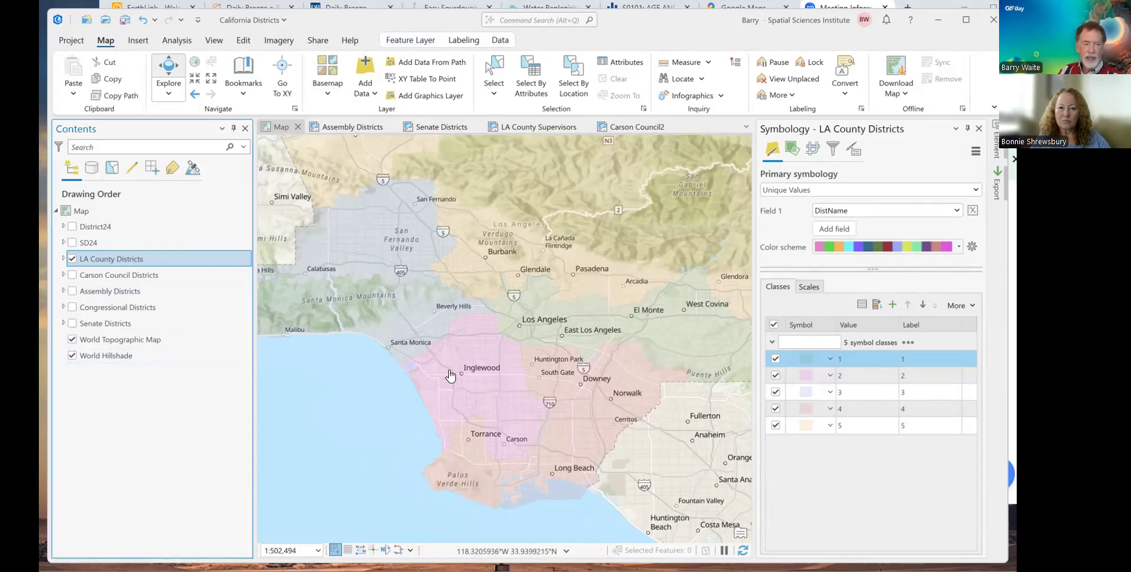
pyautogui.click(144, 210)
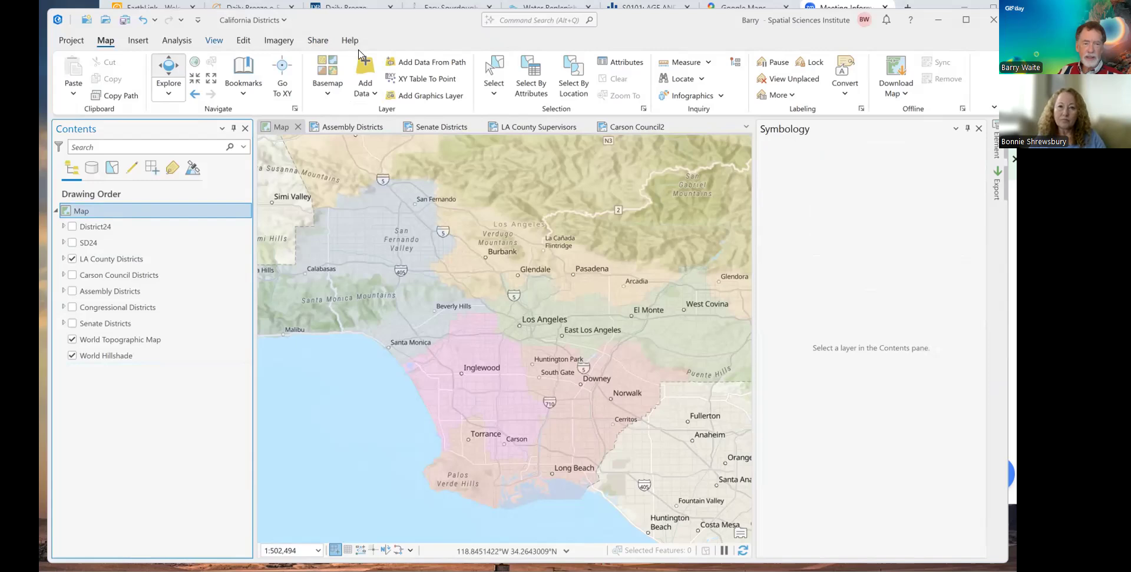
pyautogui.click(136, 260)
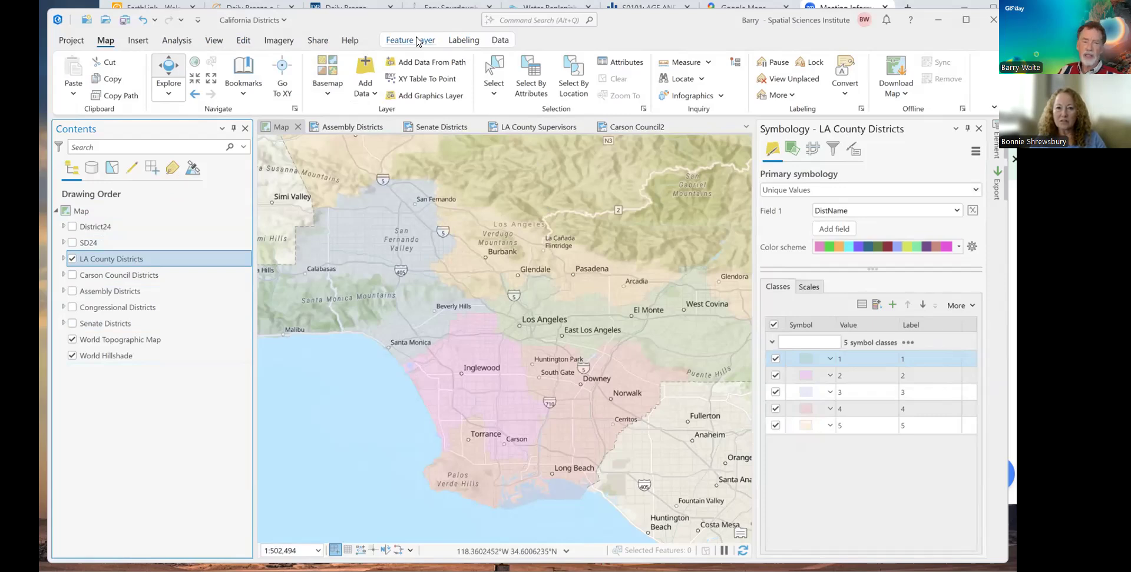
# Try a transparency of 40.3% on the LA County Districts layer, and set its transparency to 85%.
pyautogui.click(417, 41)
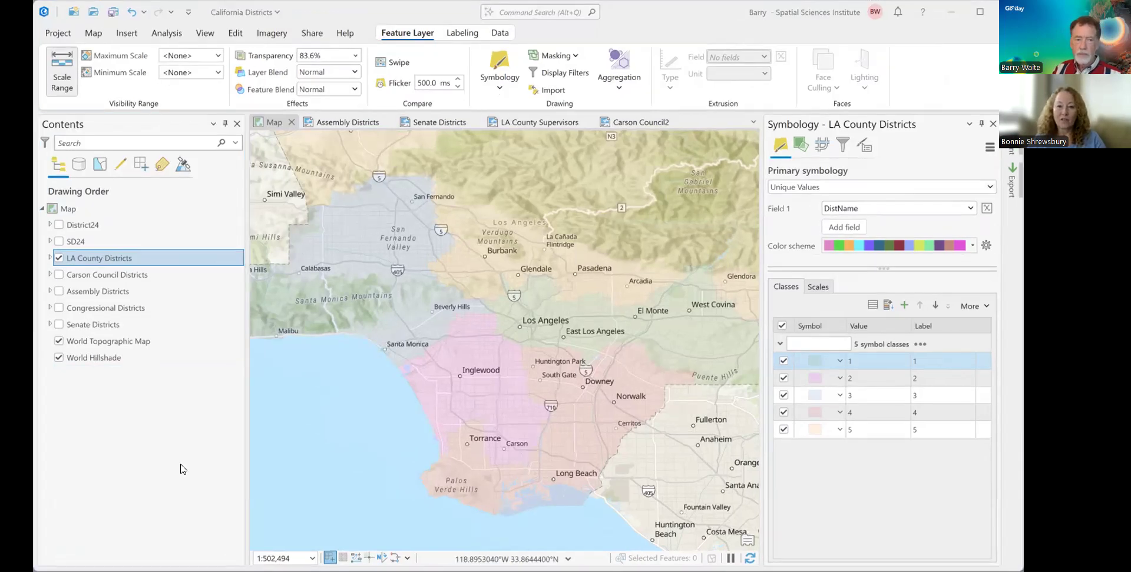
pyautogui.click(356, 56)
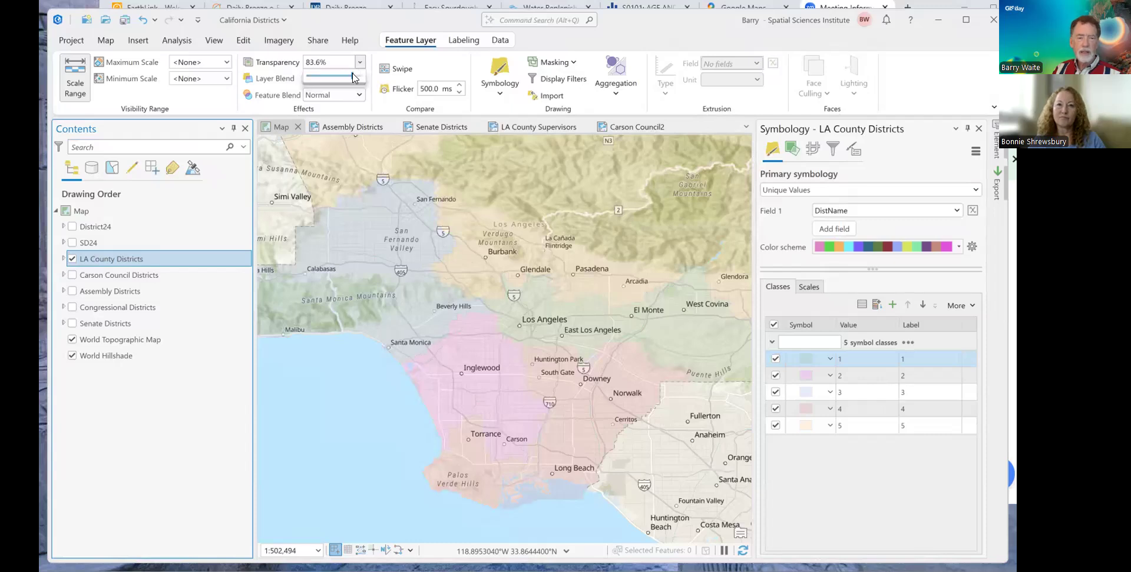
pyautogui.moveTo(353, 78); pyautogui.dragTo(329, 77)
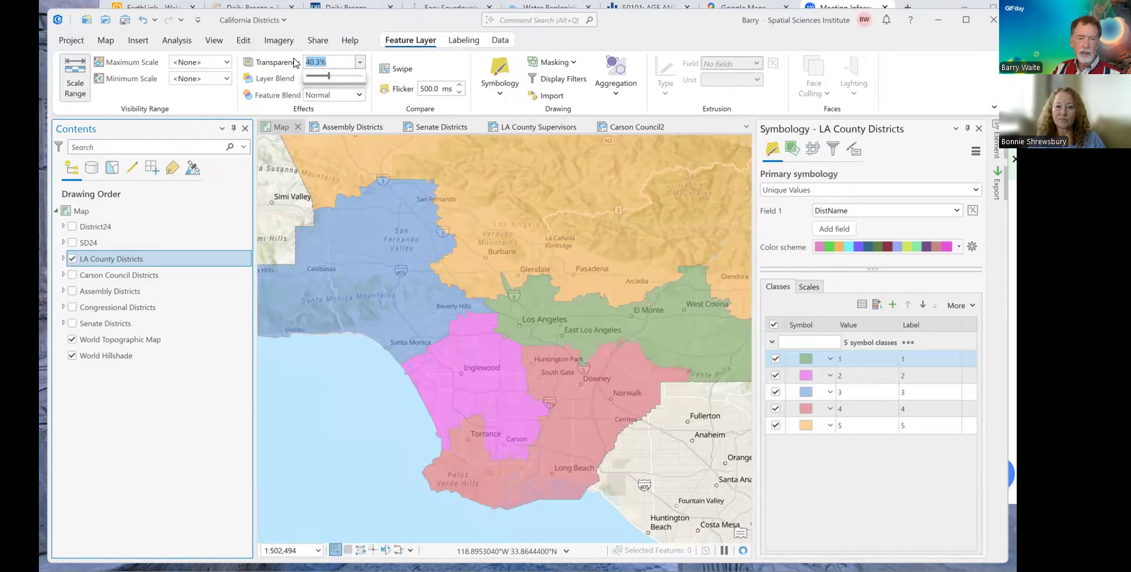
pyautogui.write('85')
pyautogui.press('Return')
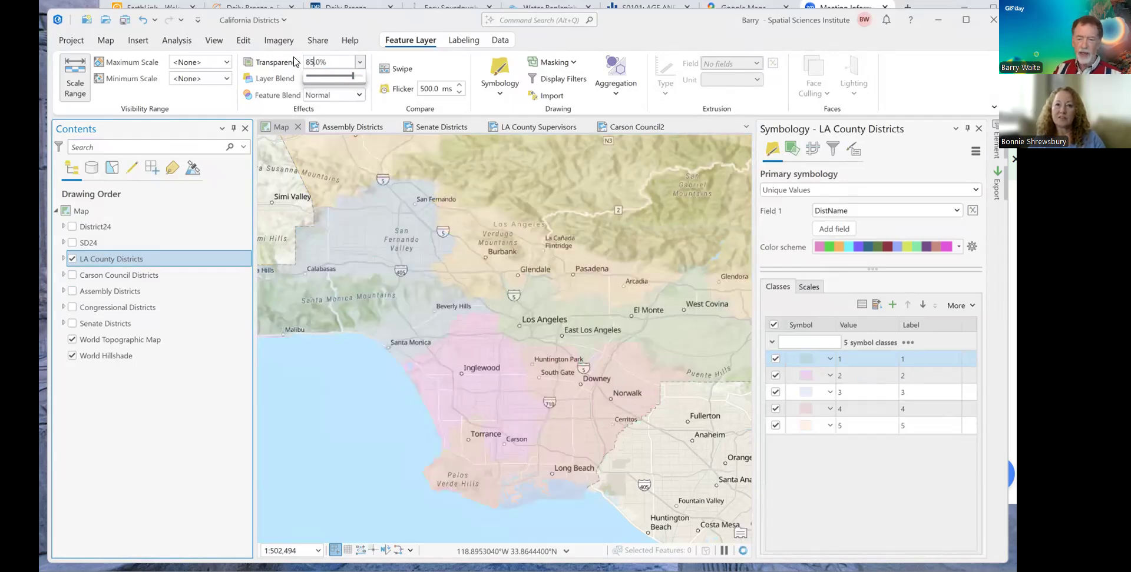
# Try transparencies of 21.9% and 0% on the LA County Districts layer, set it to 64.5%, and view the feature blend modes.
pyautogui.moveTo(354, 79); pyautogui.dragTo(321, 78)
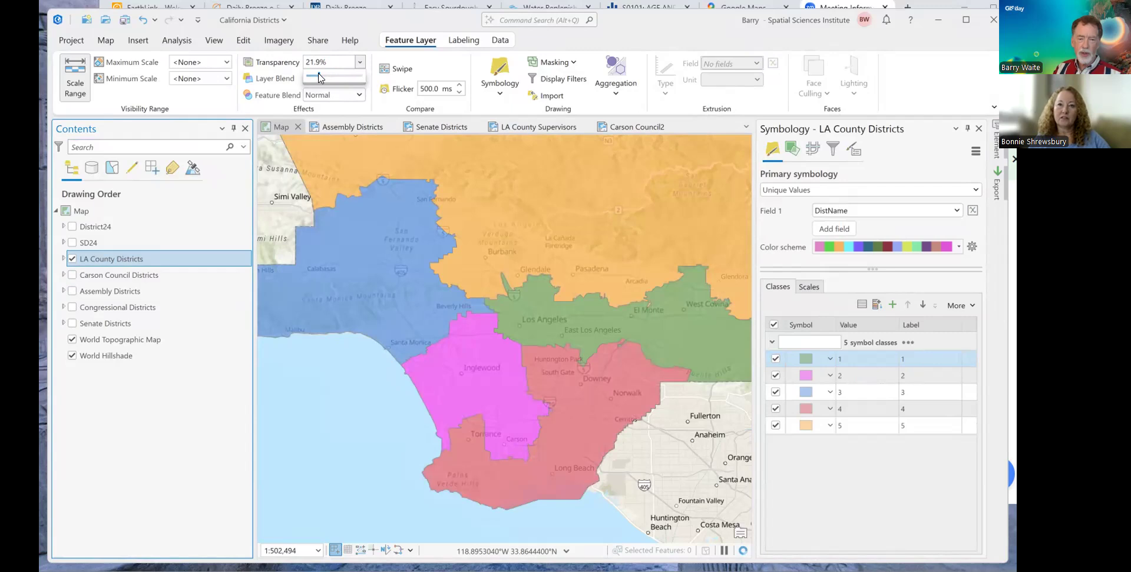
pyautogui.moveTo(323, 78); pyautogui.dragTo(308, 79)
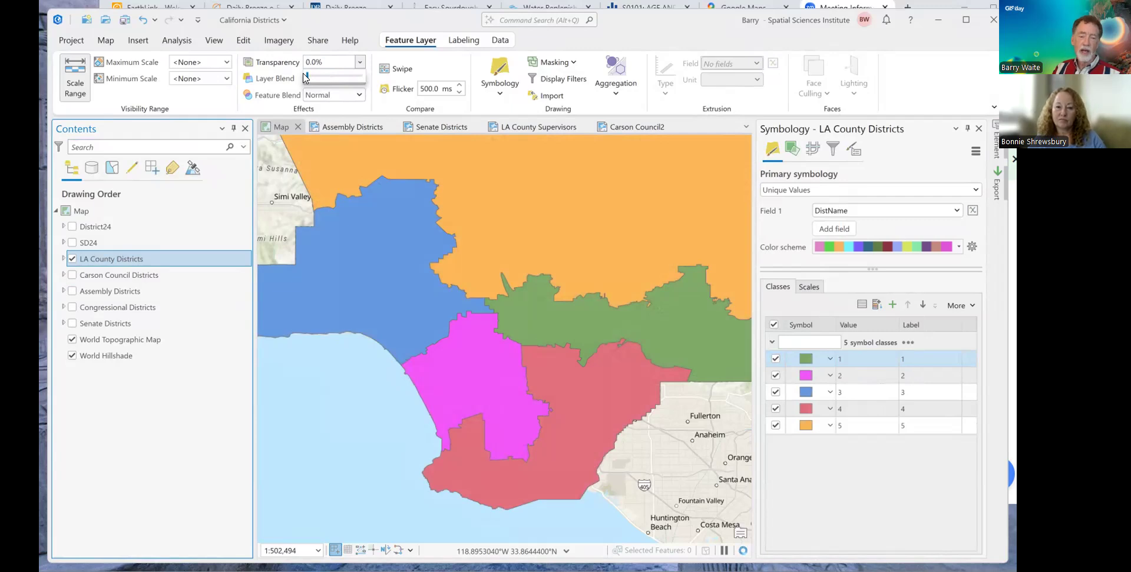
pyautogui.moveTo(305, 79); pyautogui.dragTo(343, 81)
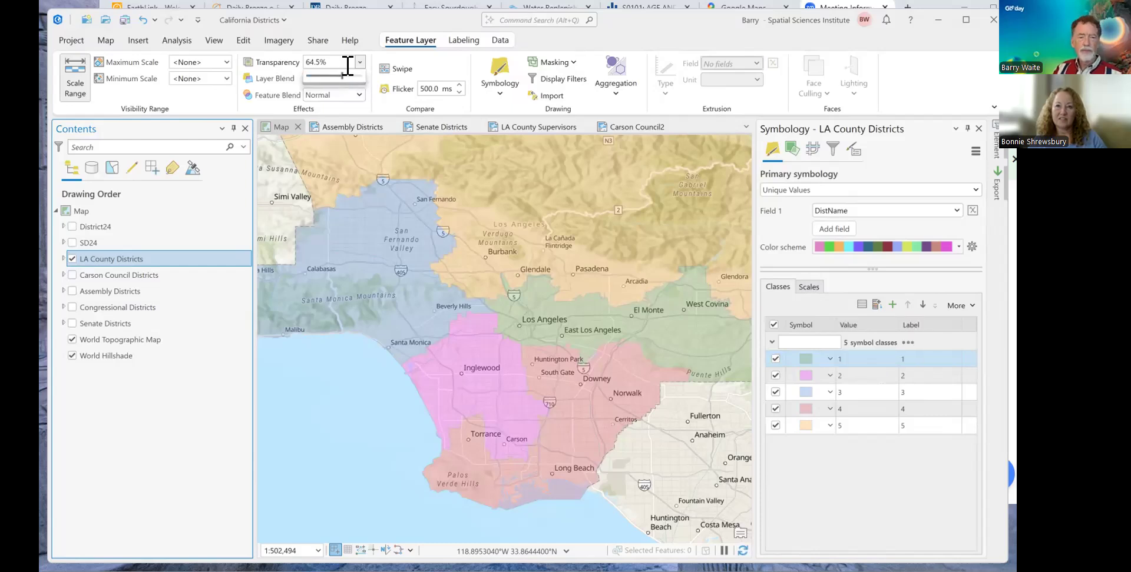
pyautogui.click(359, 95)
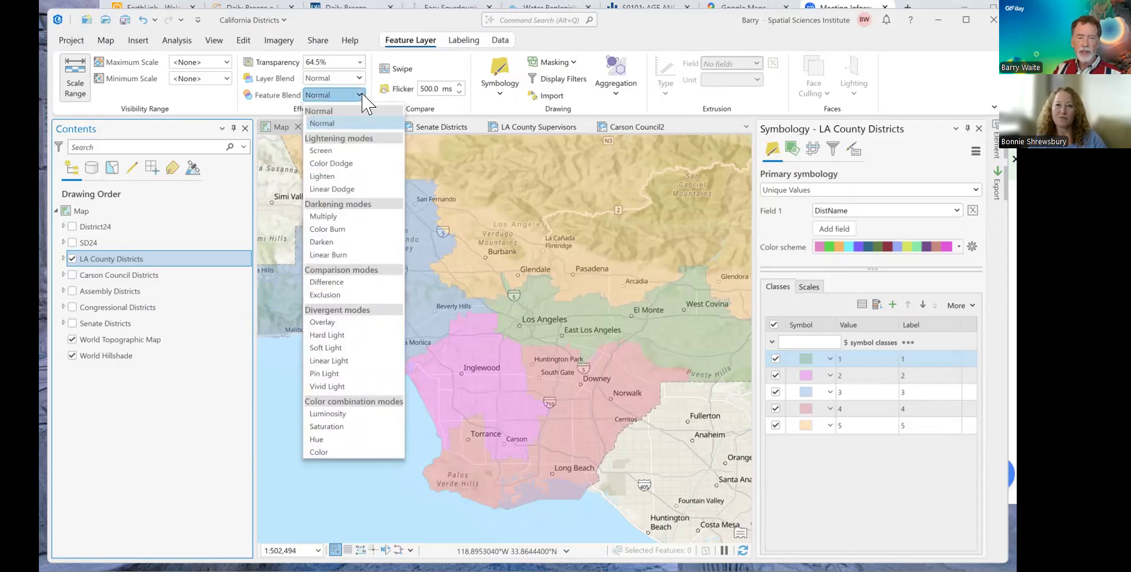
pyautogui.click(362, 95)
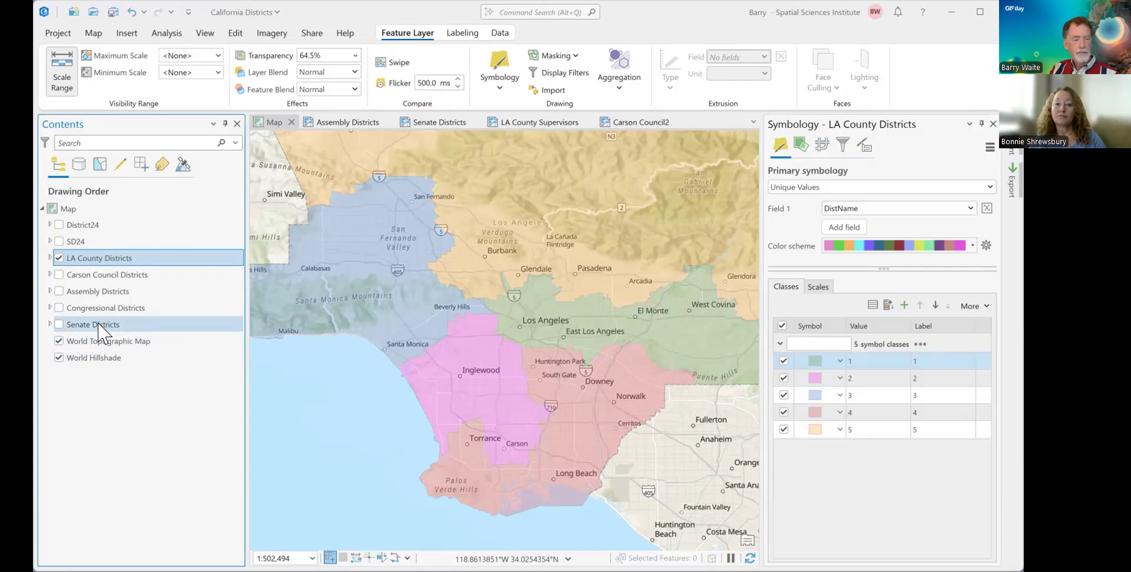
# Hide the LA County Districts layer, look through the basemap gallery and change the basemap to Light Gray Canvas.
pyautogui.click(60, 258)
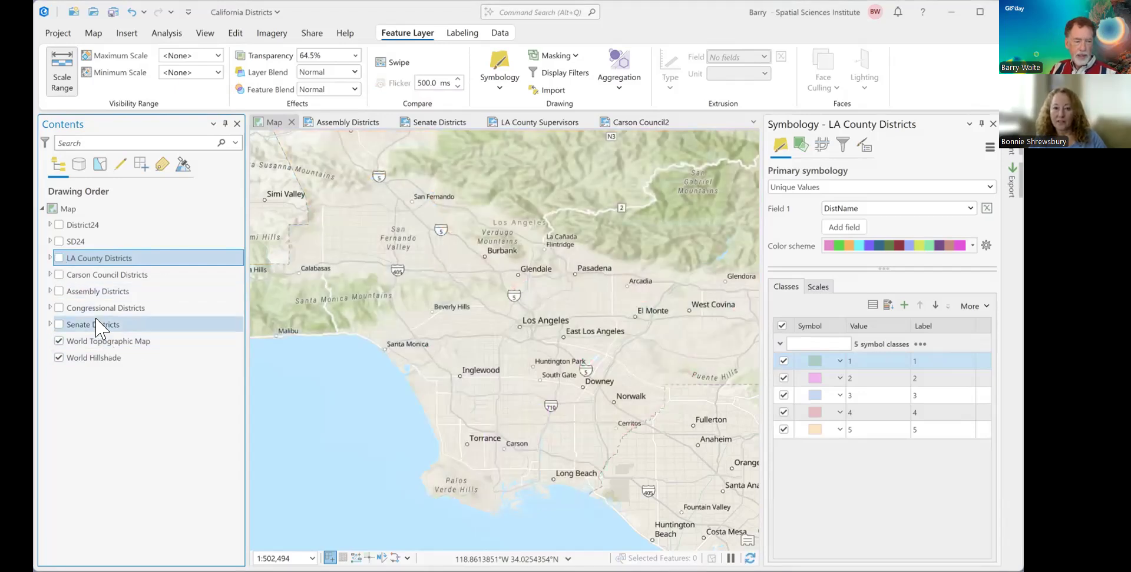
pyautogui.click(100, 325)
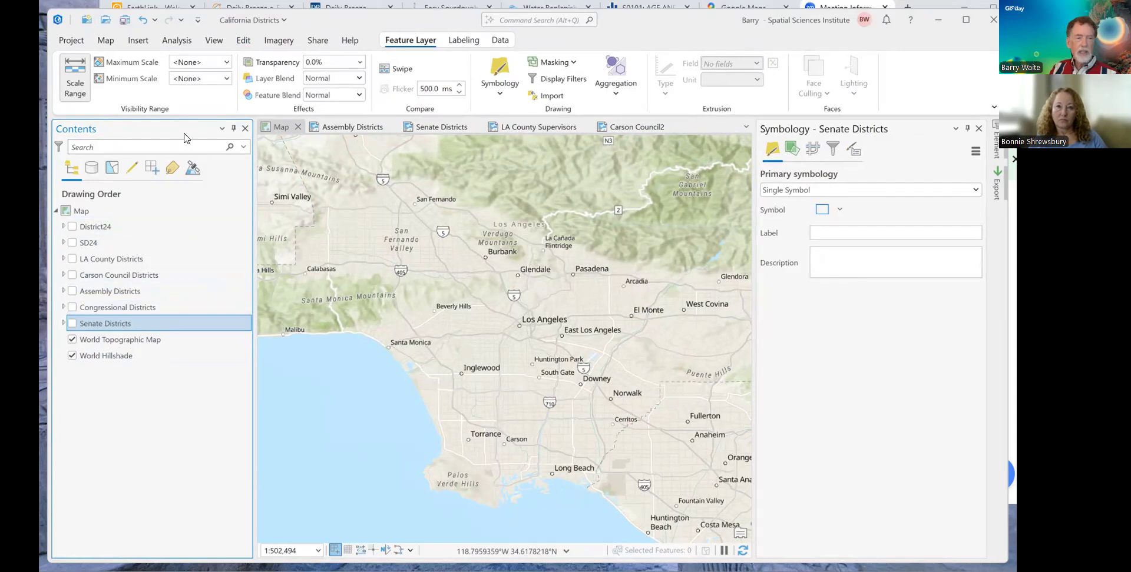
pyautogui.click(106, 43)
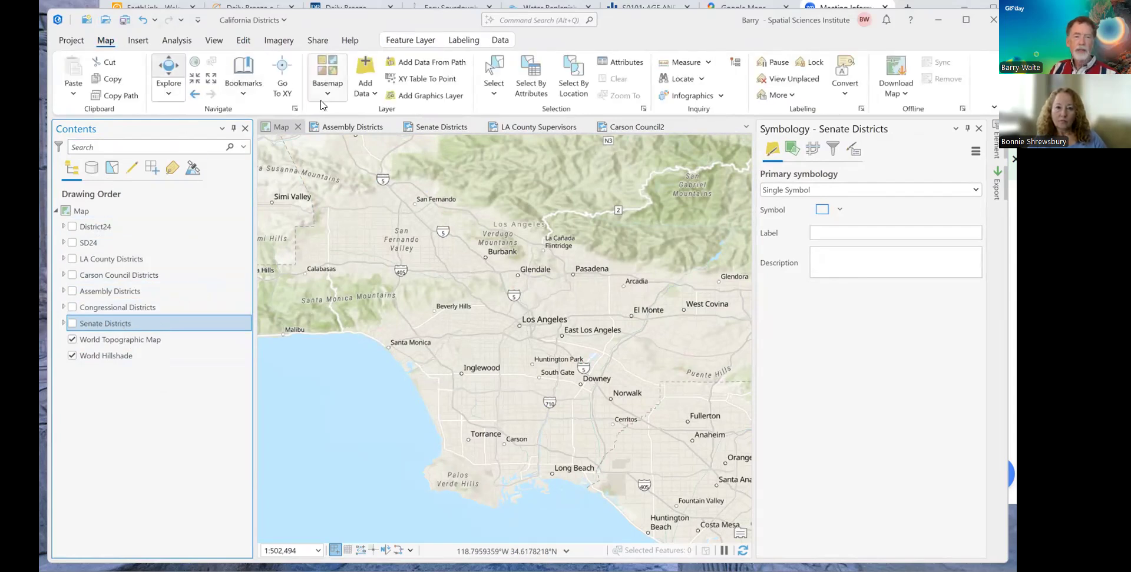
pyautogui.click(337, 76)
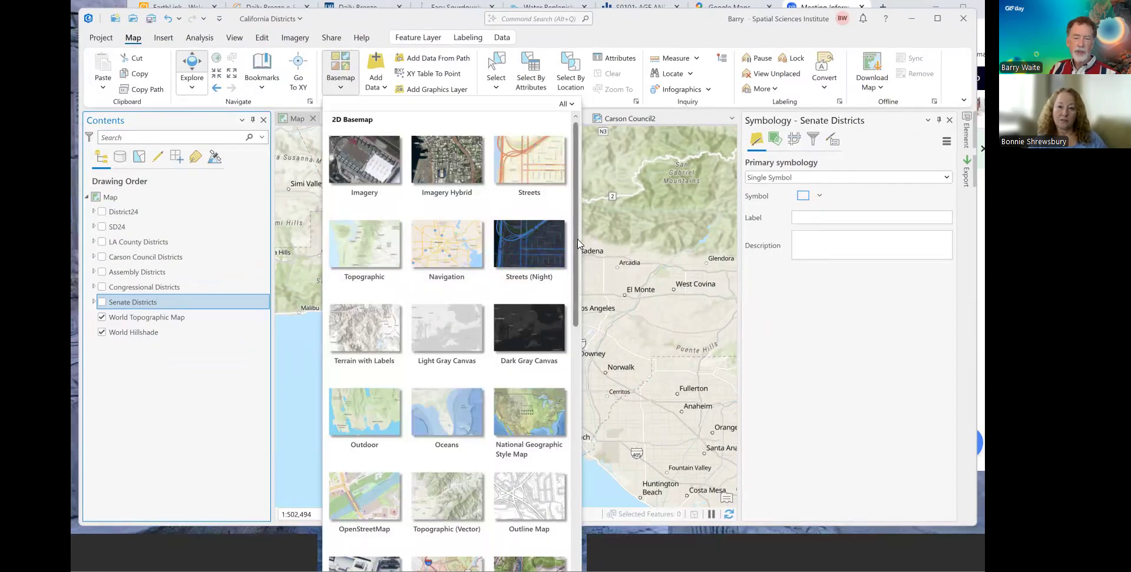
pyautogui.moveTo(577, 243); pyautogui.dragTo(584, 333)
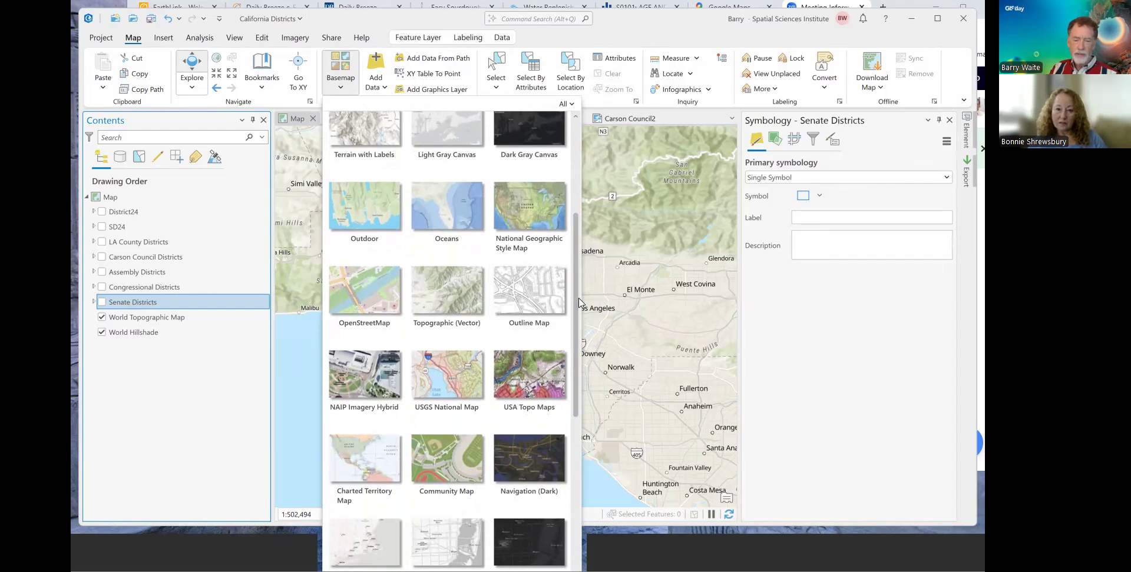
pyautogui.moveTo(578, 309)
pyautogui.mouseDown()
pyautogui.moveTo(595, 396)
pyautogui.moveTo(585, 402)
pyautogui.mouseUp()
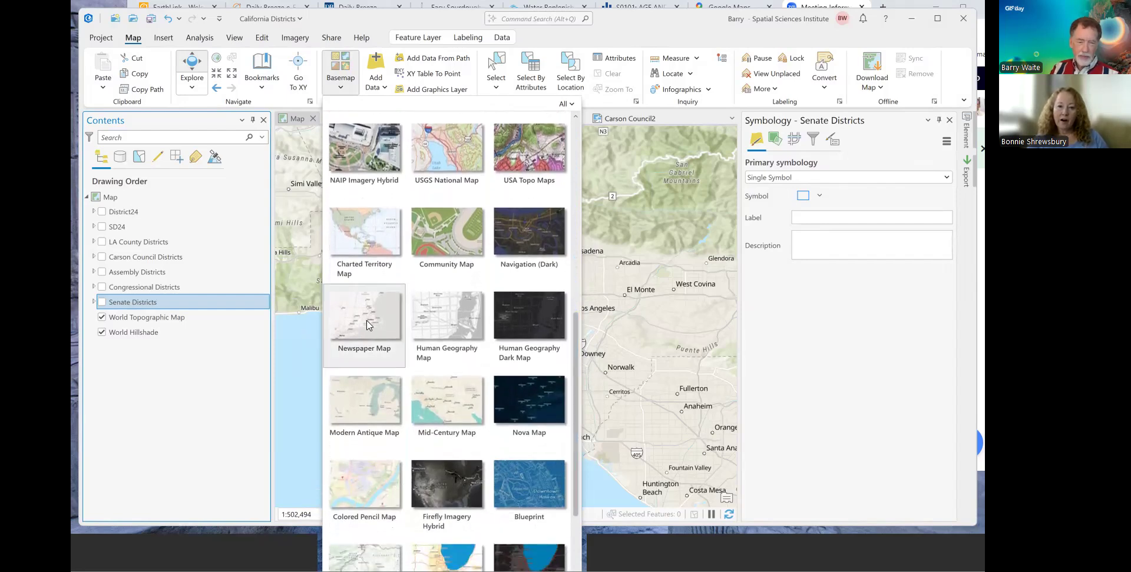
pyautogui.scroll(-2, 418, 386)
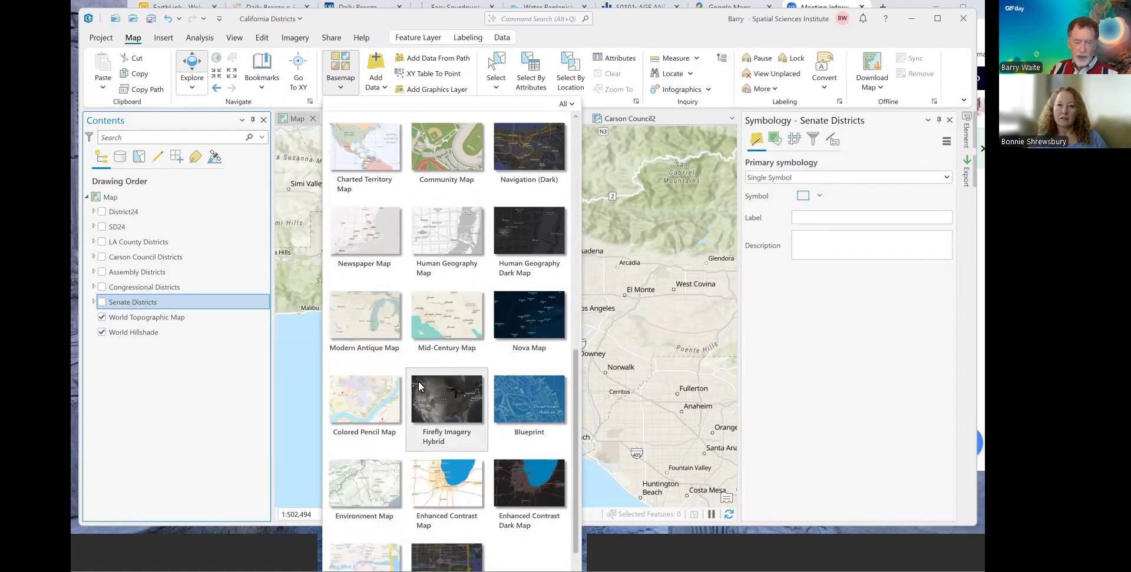
pyautogui.scroll(-1, 420, 387)
pyautogui.scroll(5, 422, 387)
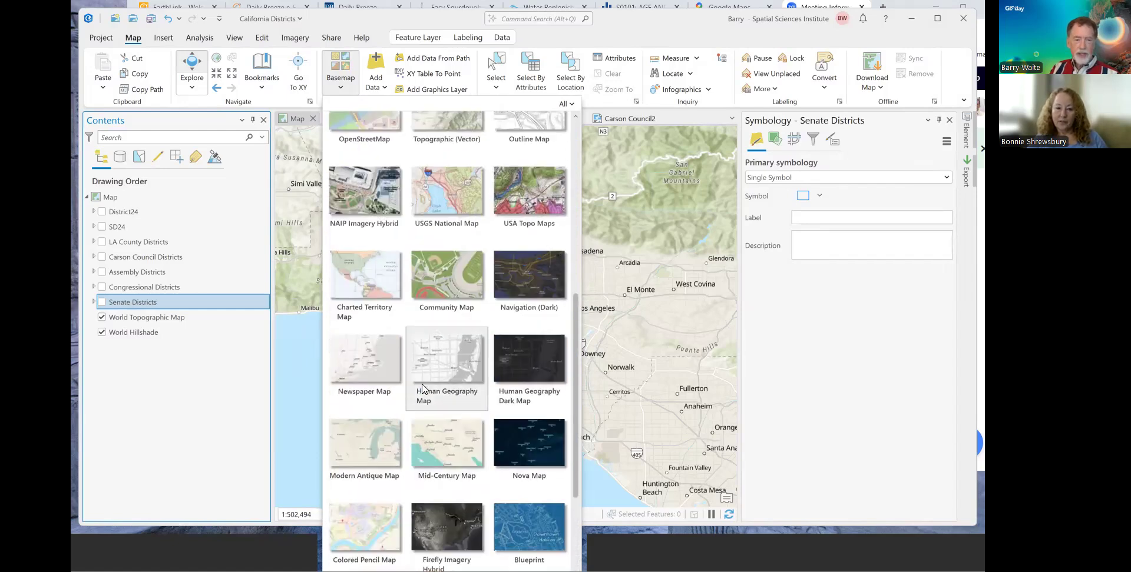
pyautogui.scroll(2, 422, 388)
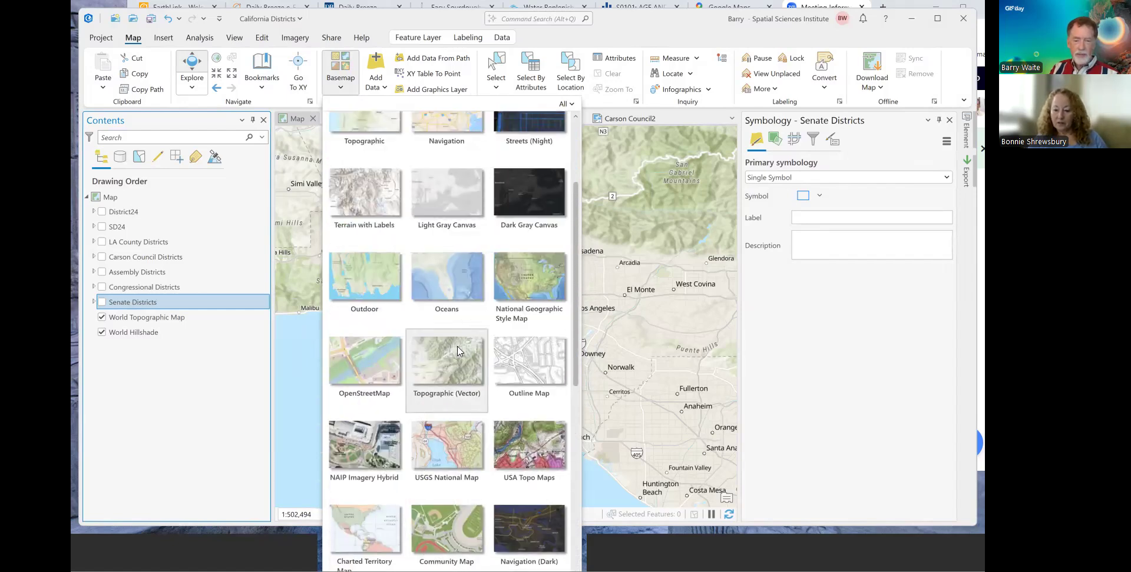
pyautogui.scroll(2, 512, 285)
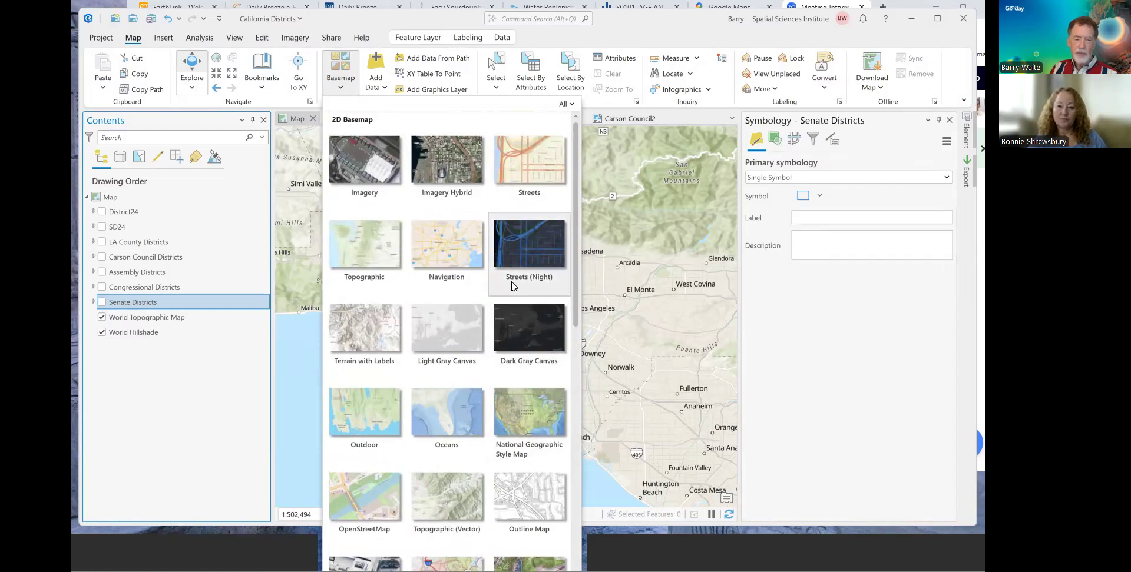
pyautogui.scroll(-3, 510, 285)
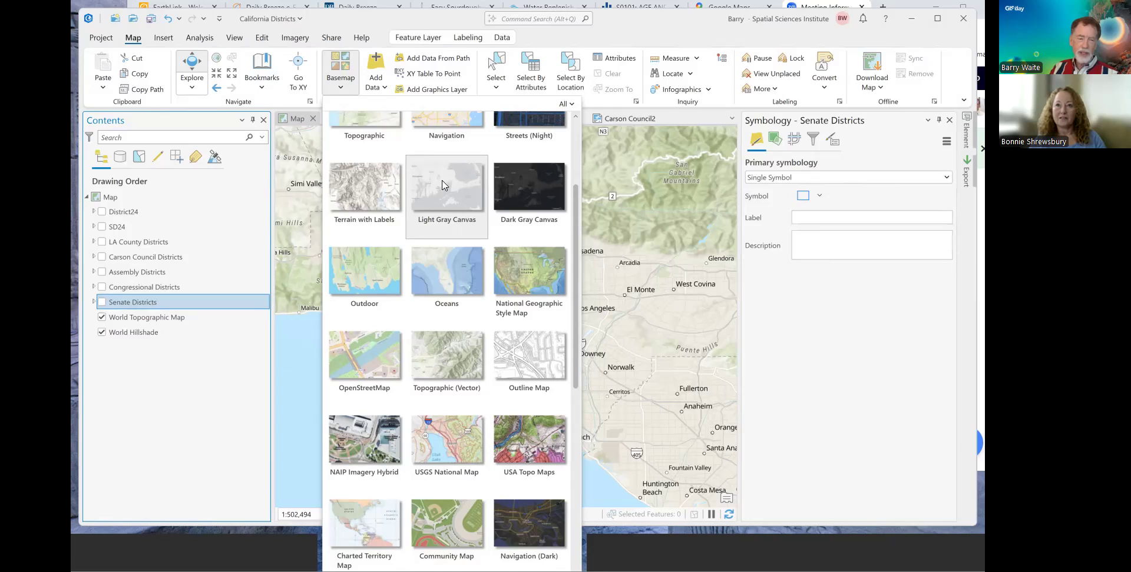
pyautogui.scroll(2, 445, 210)
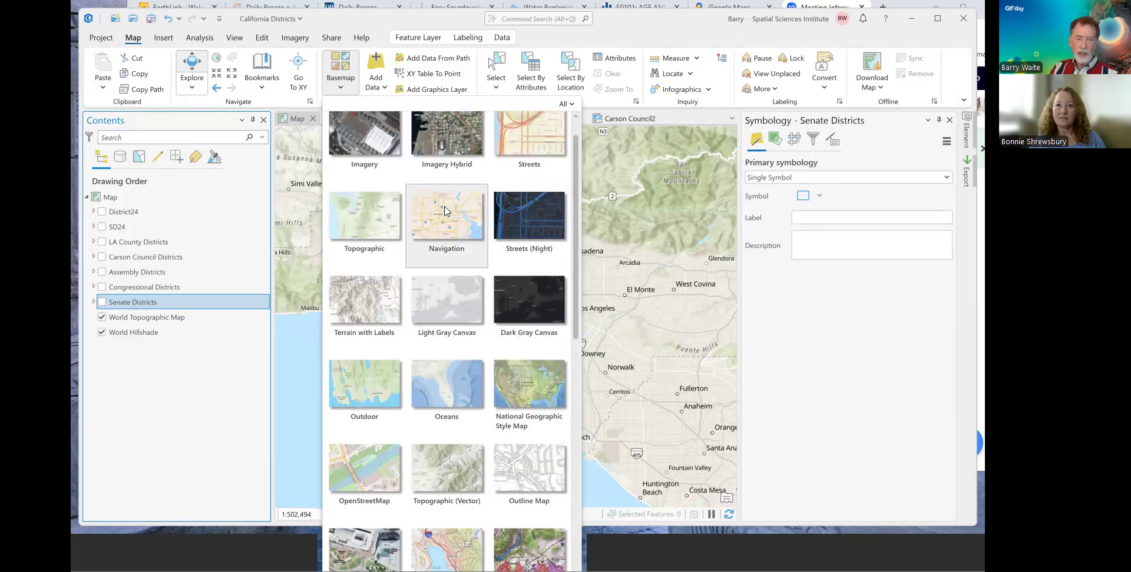
pyautogui.scroll(-1, 444, 257)
pyautogui.click(446, 251)
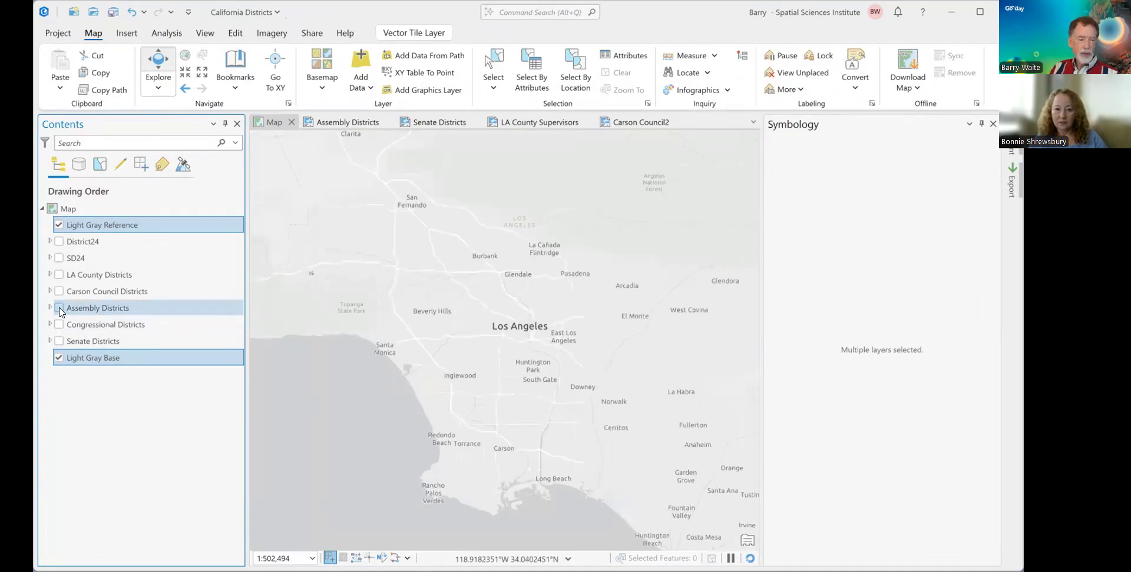
# Show the LA County Districts layer again and change the basemap to Outline Map.
pyautogui.click(59, 275)
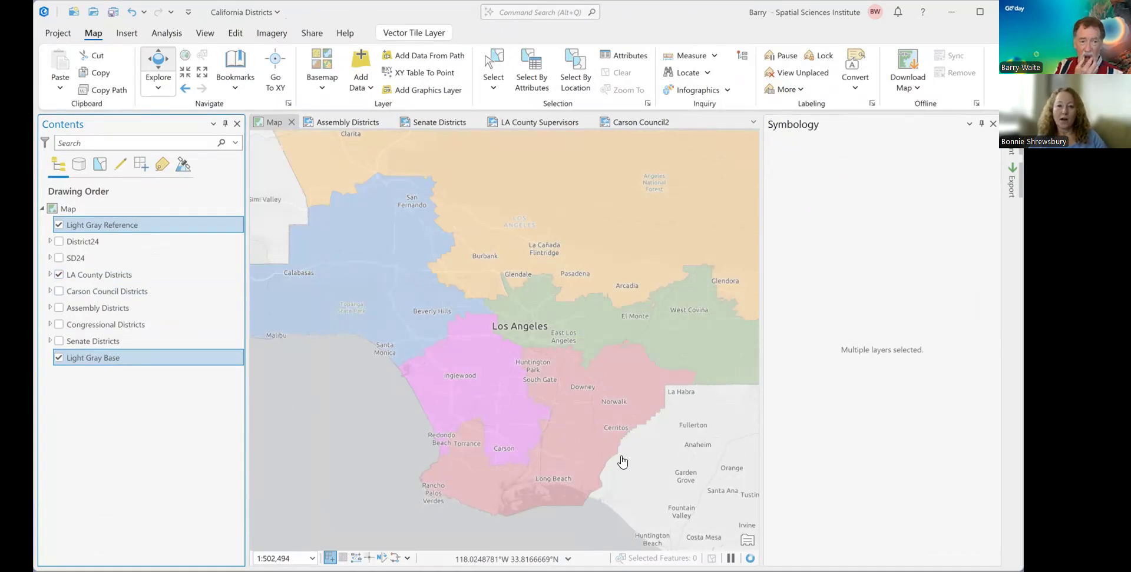
pyautogui.click(322, 70)
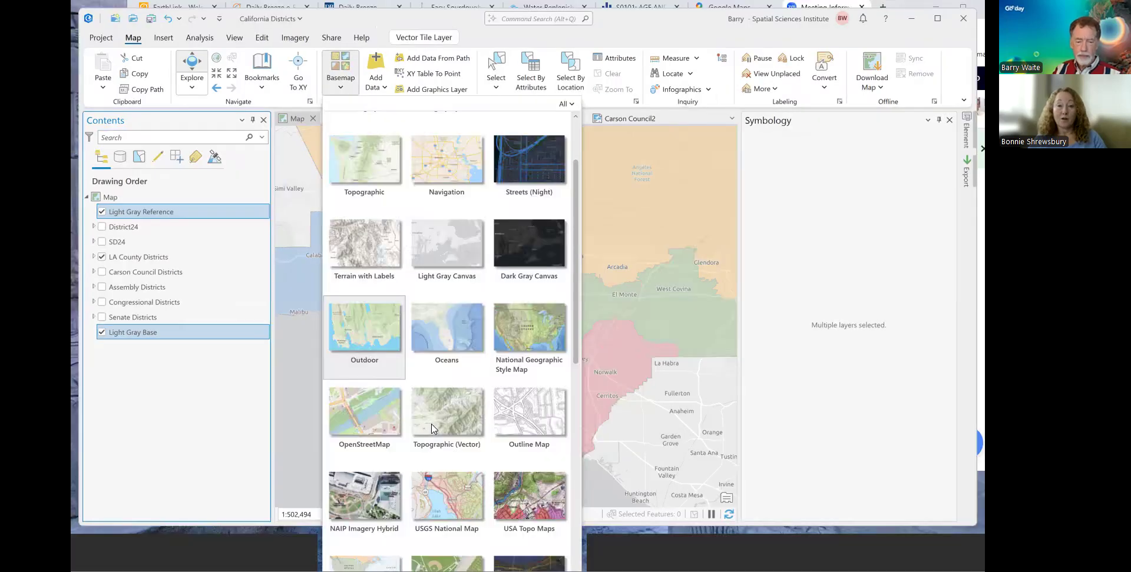
pyautogui.click(542, 401)
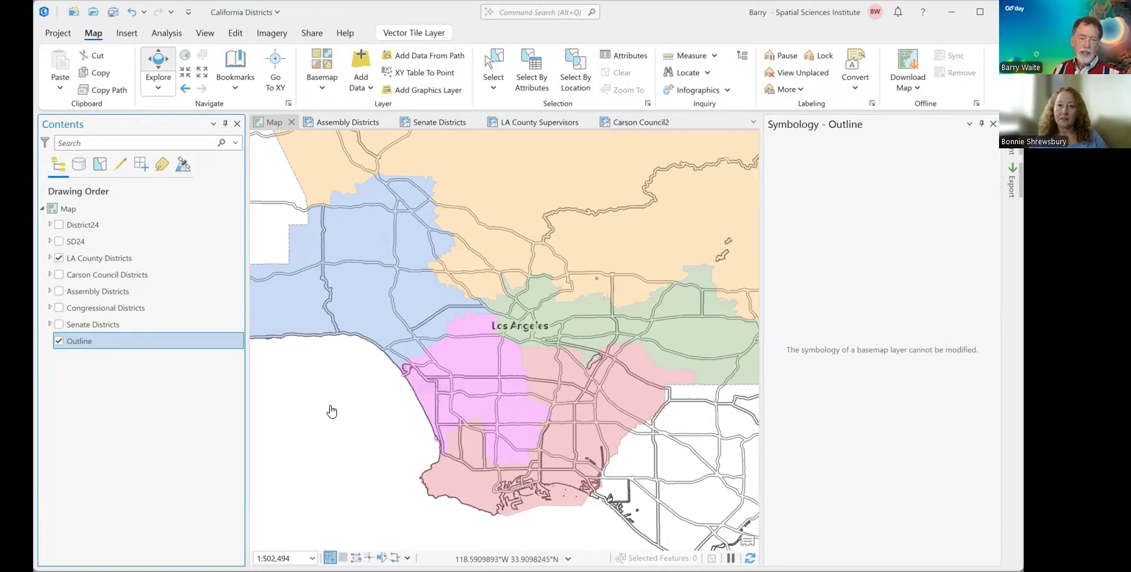
# Change the basemap back to Topographic.
pyautogui.click(329, 122)
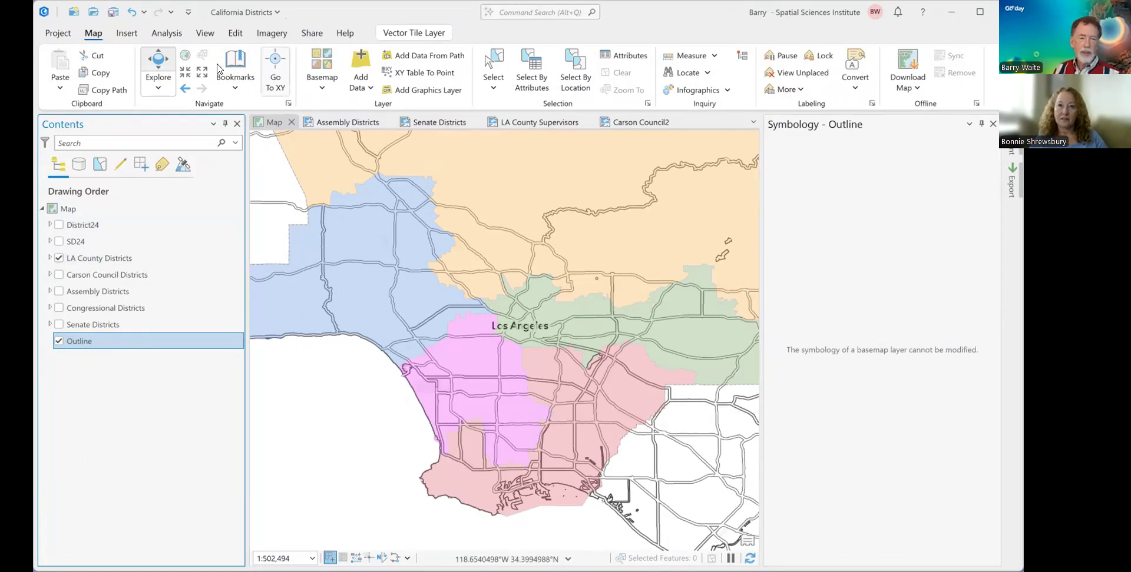
pyautogui.click(322, 71)
pyautogui.click(356, 175)
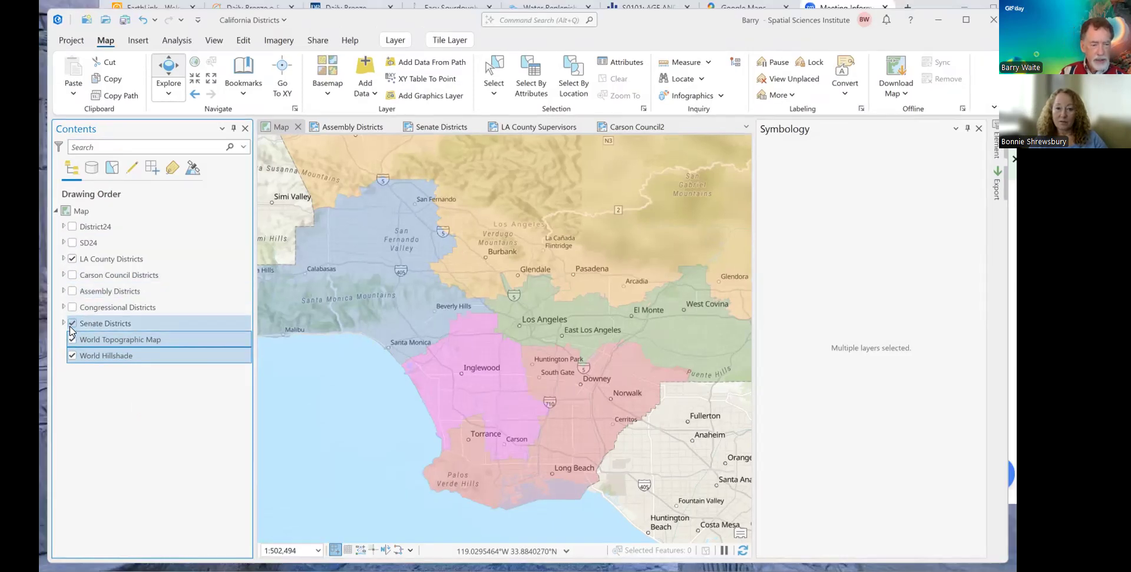
# Show the Senate Districts layer in place of LA County Districts, select it and close the Symbology pane.
pyautogui.click(71, 259)
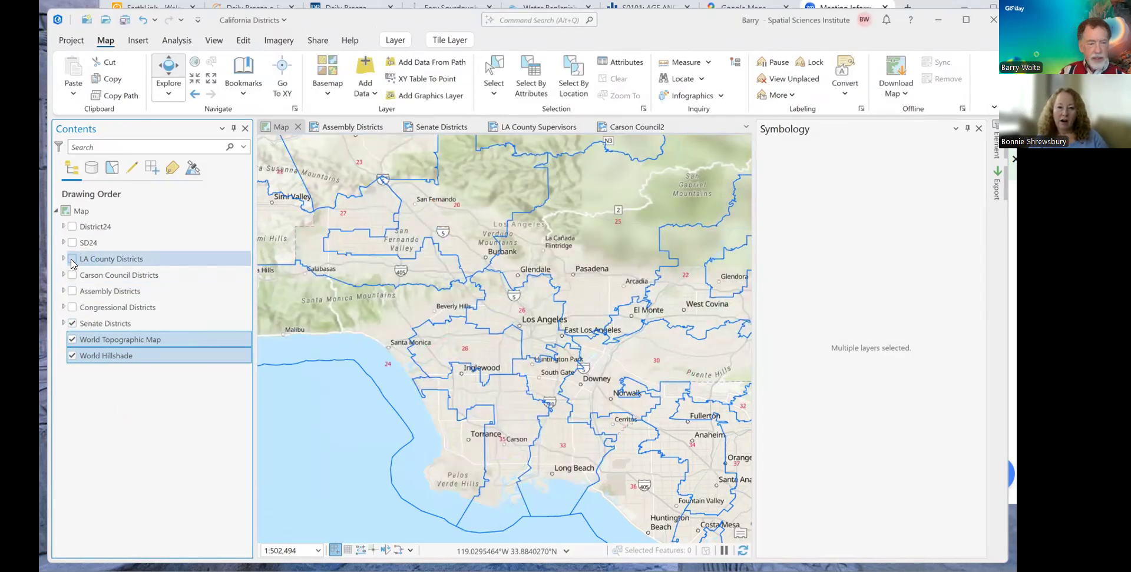
pyautogui.click(125, 323)
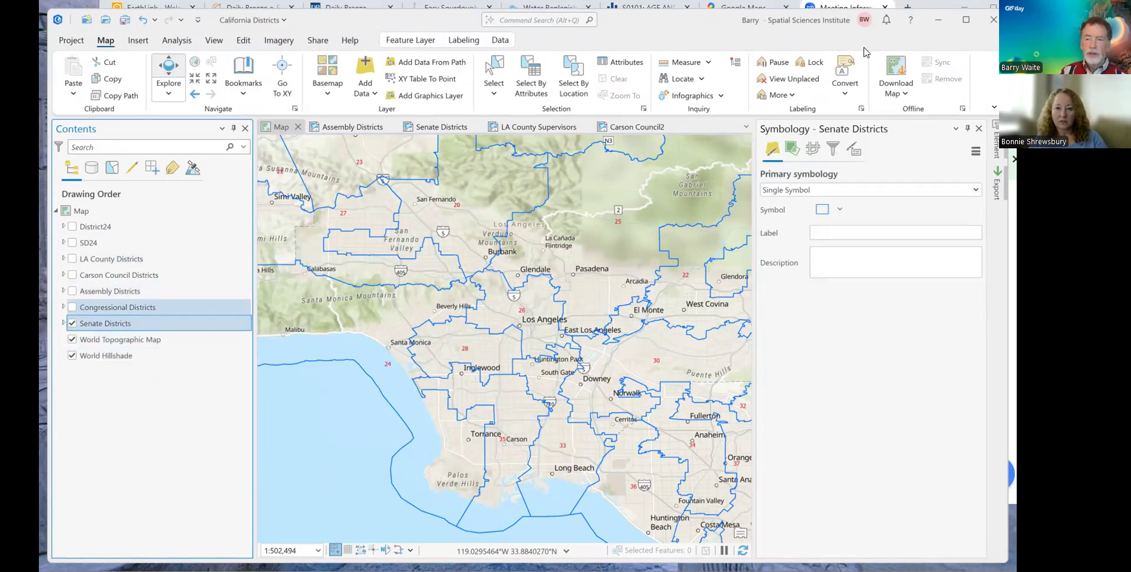
pyautogui.click(979, 128)
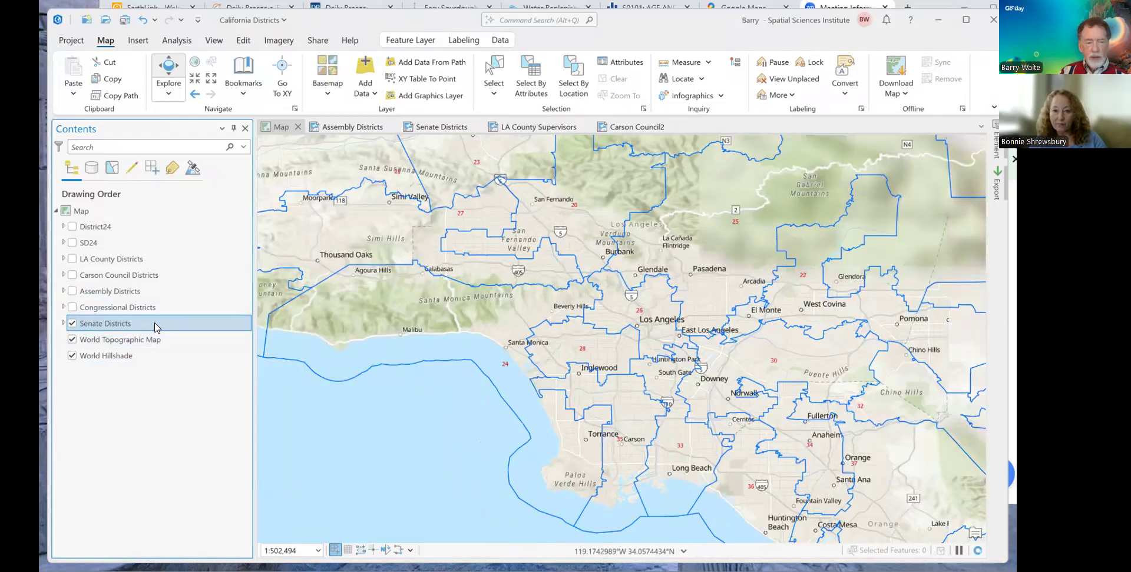
# Open the labeling properties of Senate Districts and examine the label expression's functions, languages and fields.
pyautogui.rightClick(148, 323)
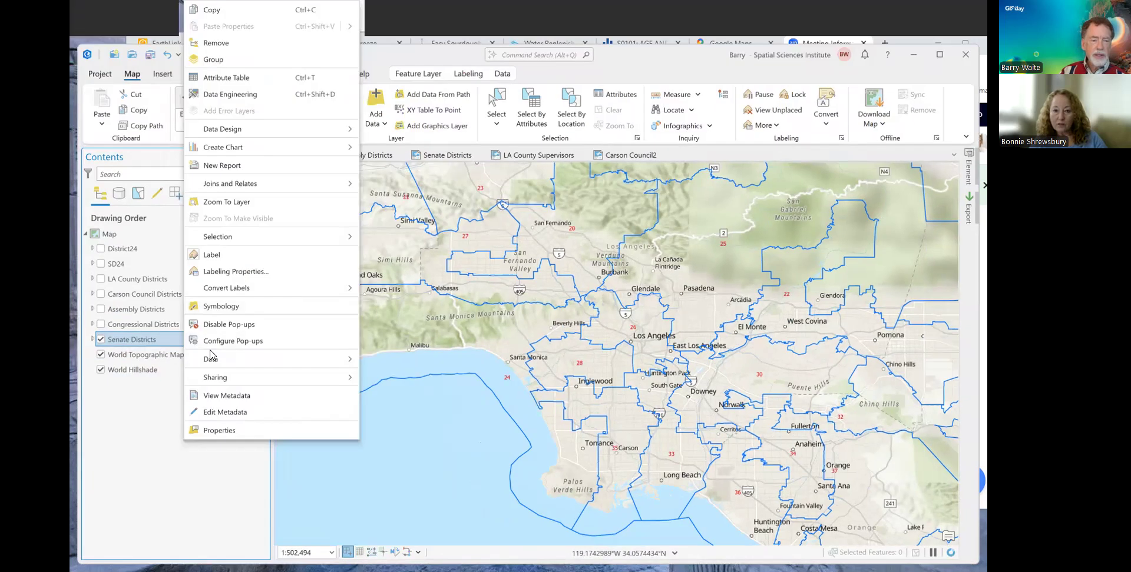
pyautogui.click(242, 270)
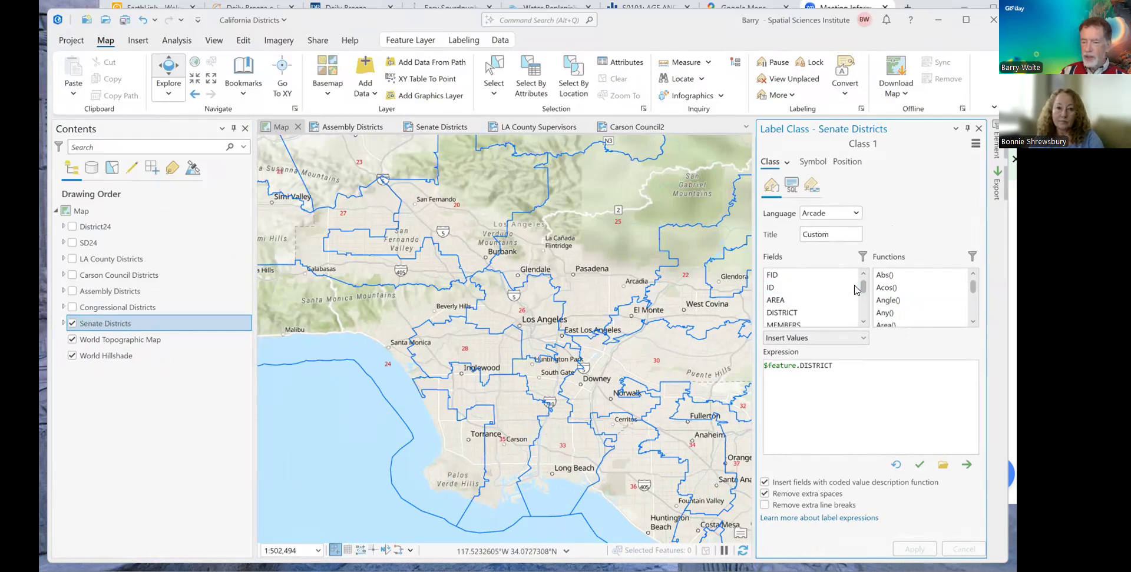
pyautogui.scroll(-8, 907, 286)
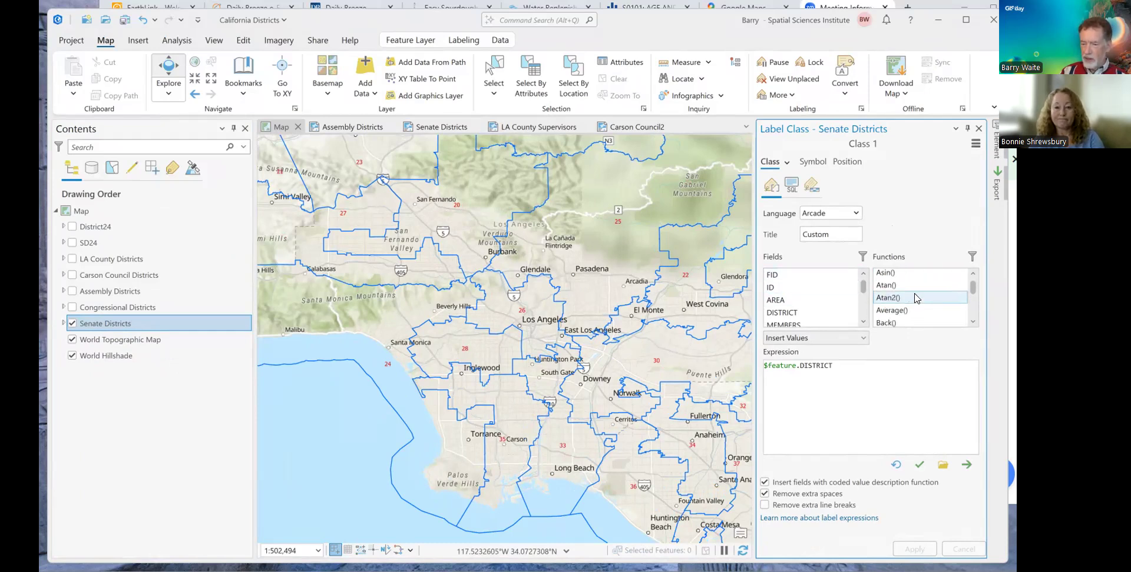
pyautogui.scroll(-6, 916, 298)
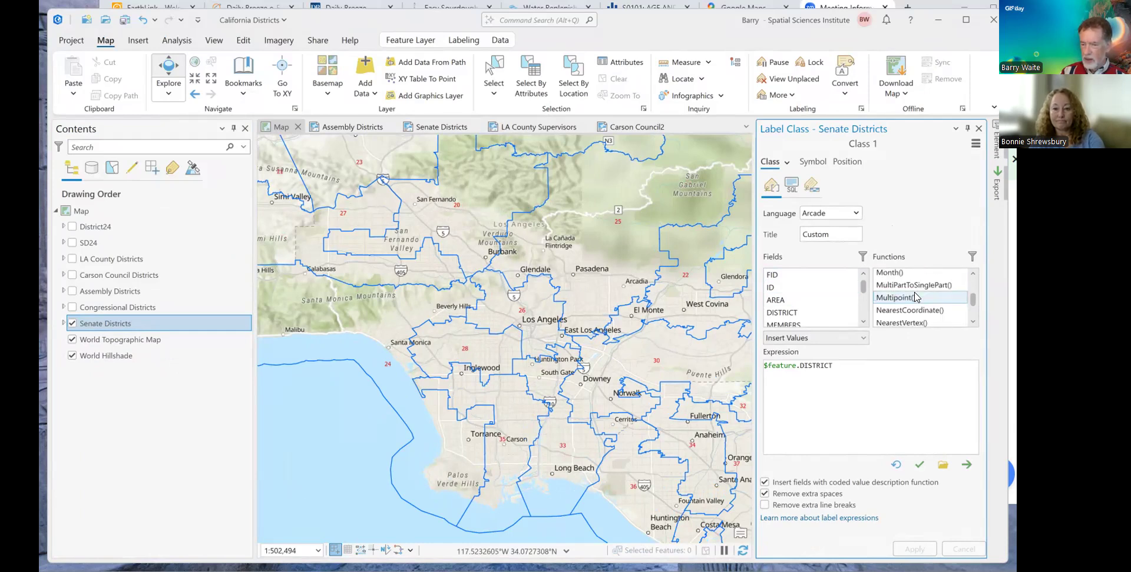
pyautogui.scroll(14, 917, 296)
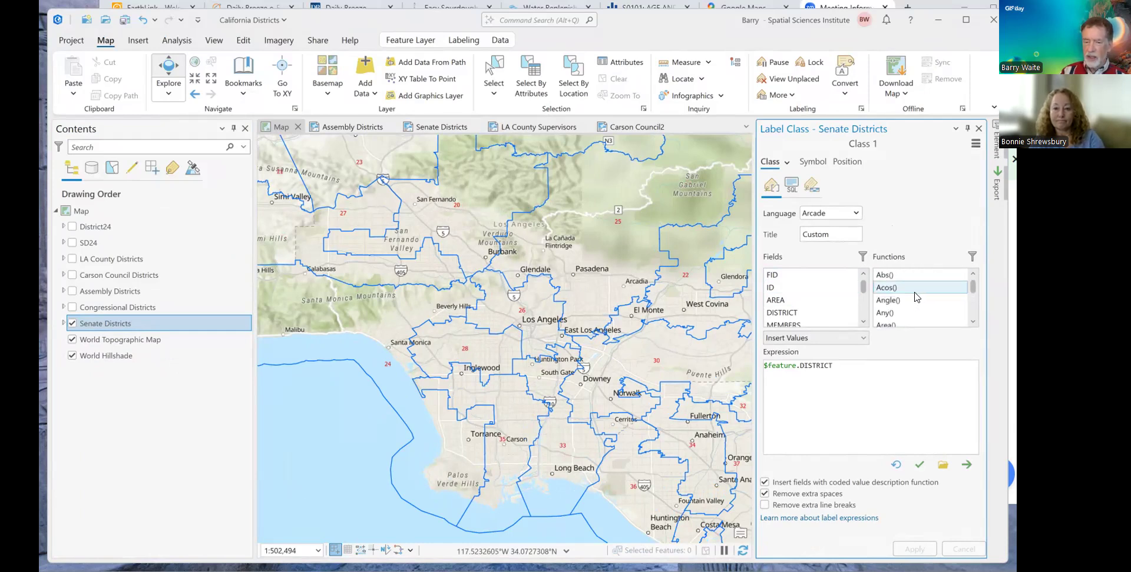
pyautogui.click(856, 213)
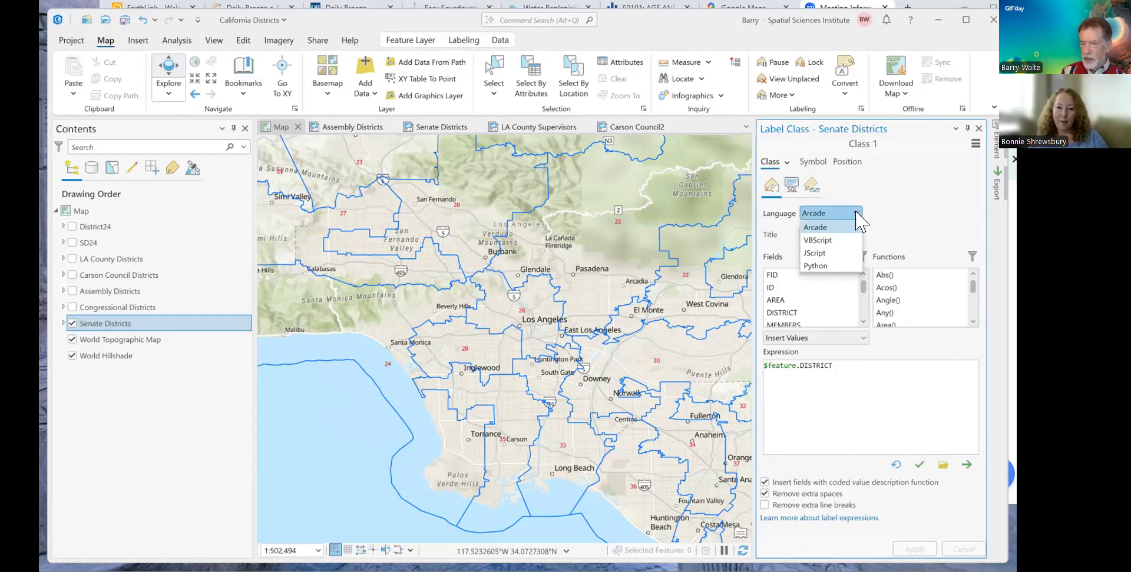
pyautogui.click(856, 213)
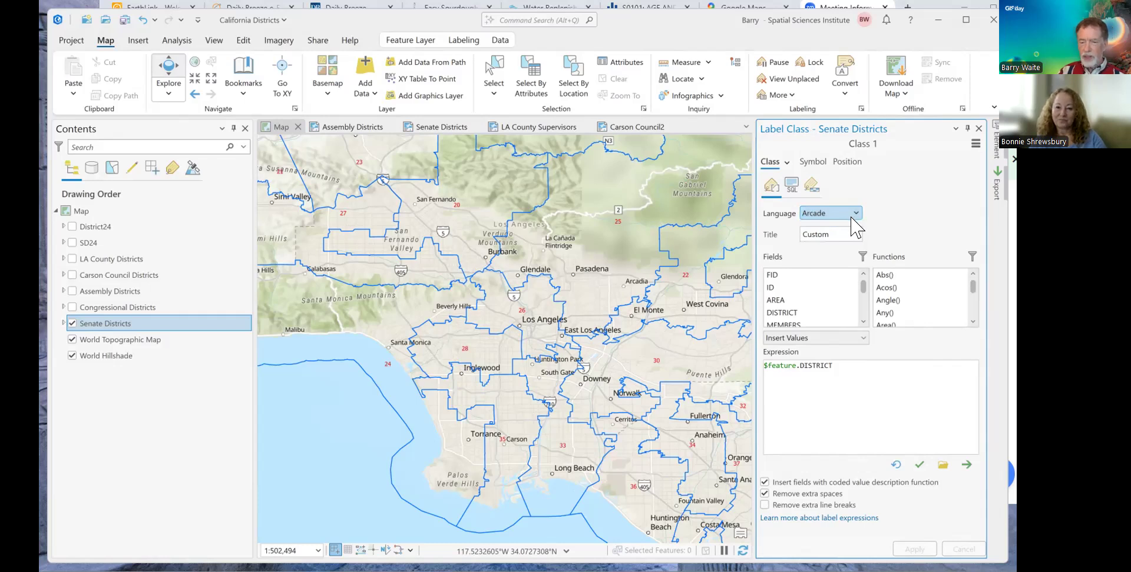
pyautogui.moveTo(864, 287); pyautogui.dragTo(864, 291)
pyautogui.scroll(-1, 864, 291)
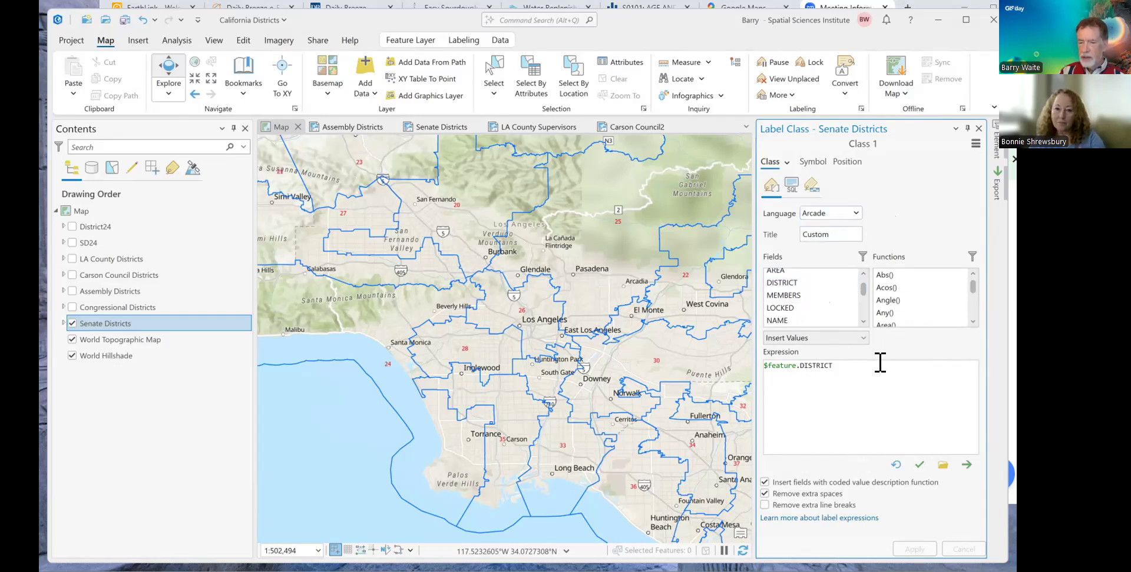
# Set the text size of the Senate Districts labels to 16 pt and apply it.
pyautogui.click(812, 165)
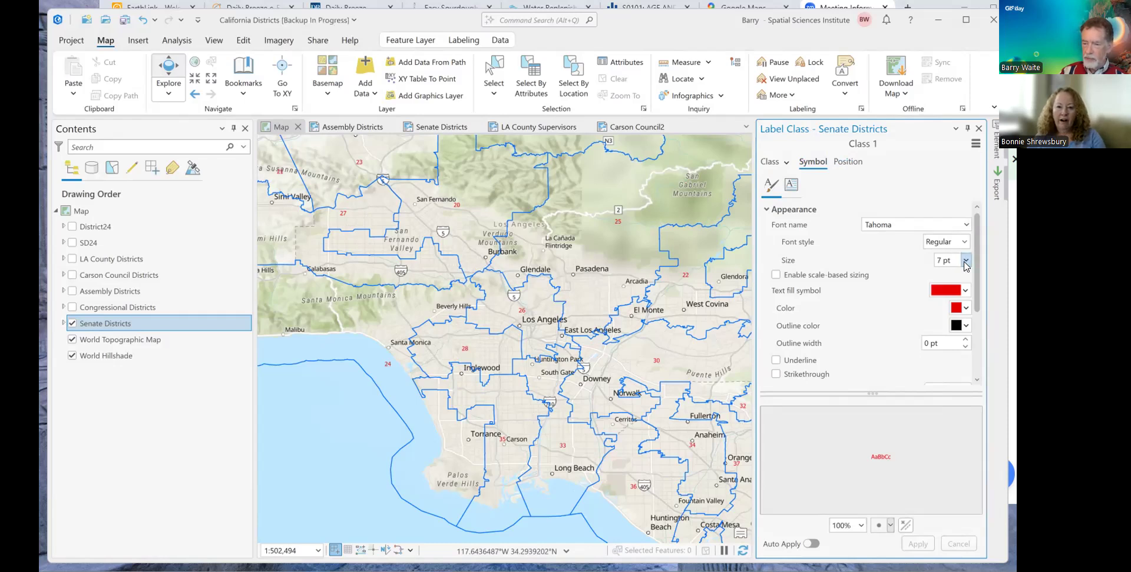
pyautogui.click(966, 265)
pyautogui.click(945, 393)
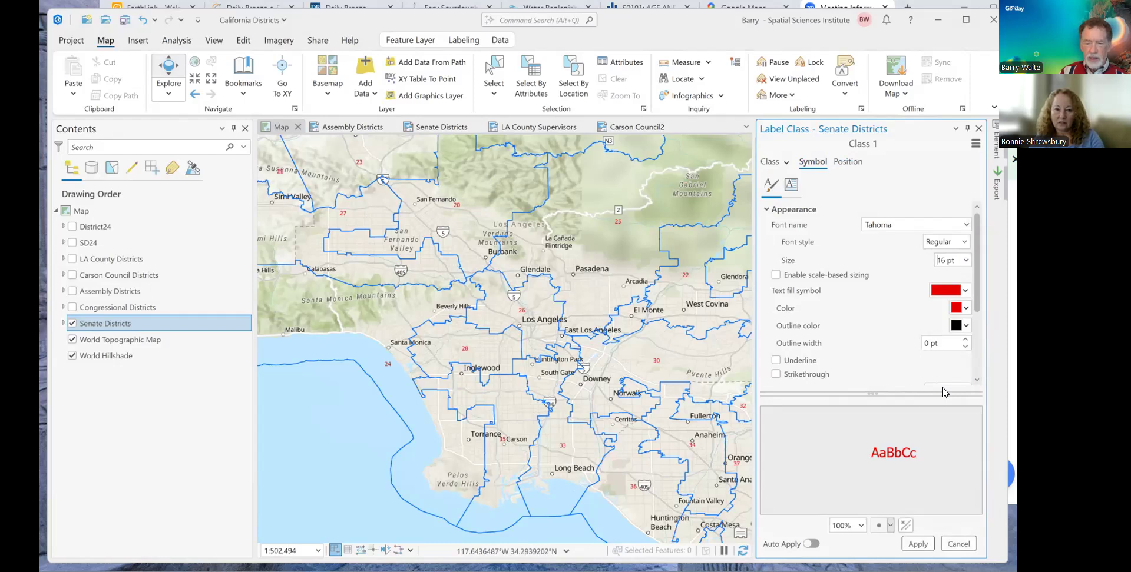
pyautogui.click(917, 544)
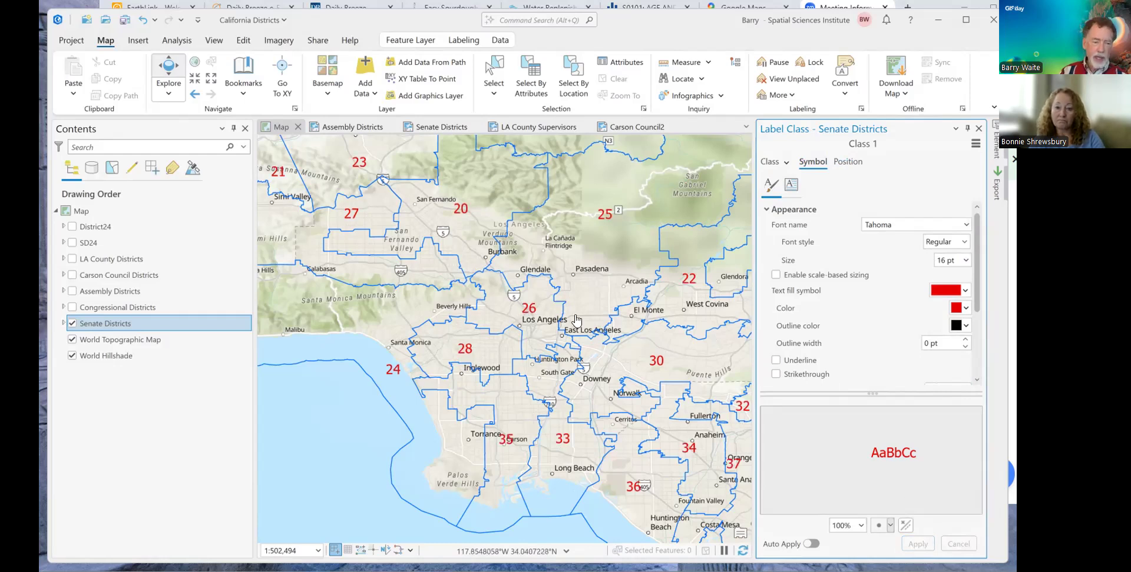
# Zoom the map to the full extent of the Senate Districts layer.
pyautogui.click(123, 327)
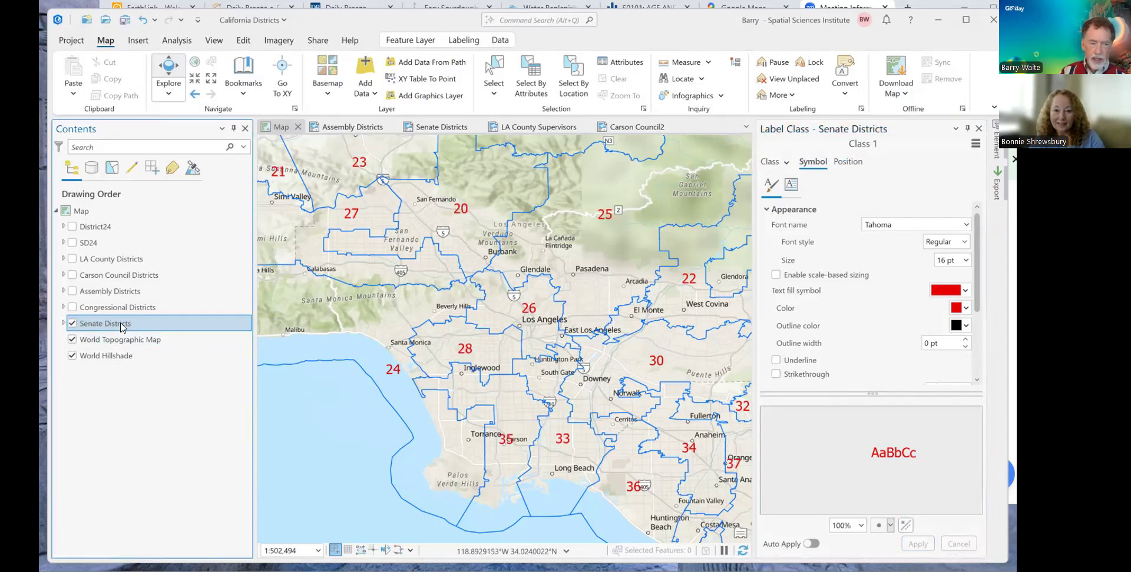
pyautogui.rightClick(123, 328)
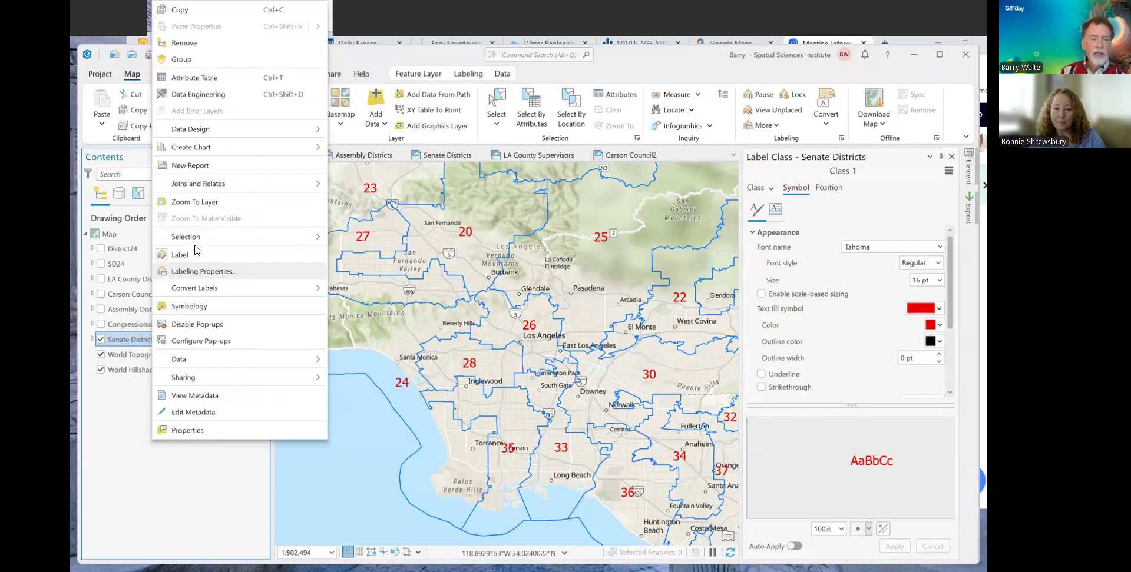
pyautogui.click(207, 202)
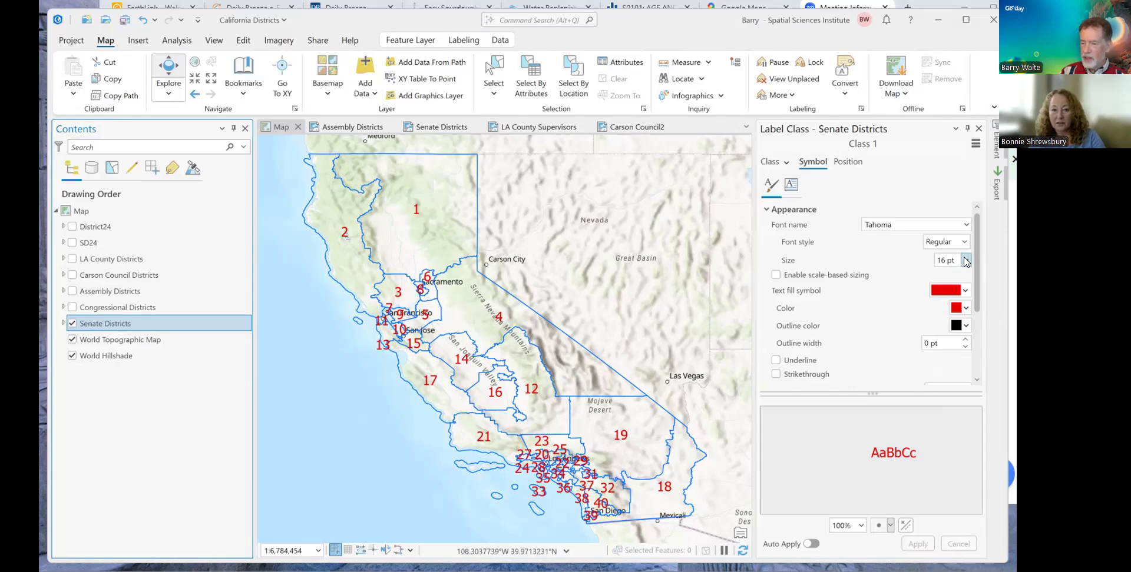
# Examine the enlarged district labels around the San Francisco Bay Area and return to the statewide view.
pyautogui.click(966, 260)
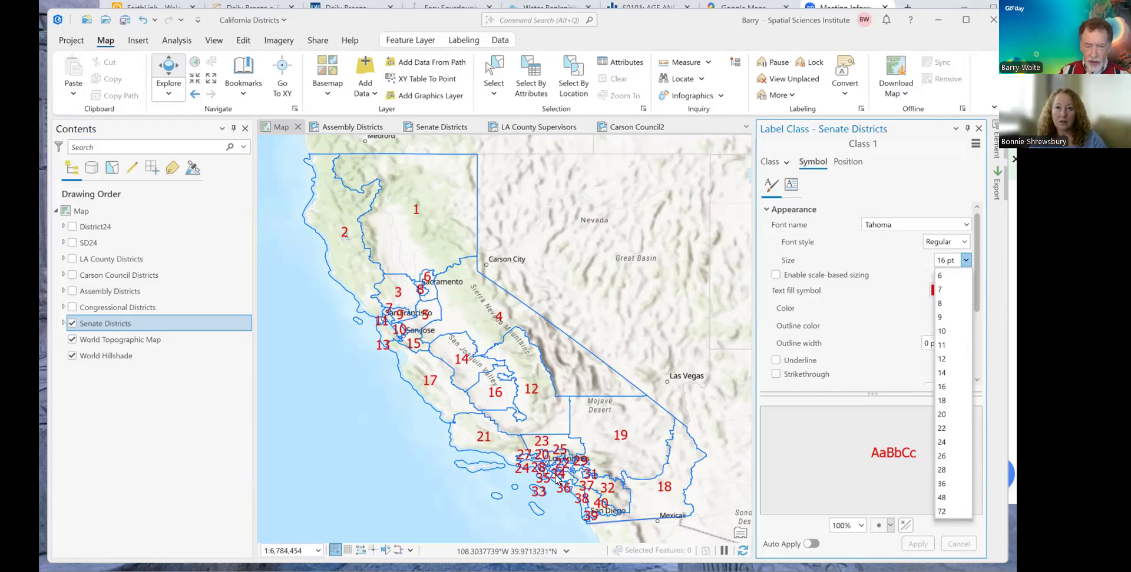
pyautogui.scroll(3, 390, 337)
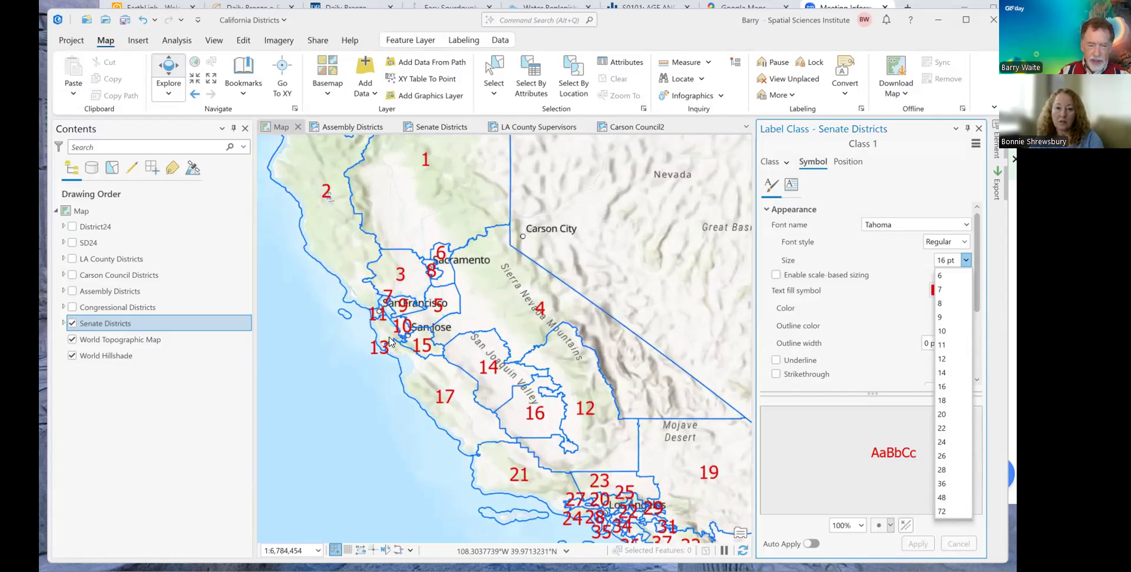
pyautogui.scroll(3, 342, 293)
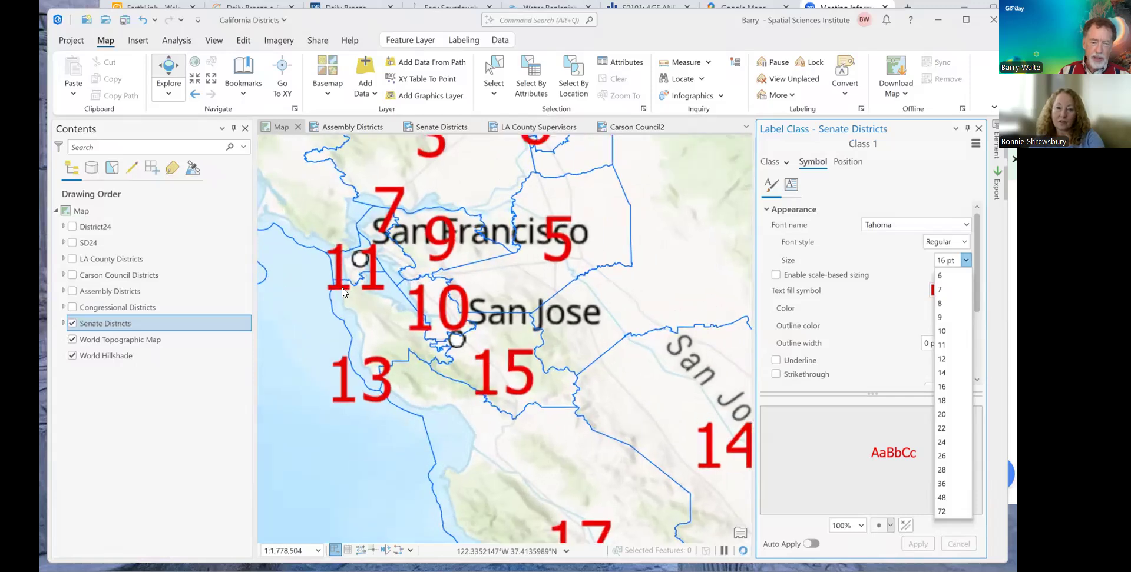
pyautogui.click(366, 264)
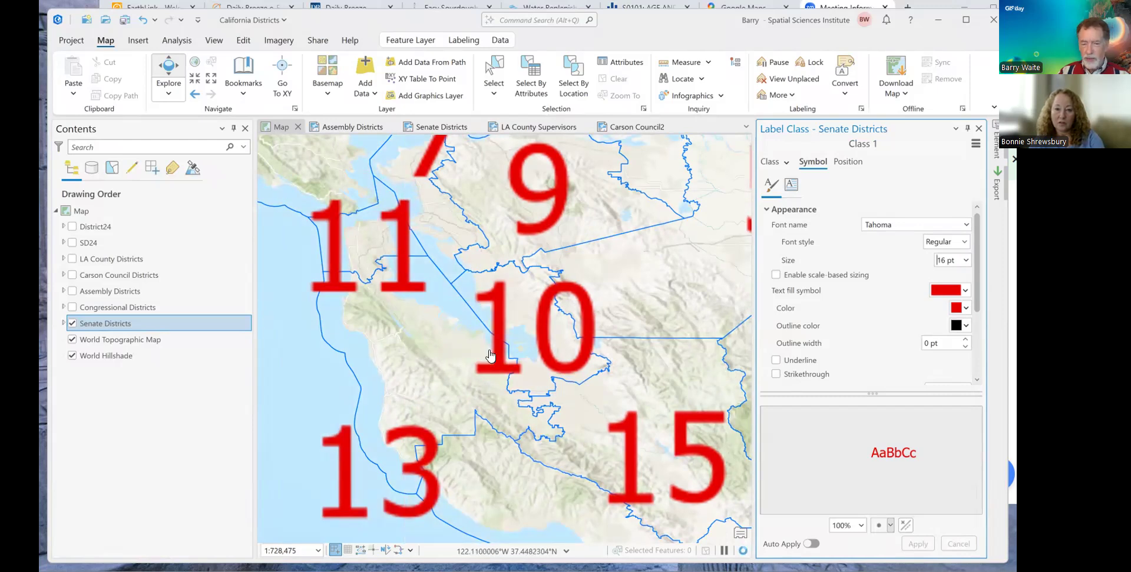
pyautogui.scroll(-3, 490, 355)
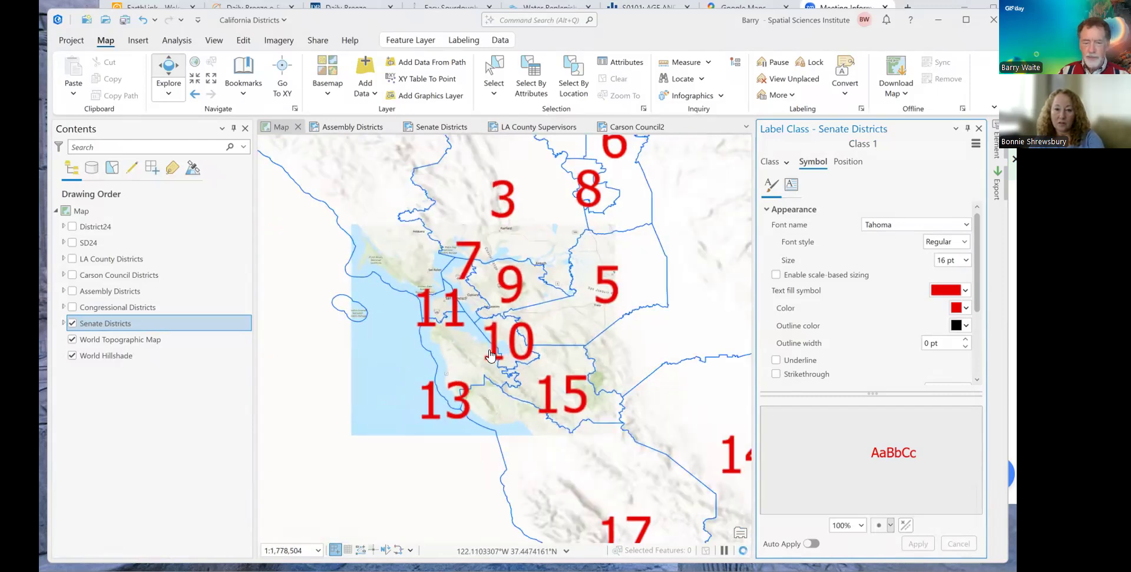
pyautogui.scroll(-4, 495, 359)
pyautogui.moveTo(573, 384); pyautogui.dragTo(498, 367)
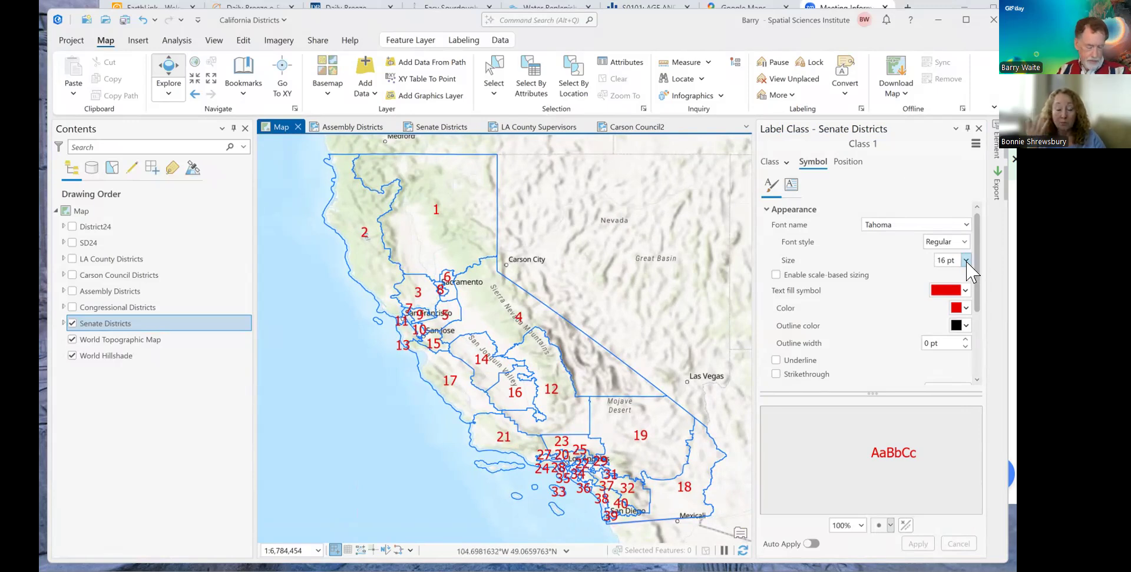
# Set the text size of the Senate Districts labels to 7 pt and apply it.
pyautogui.click(966, 261)
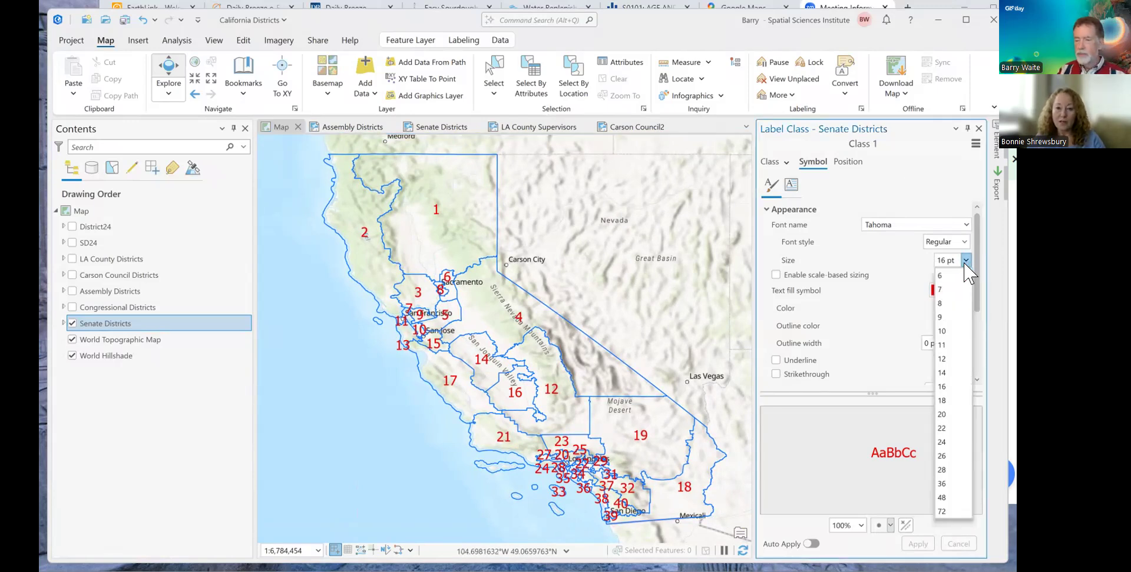
pyautogui.click(942, 294)
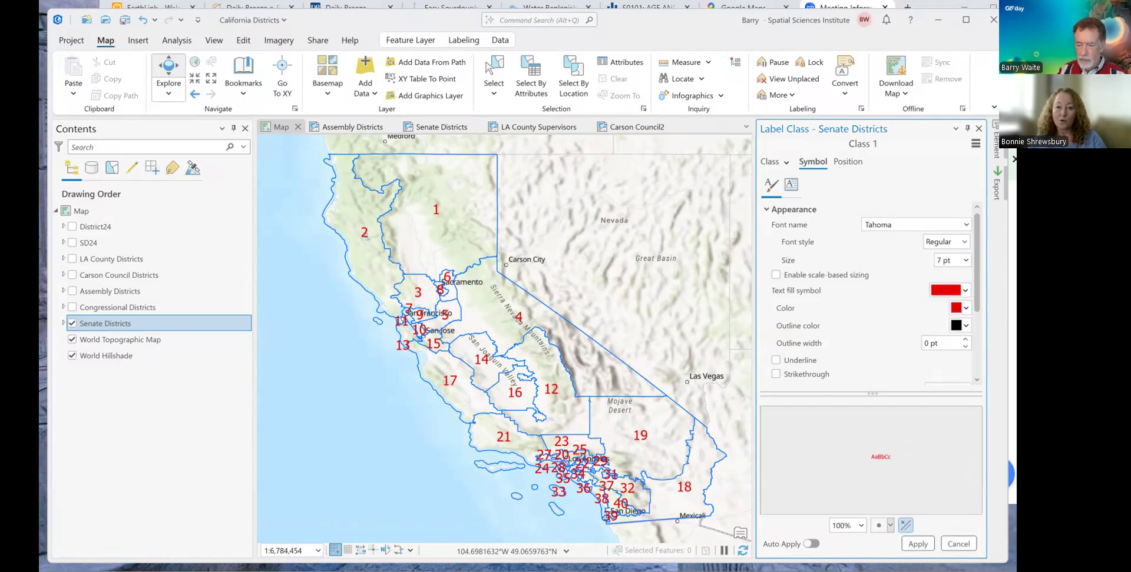
pyautogui.click(916, 545)
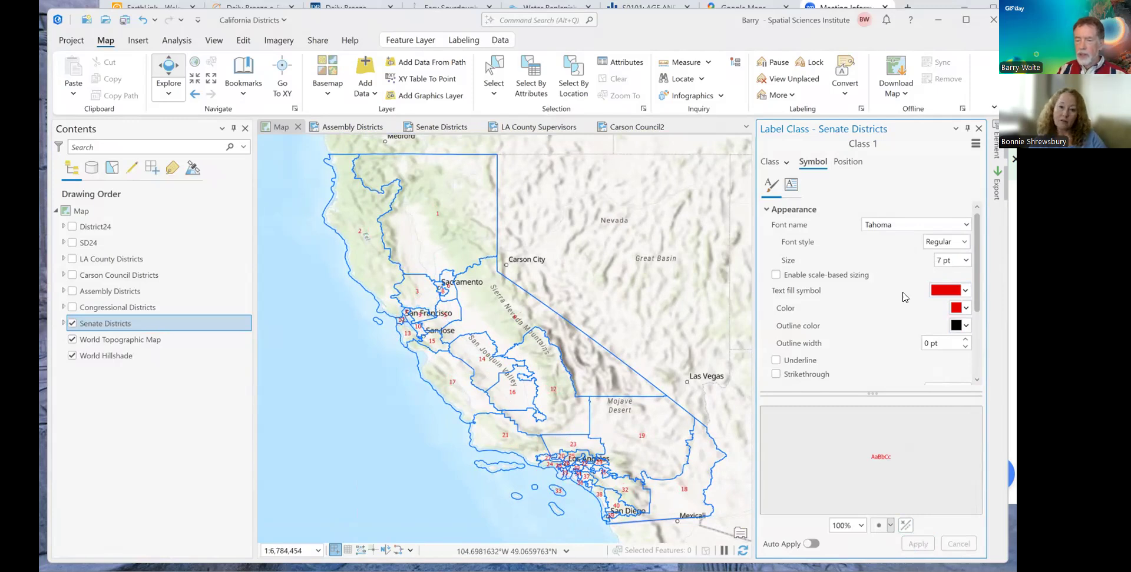
# Choose the white polygon symbol as the halo for the Senate Districts labels and close the label settings without applying it.
pyautogui.scroll(-3, 904, 297)
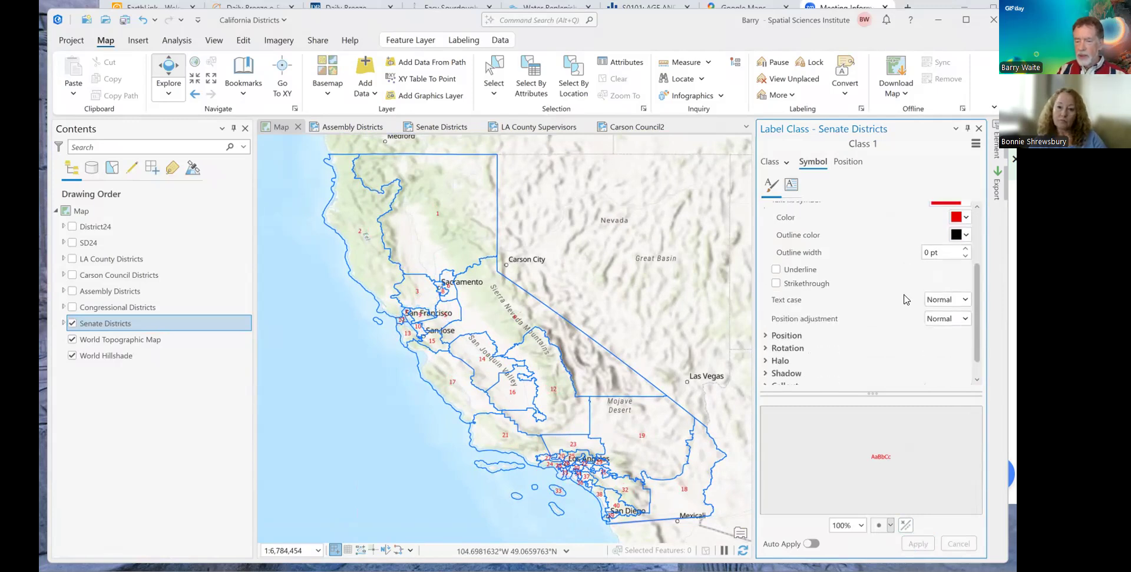
pyautogui.click(765, 362)
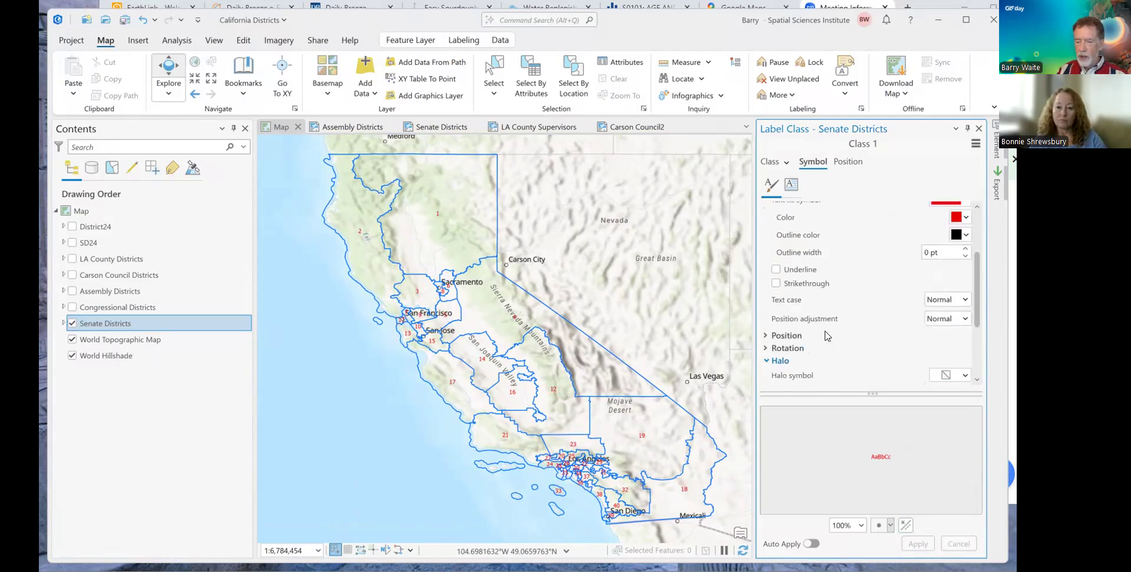
pyautogui.scroll(-2, 875, 321)
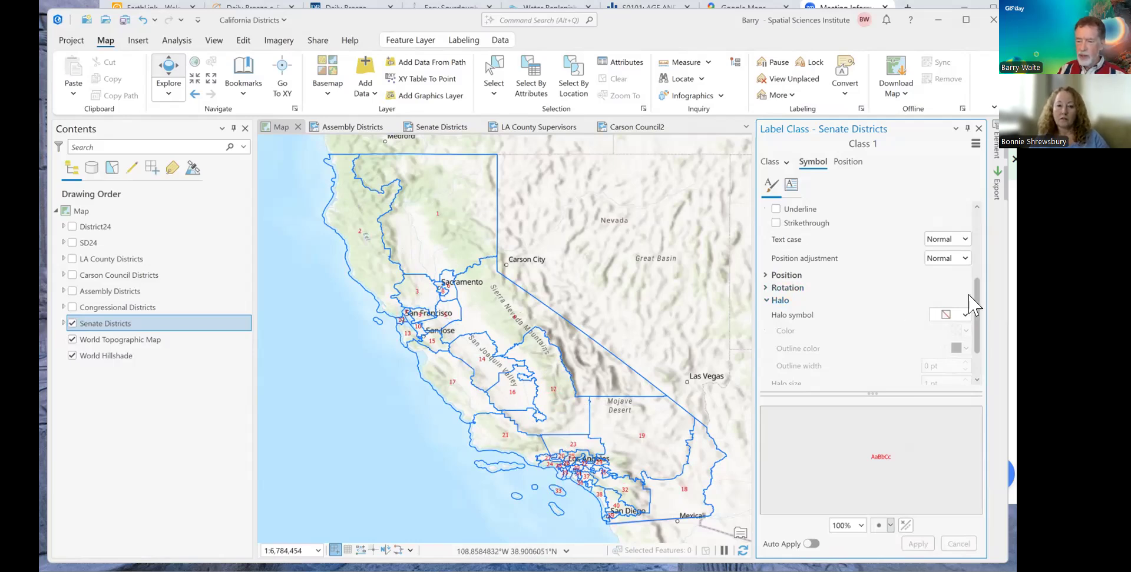
pyautogui.click(963, 318)
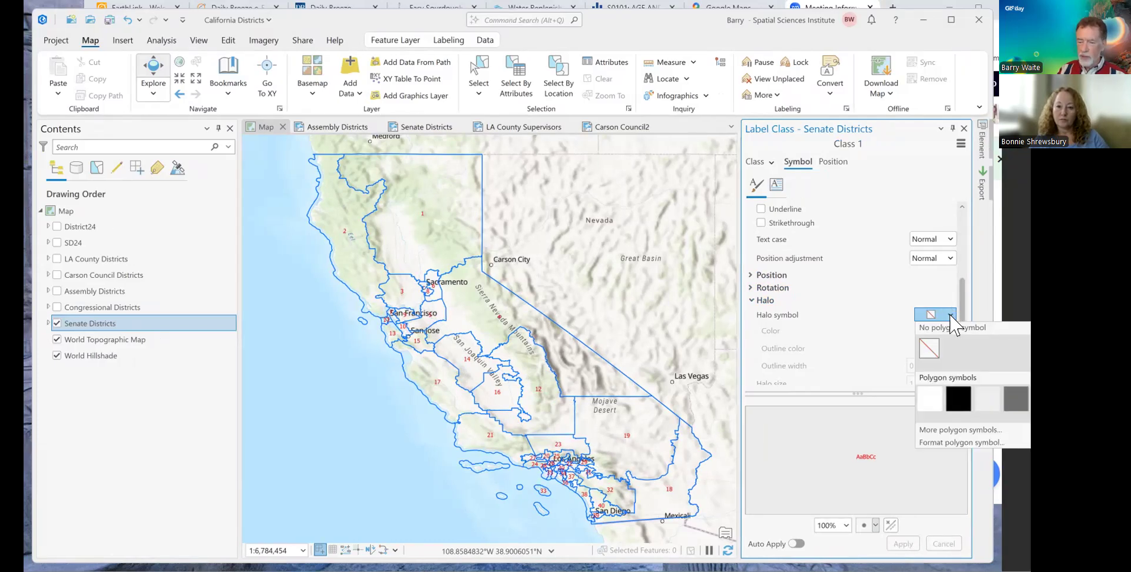
pyautogui.click(928, 400)
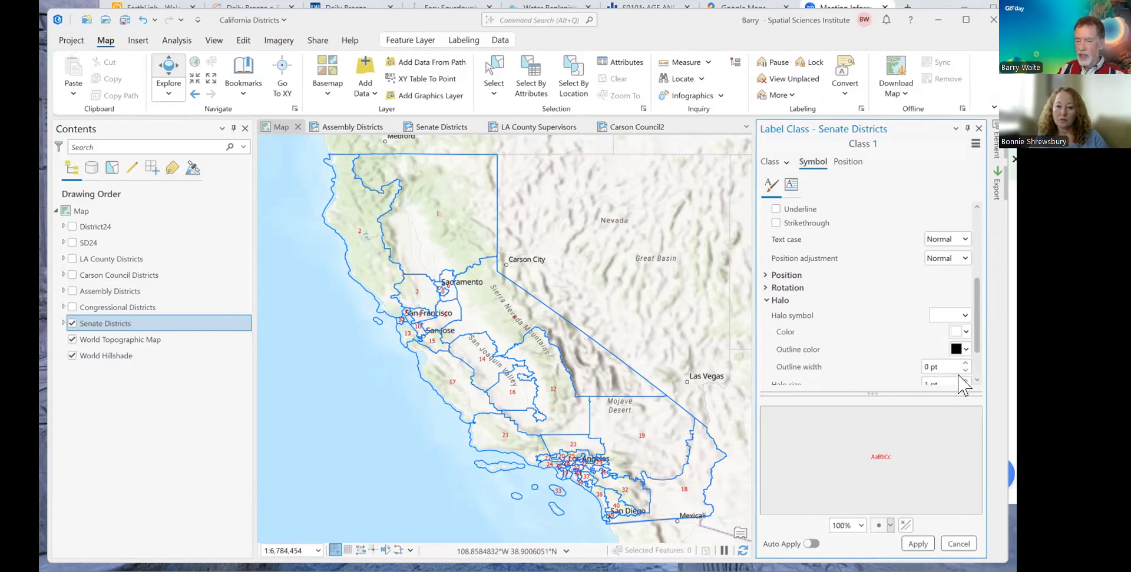
pyautogui.scroll(-2, 960, 383)
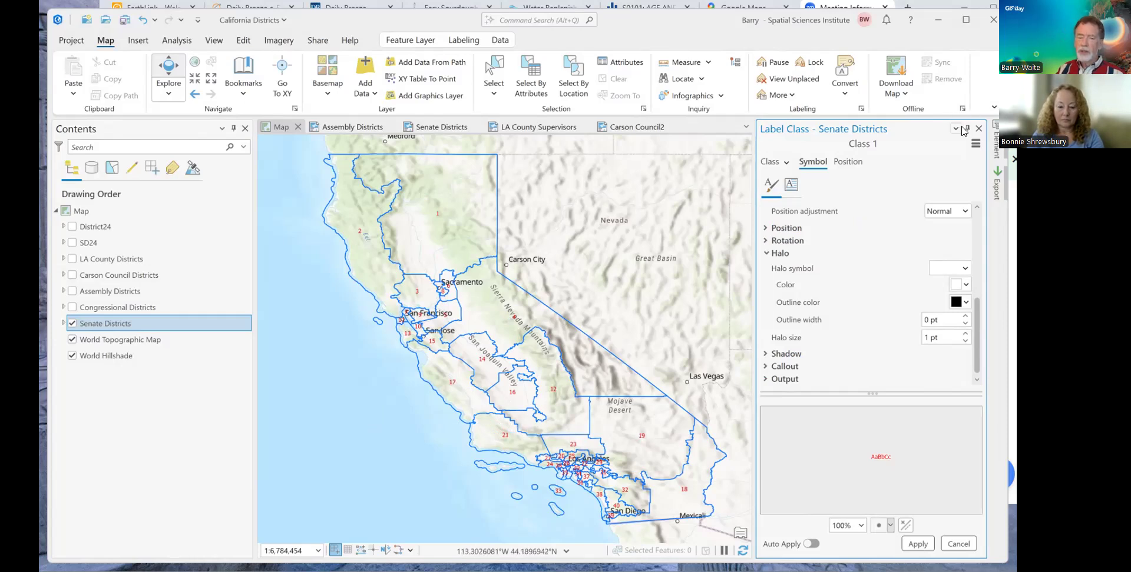
pyautogui.click(979, 128)
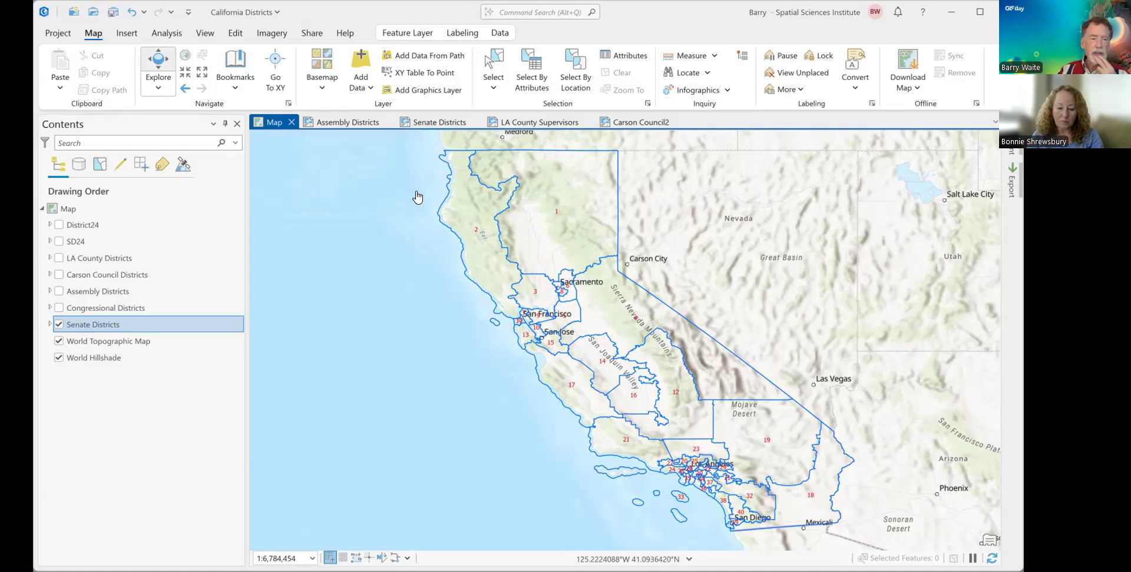
# Create a new layout with the ANSI Portrait Letter page size, 8.5" x 11".
pyautogui.click(127, 34)
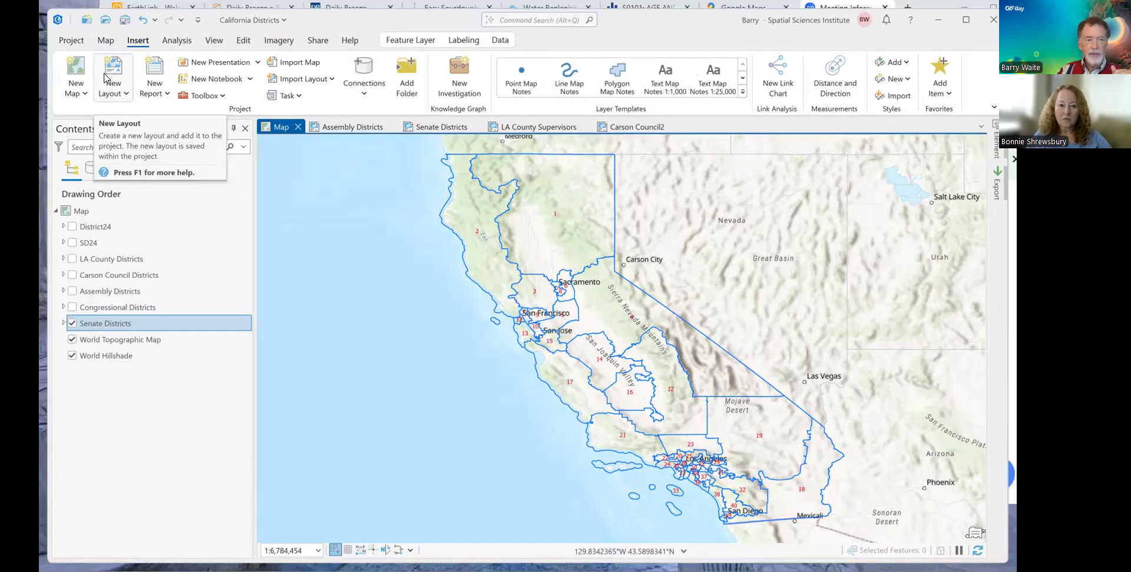
pyautogui.click(93, 72)
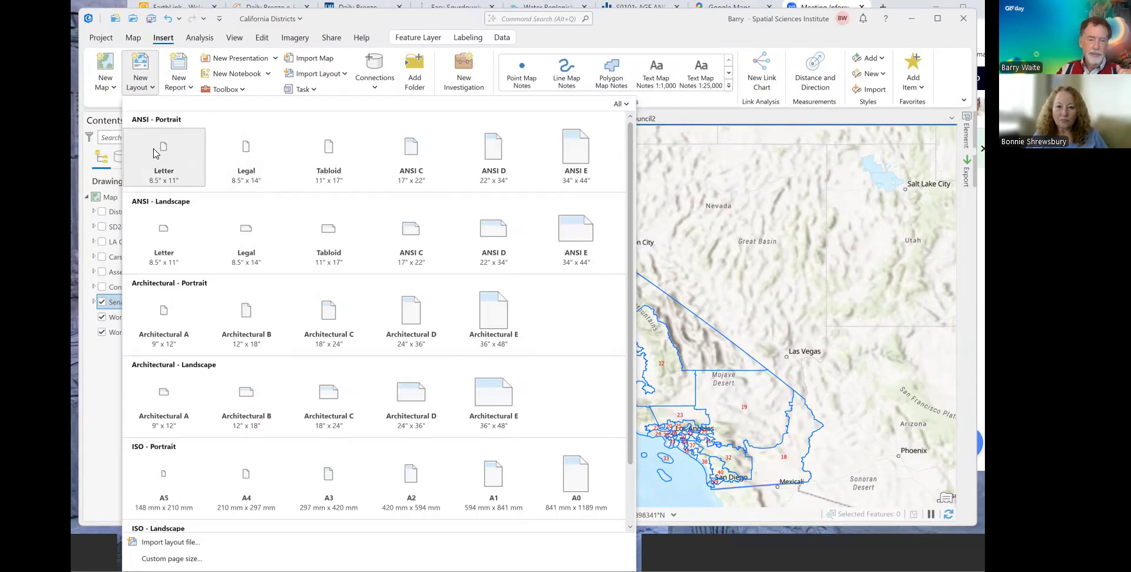
pyautogui.scroll(-2, 199, 367)
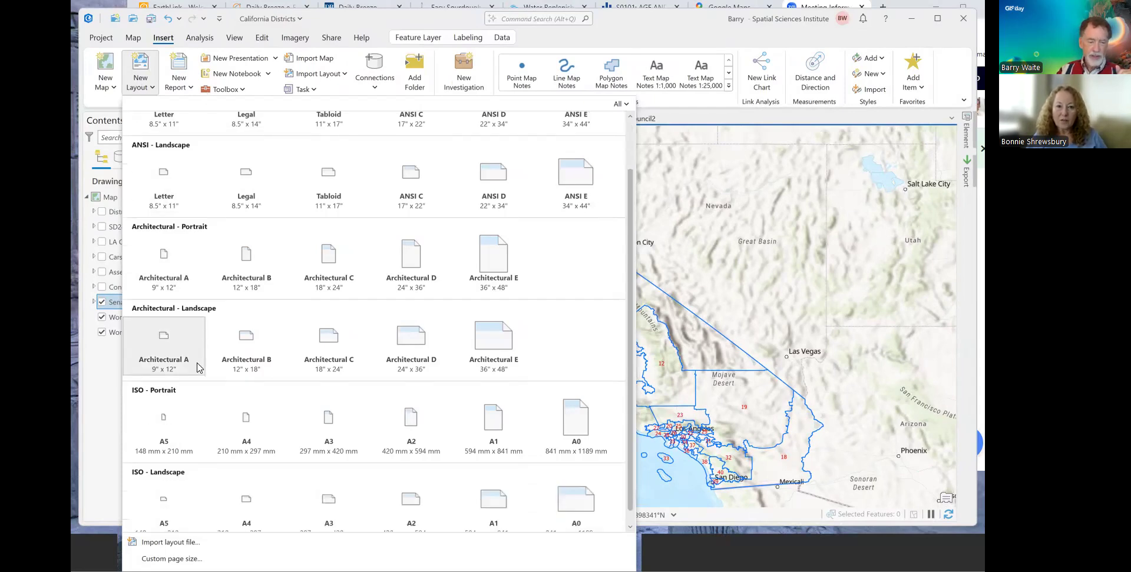
pyautogui.scroll(2, 199, 365)
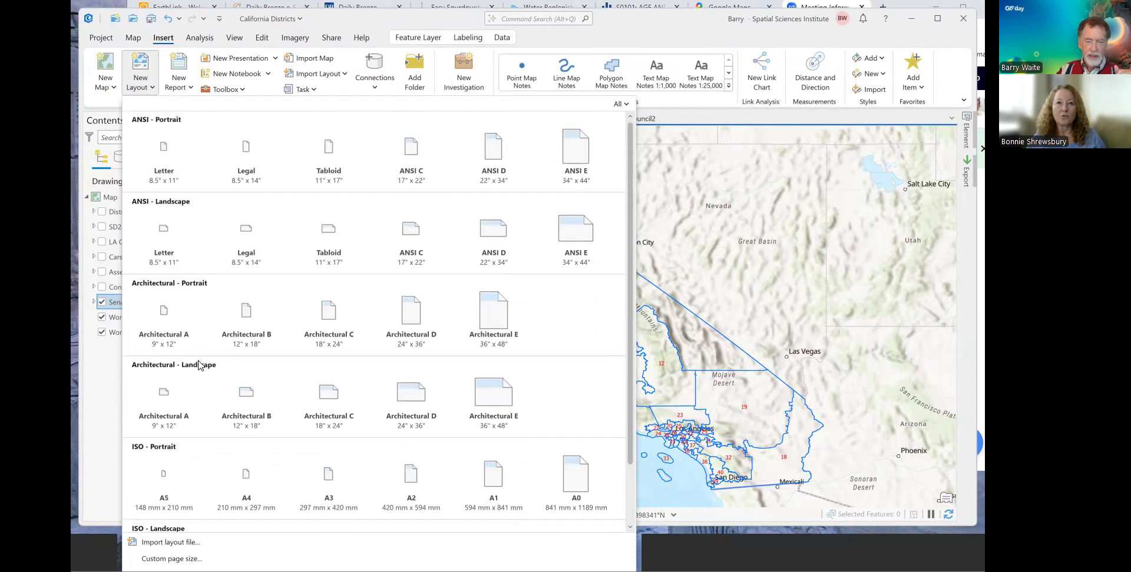
pyautogui.scroll(-2, 200, 364)
pyautogui.scroll(2, 200, 363)
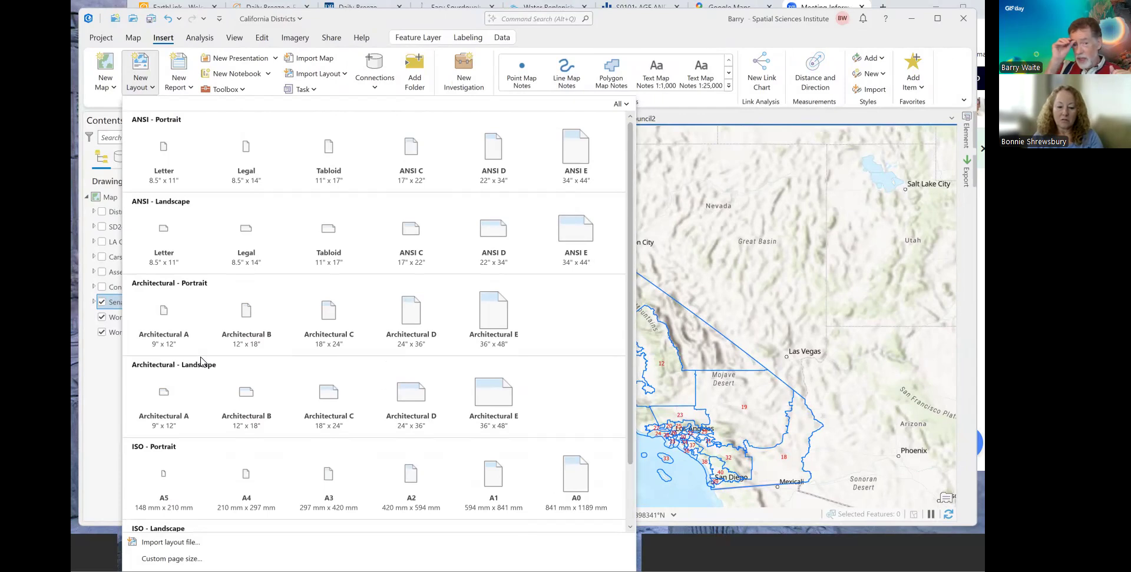
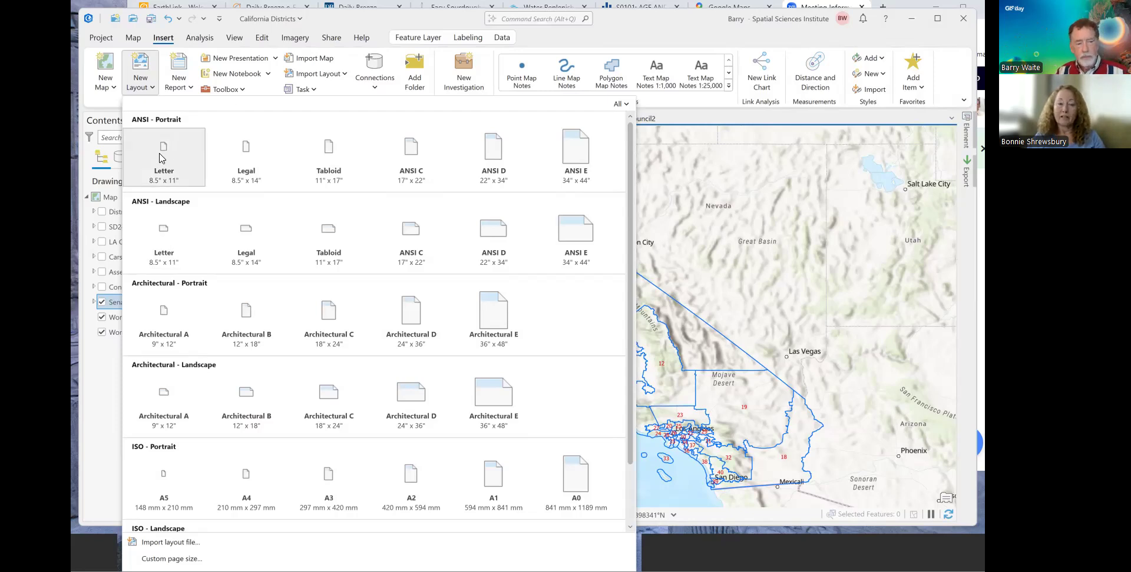
pyautogui.click(162, 158)
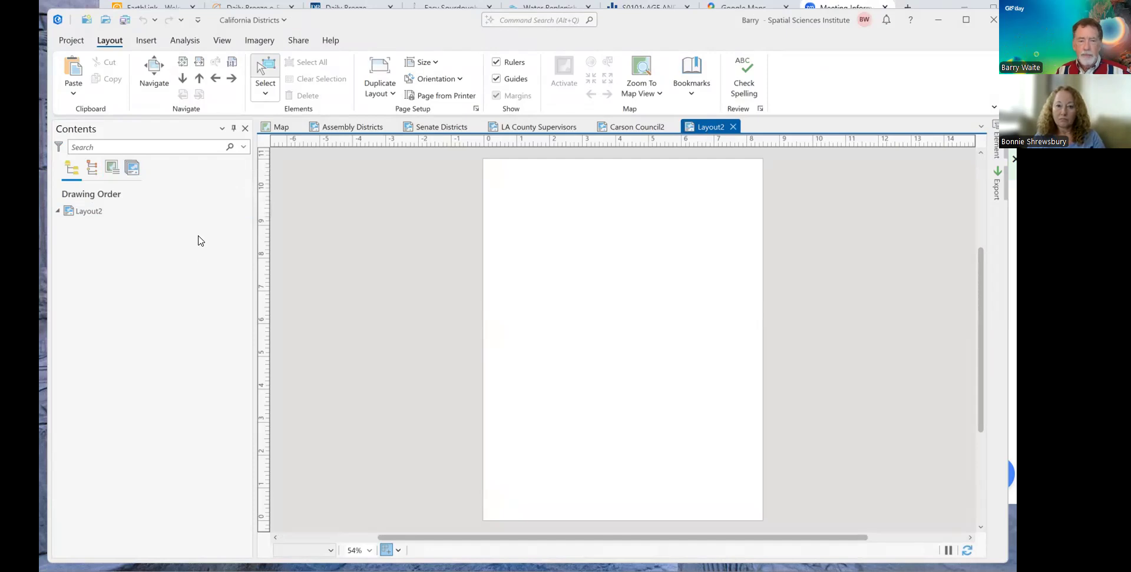
# Insert a rectangular map frame from the Carson bookmark, about 4.6 by 7.1 inches, near the upper-left corner of the layout page.
pyautogui.click(145, 41)
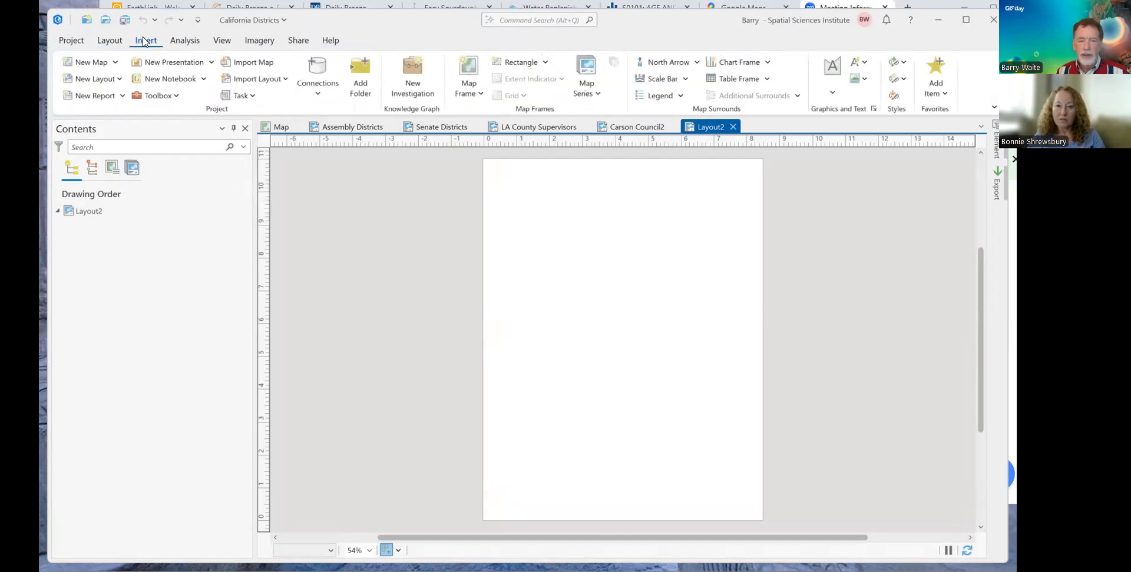
pyautogui.click(110, 43)
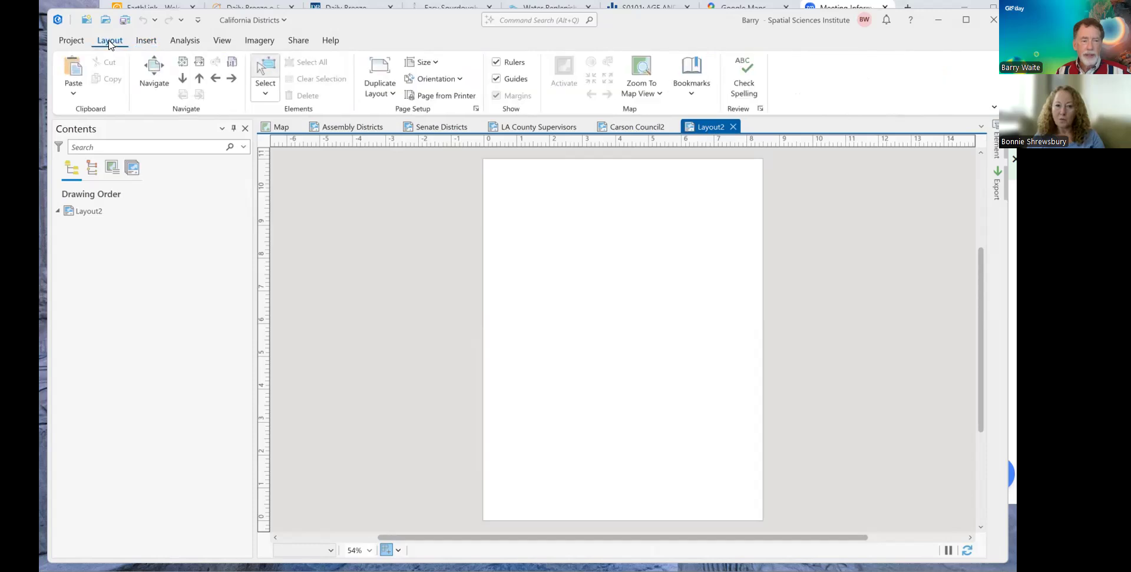
pyautogui.click(144, 43)
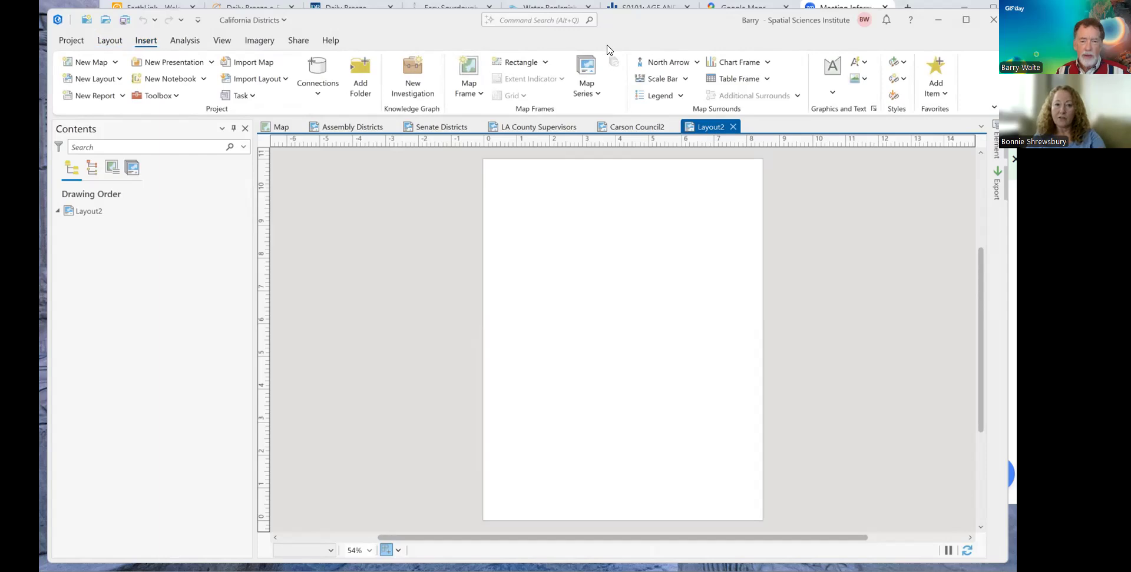
pyautogui.click(469, 72)
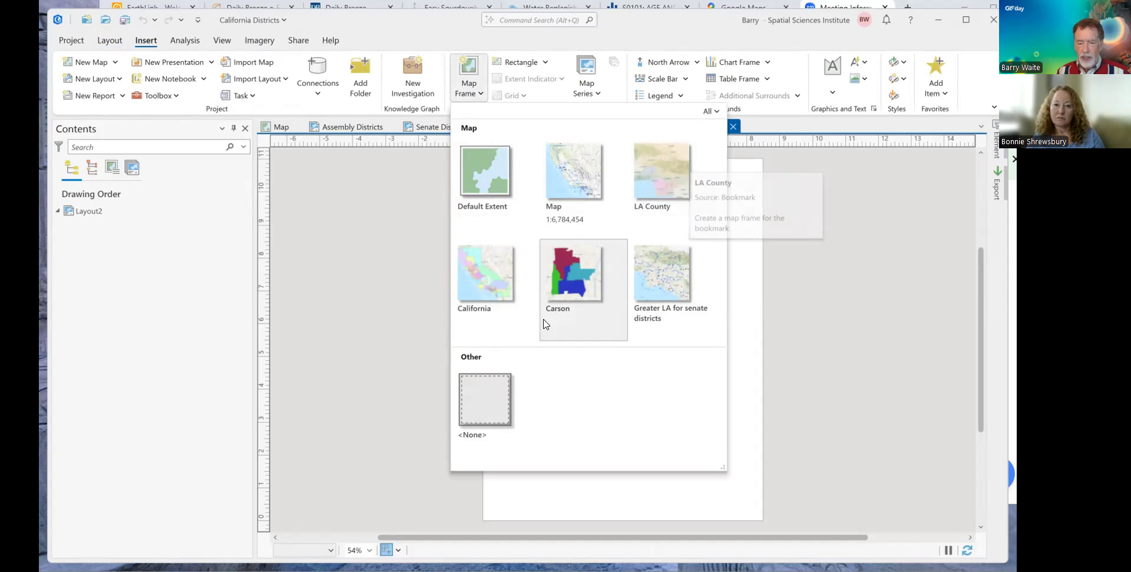
pyautogui.click(570, 257)
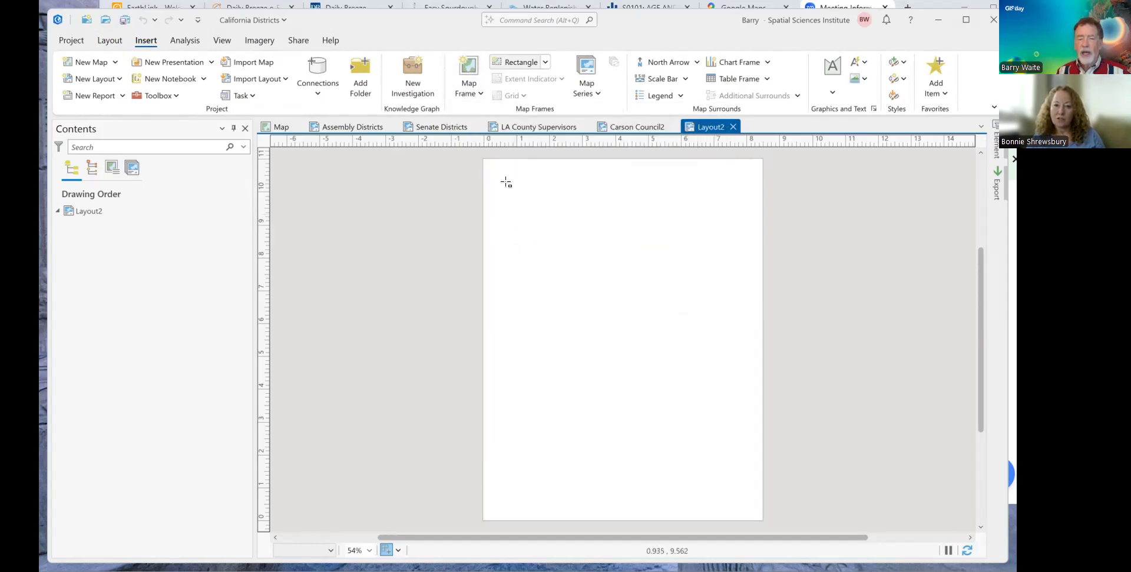
pyautogui.moveTo(501, 176); pyautogui.dragTo(652, 409)
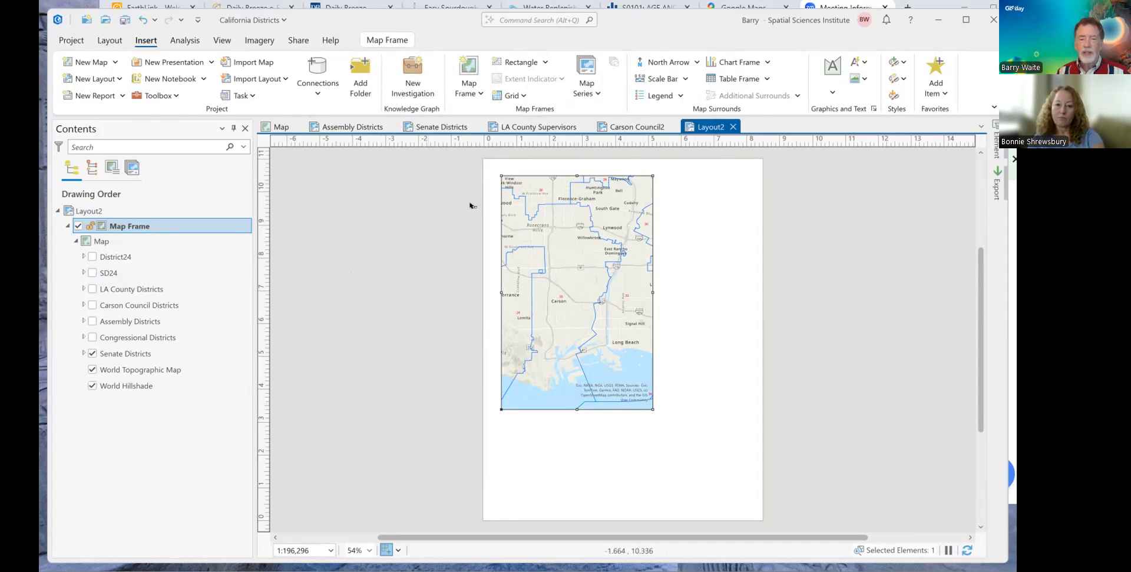
# Move the map frame to about the middle of the page, then activate it and reframe its map on Carson at 1:125,630.
pyautogui.moveTo(558, 225); pyautogui.dragTo(593, 302)
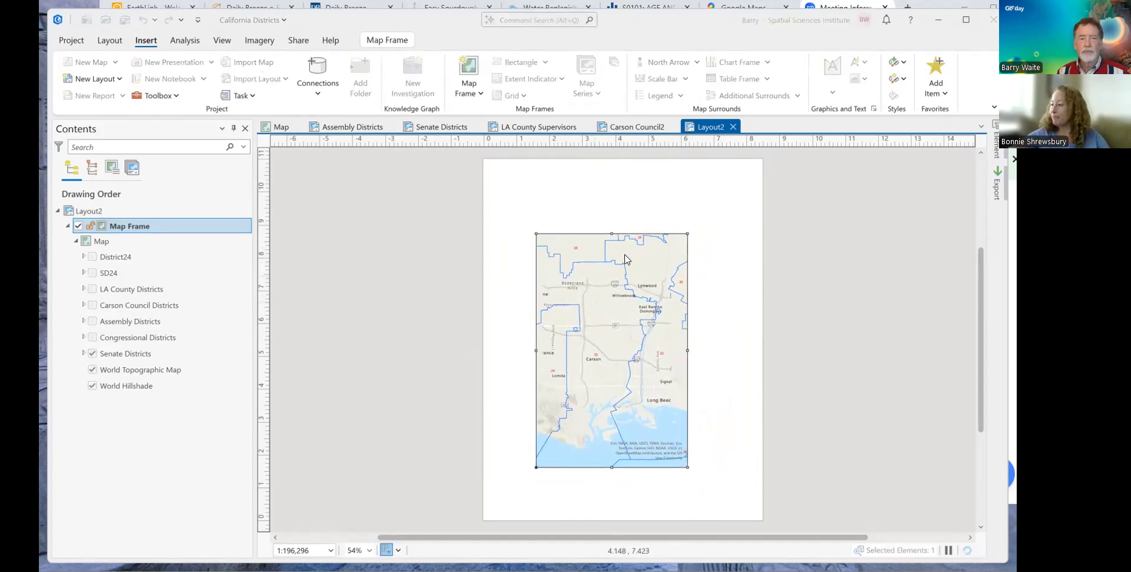
pyautogui.click(111, 46)
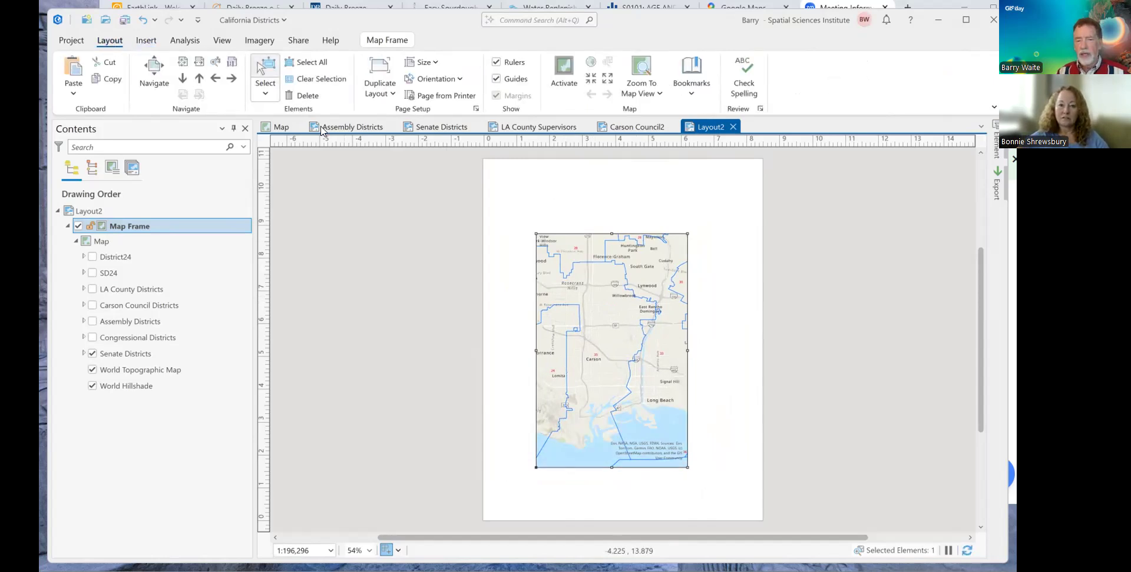
pyautogui.click(565, 70)
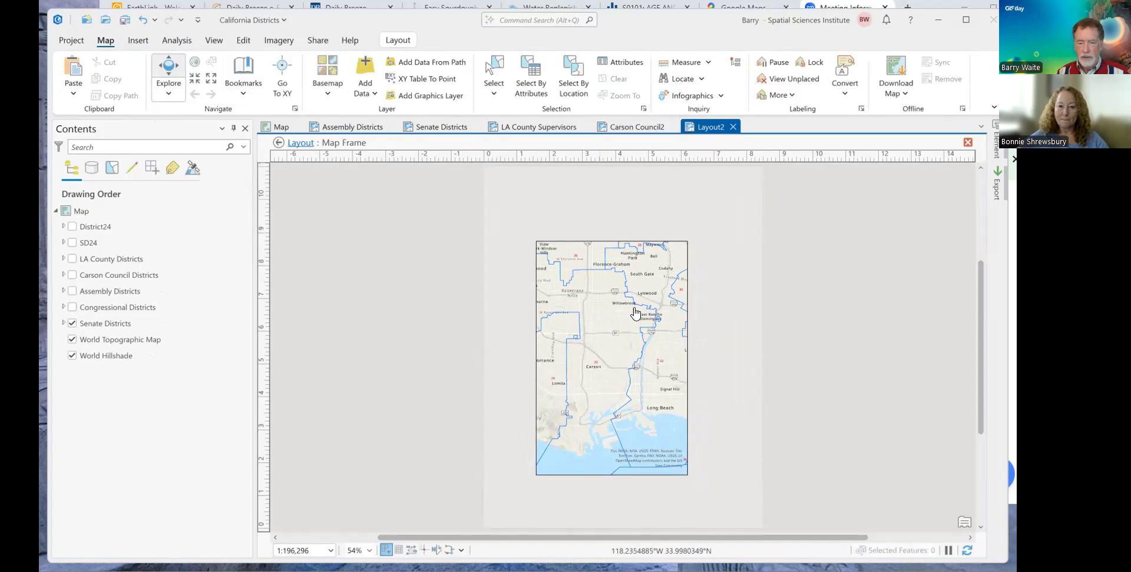
pyautogui.moveTo(591, 356)
pyautogui.mouseDown()
pyautogui.moveTo(616, 341)
pyautogui.moveTo(610, 324)
pyautogui.moveTo(595, 330)
pyautogui.moveTo(603, 370)
pyautogui.mouseUp()
pyautogui.scroll(2, 608, 365)
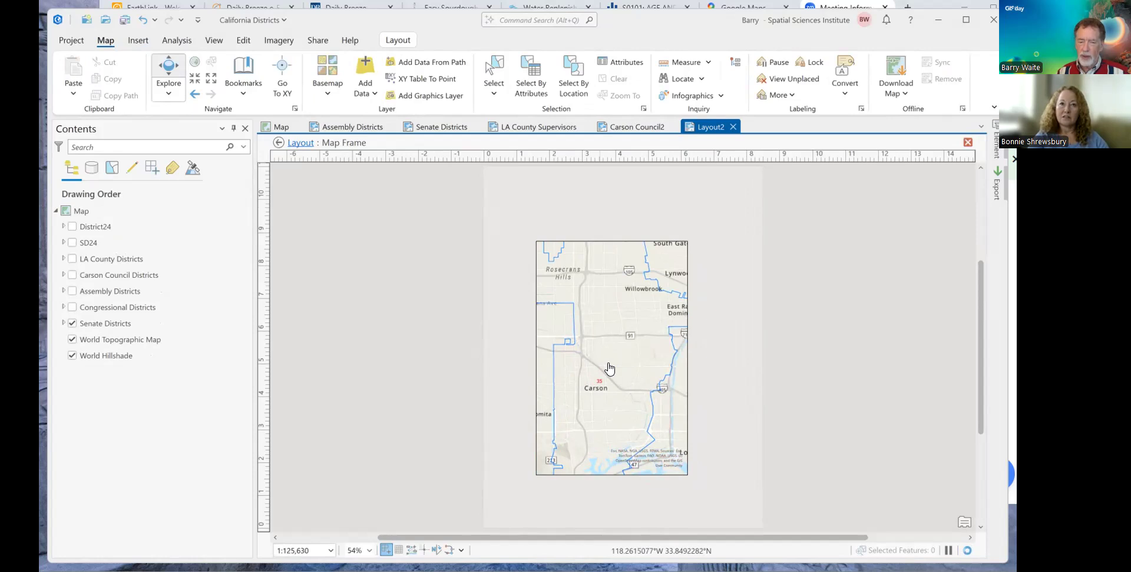
pyautogui.scroll(2, 609, 369)
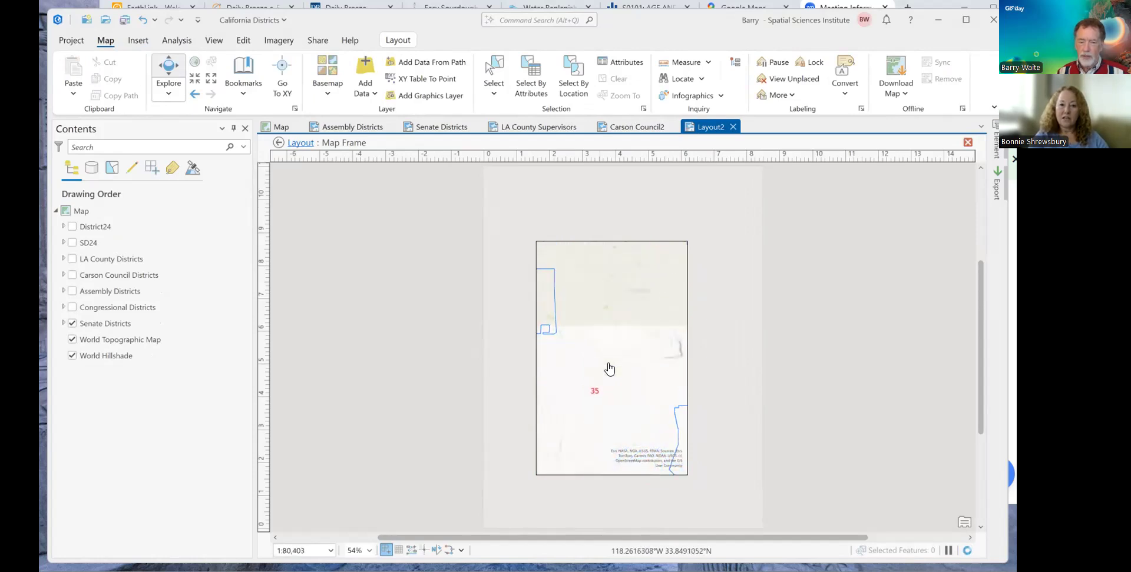
pyautogui.scroll(-2, 610, 369)
pyautogui.moveTo(596, 353); pyautogui.dragTo(596, 330)
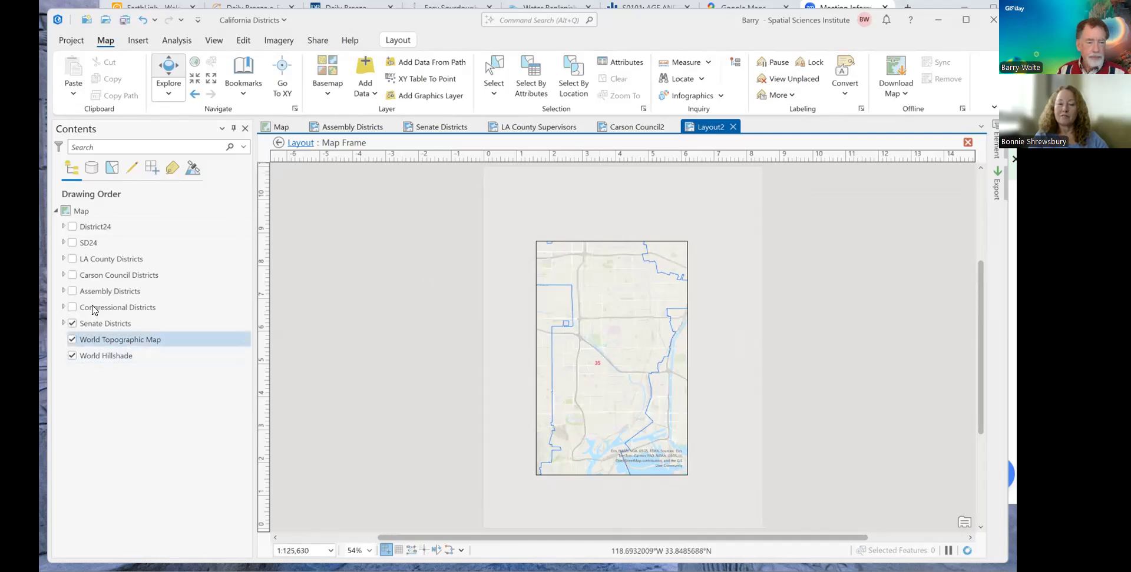
# Display Carson Council Districts instead of Senate Districts in the map frame, zoom its map to 1:80,403 and end the activation.
pyautogui.click(72, 276)
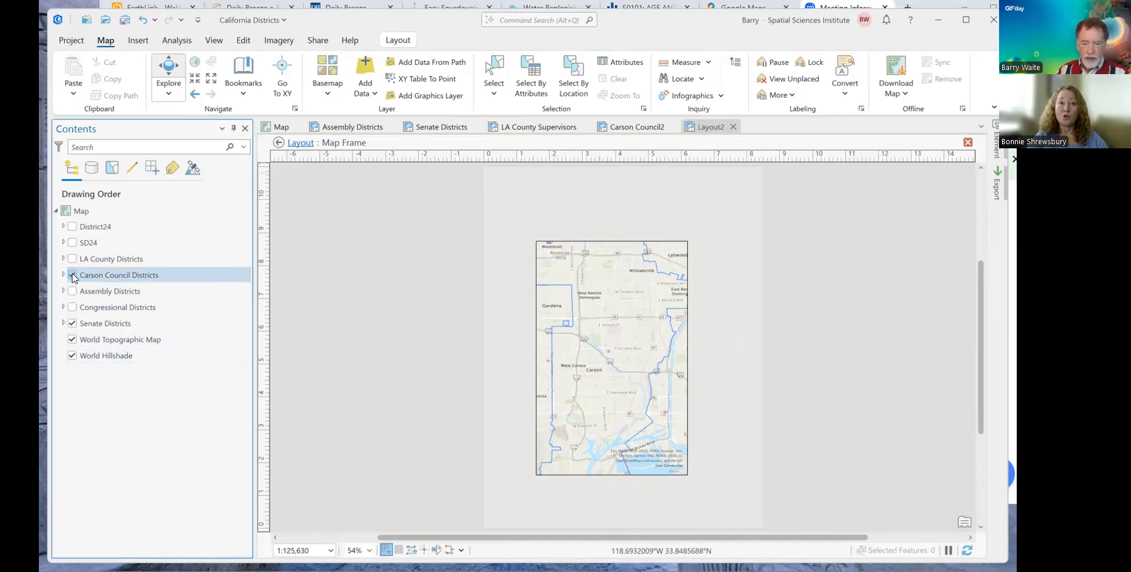
pyautogui.click(72, 324)
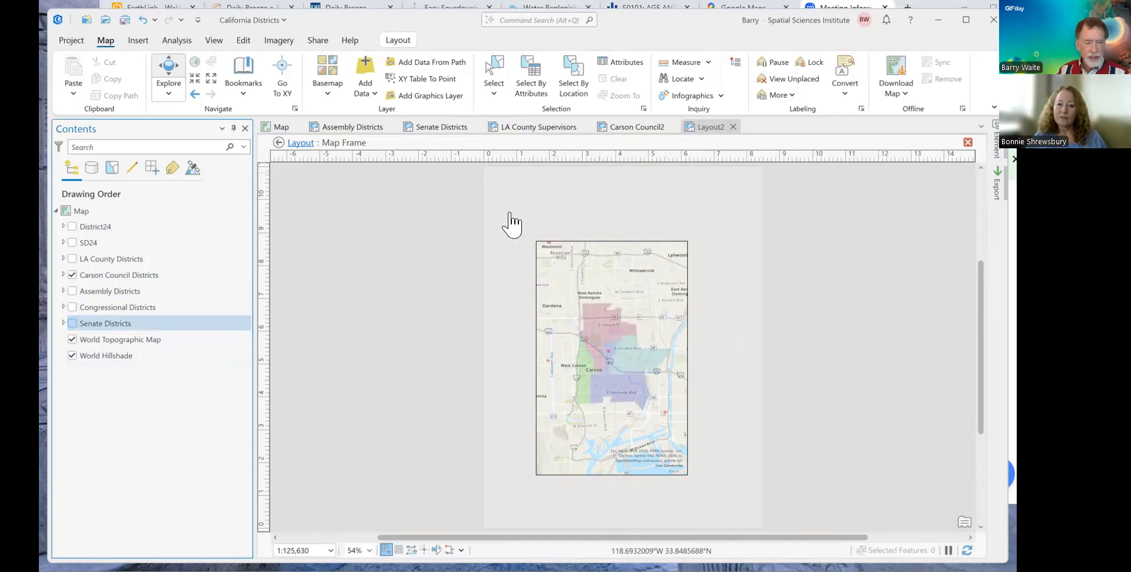
pyautogui.click(617, 339)
pyautogui.moveTo(617, 339); pyautogui.dragTo(613, 328)
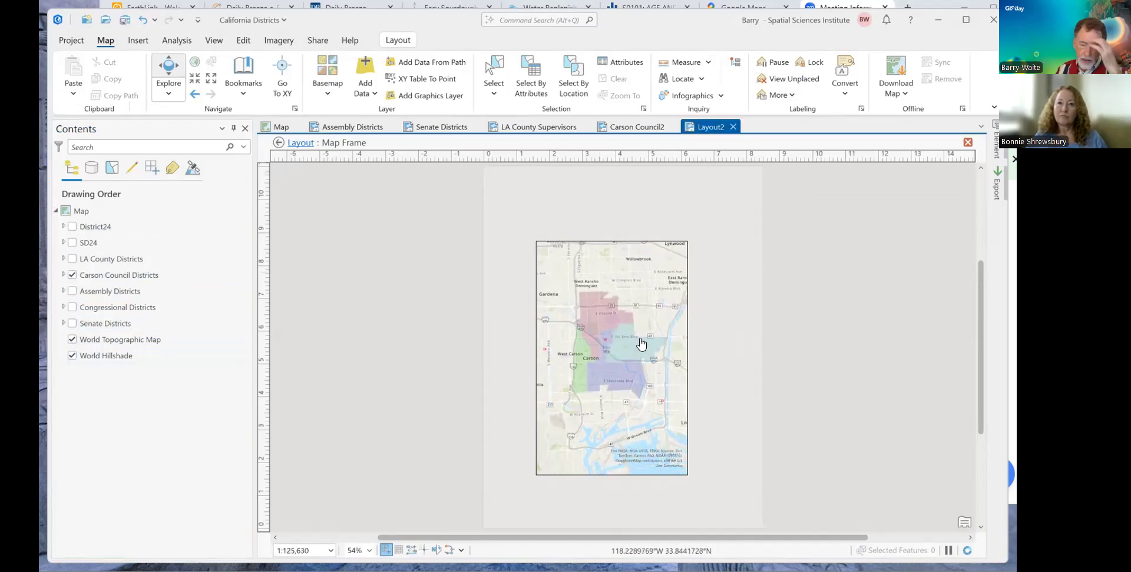
pyautogui.scroll(2, 642, 344)
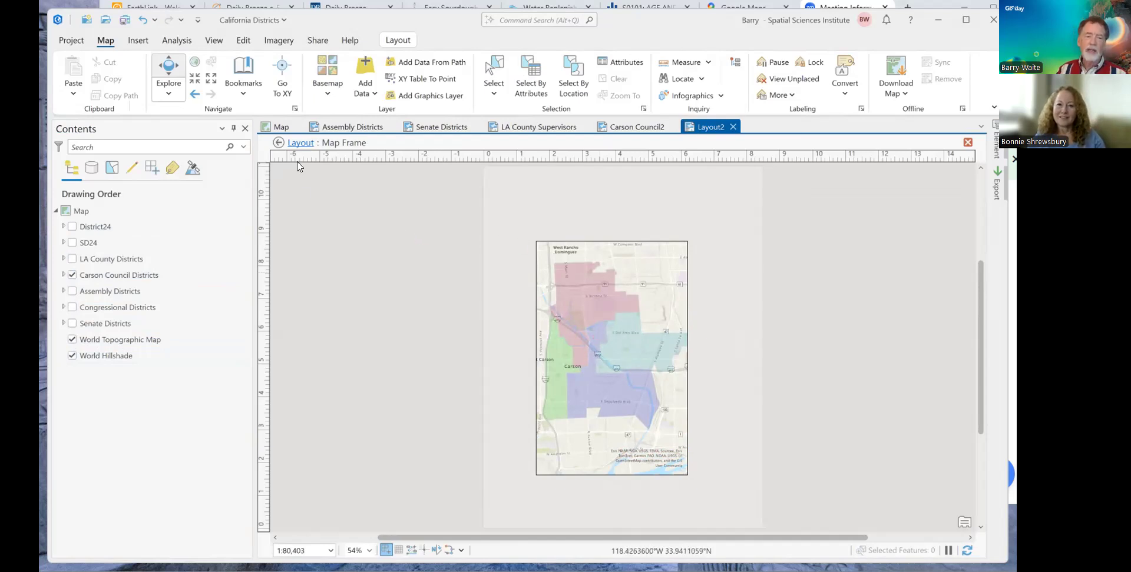
pyautogui.click(296, 143)
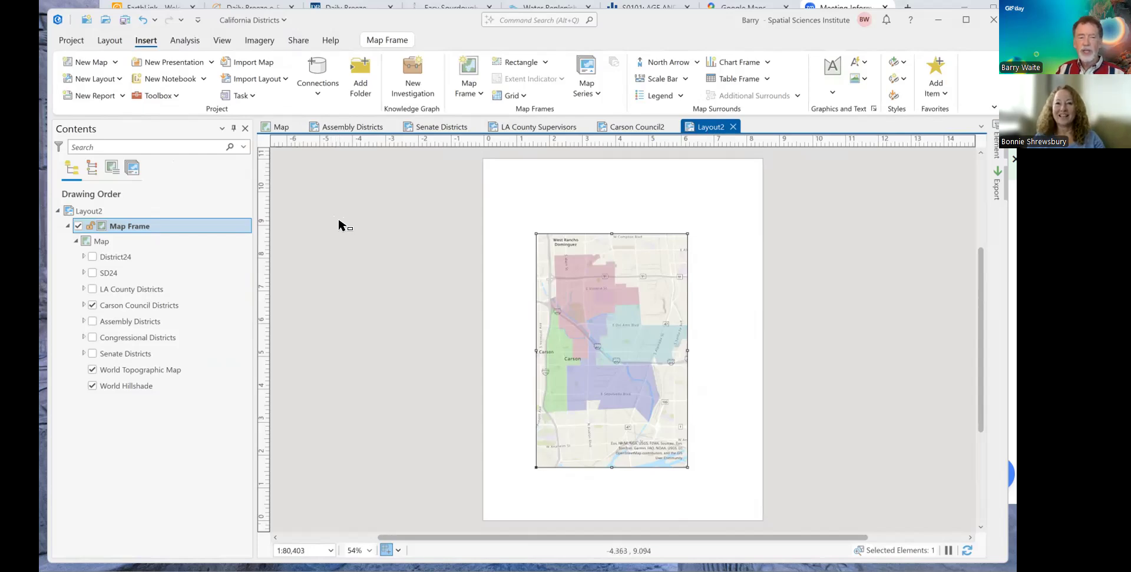
# Close the new layout and show the full page of the Assembly Districts layout.
pyautogui.click(733, 128)
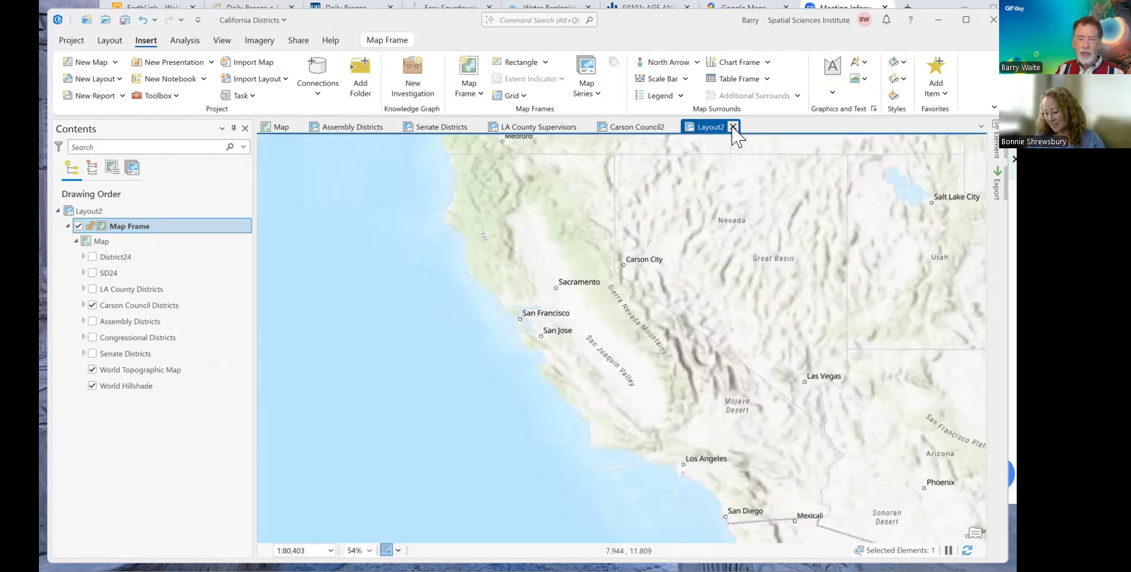
pyautogui.click(342, 126)
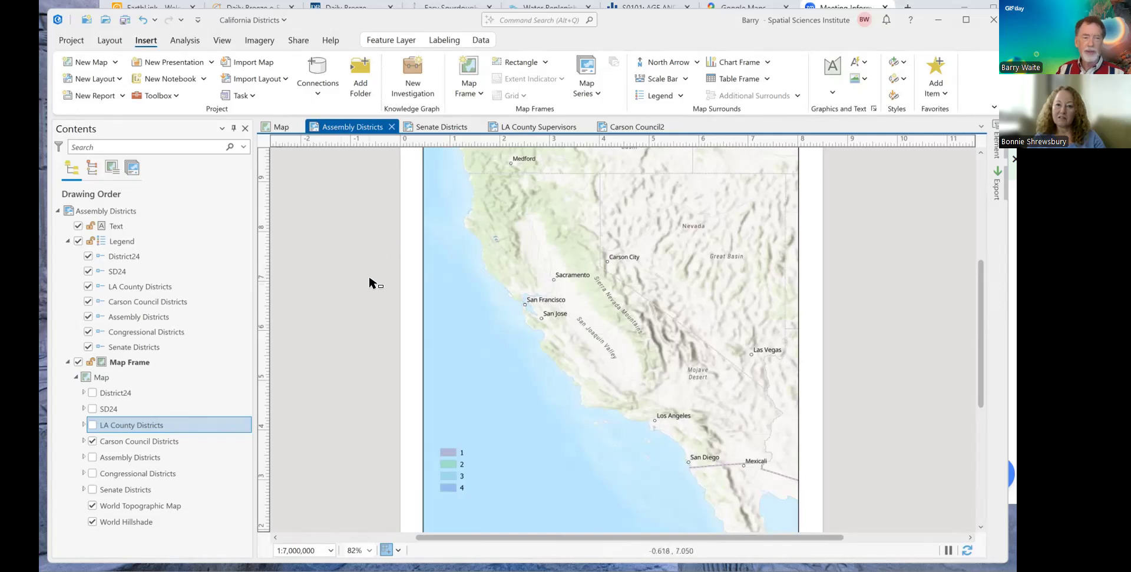
pyautogui.click(110, 42)
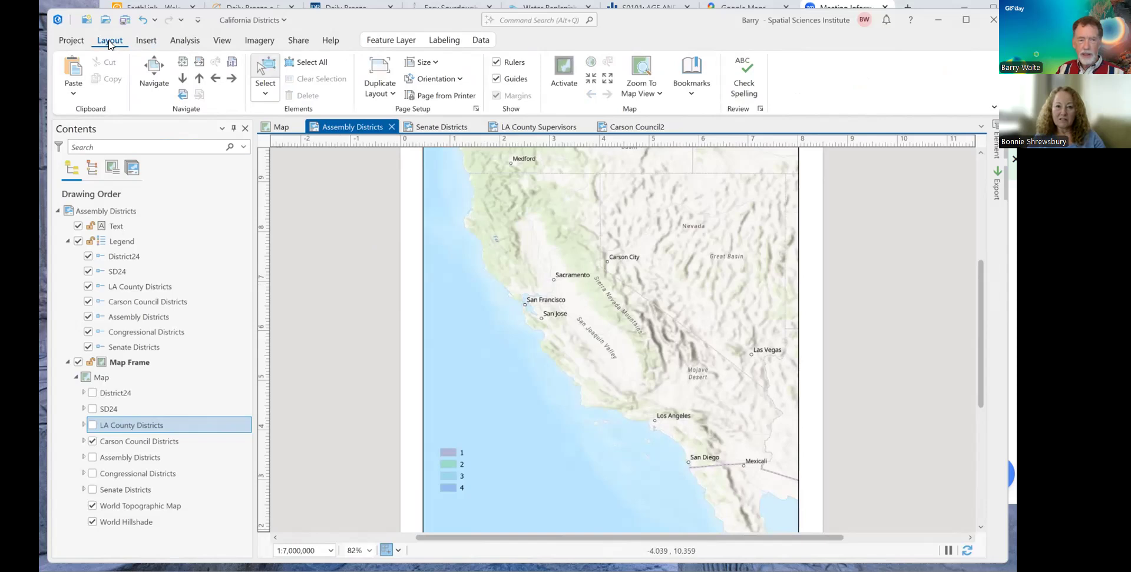
pyautogui.click(182, 63)
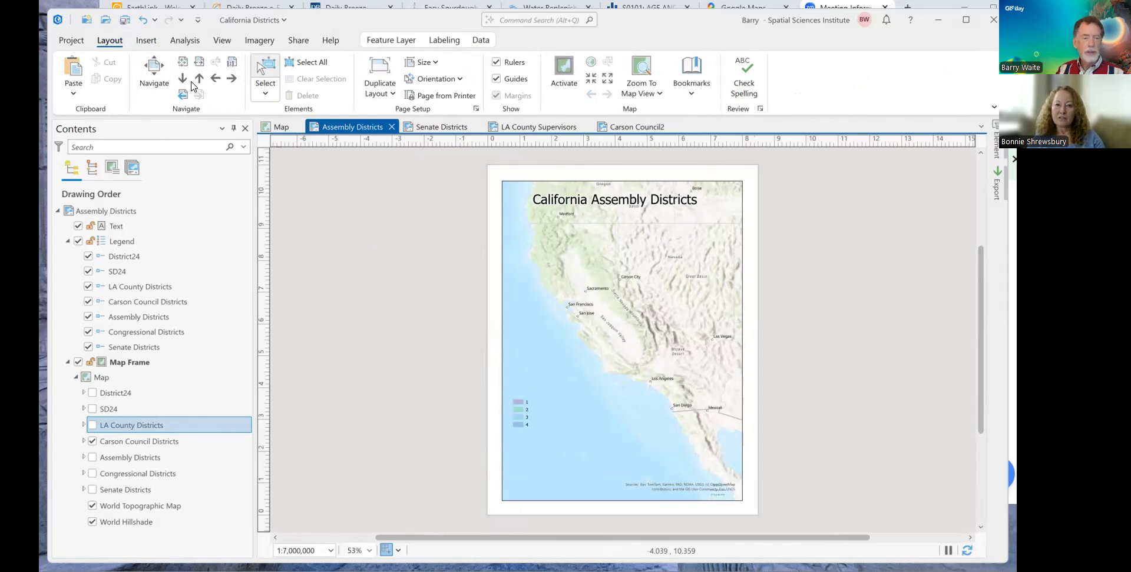
# Select the title text and map frame together on the Assembly Districts layout and clear the selection again.
pyautogui.click(216, 78)
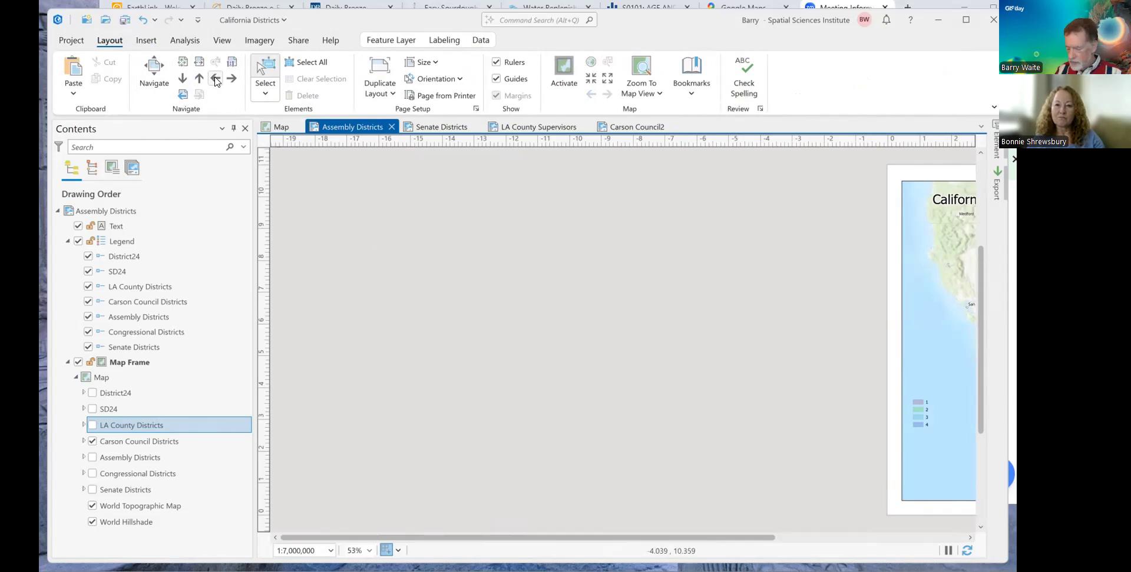
pyautogui.click(217, 80)
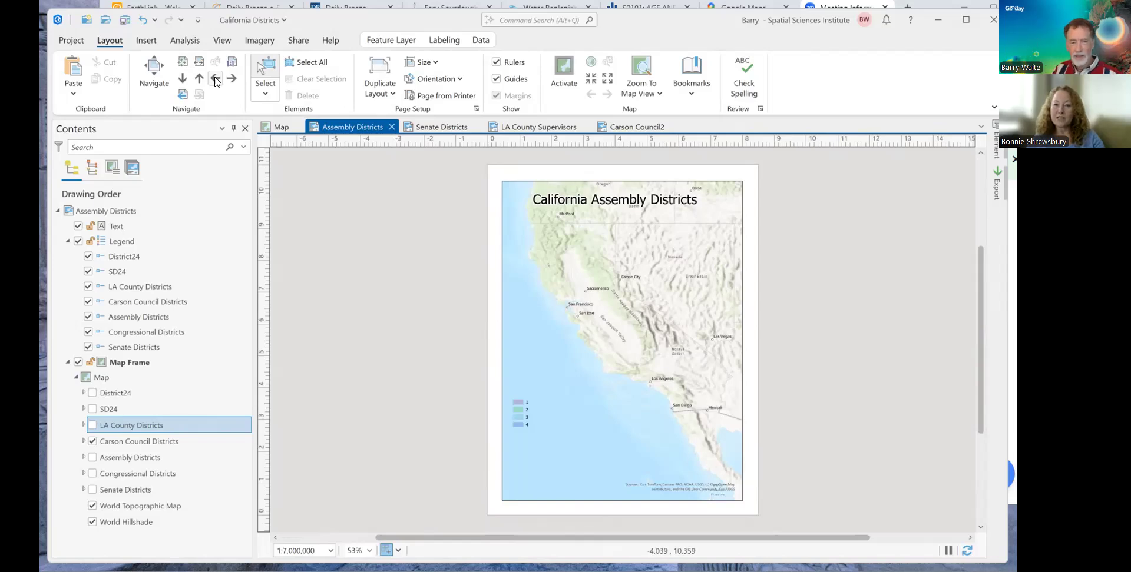
pyautogui.moveTo(568, 381); pyautogui.dragTo(470, 201)
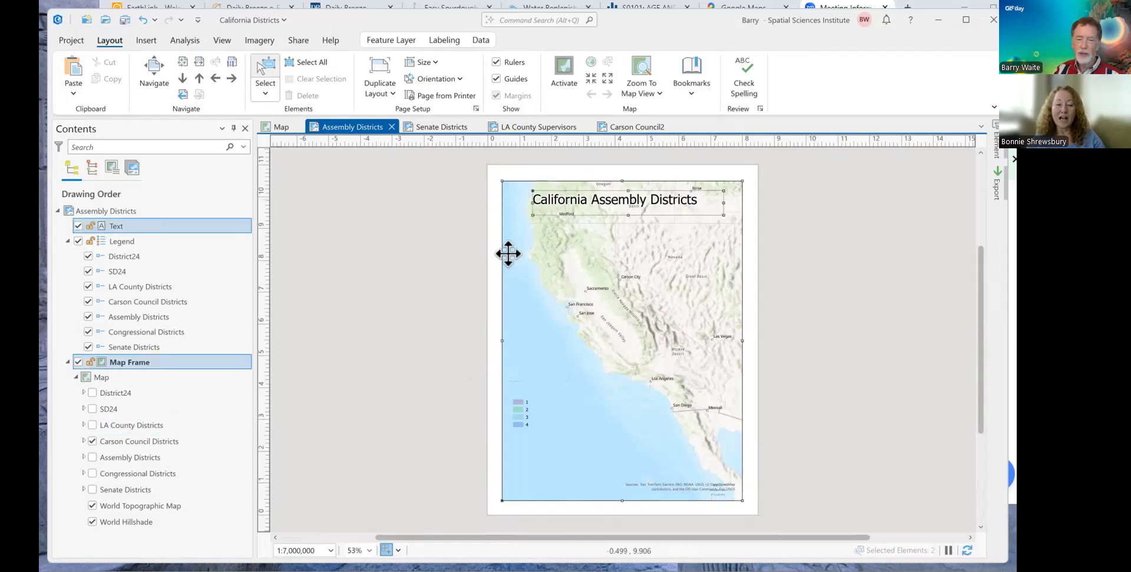
pyautogui.click(361, 307)
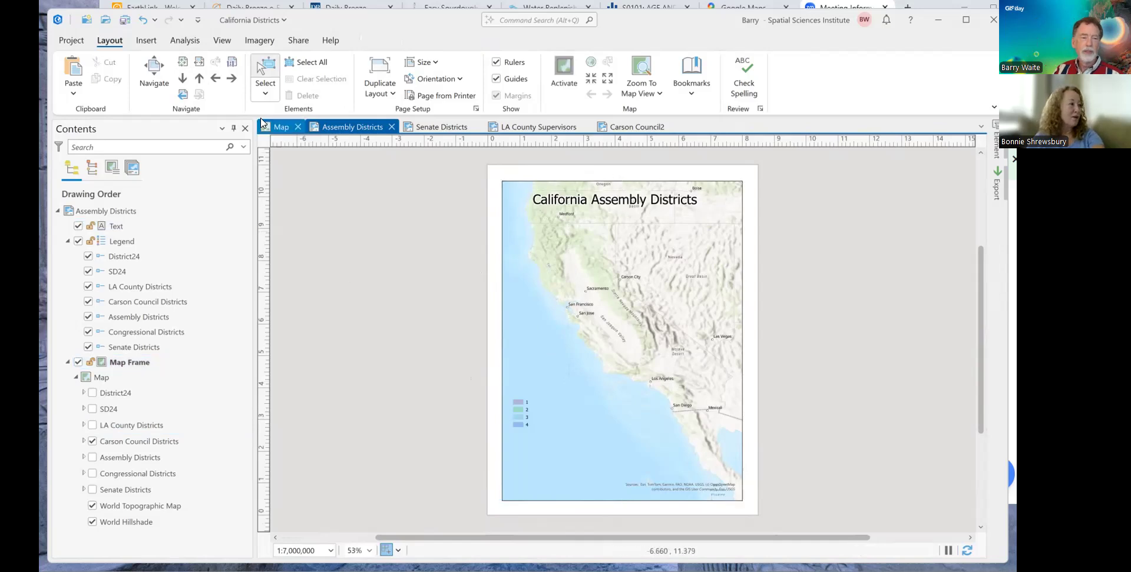
# Inspect the Assembly Districts layout page up close and as a whole with the Navigate tool.
pyautogui.click(158, 75)
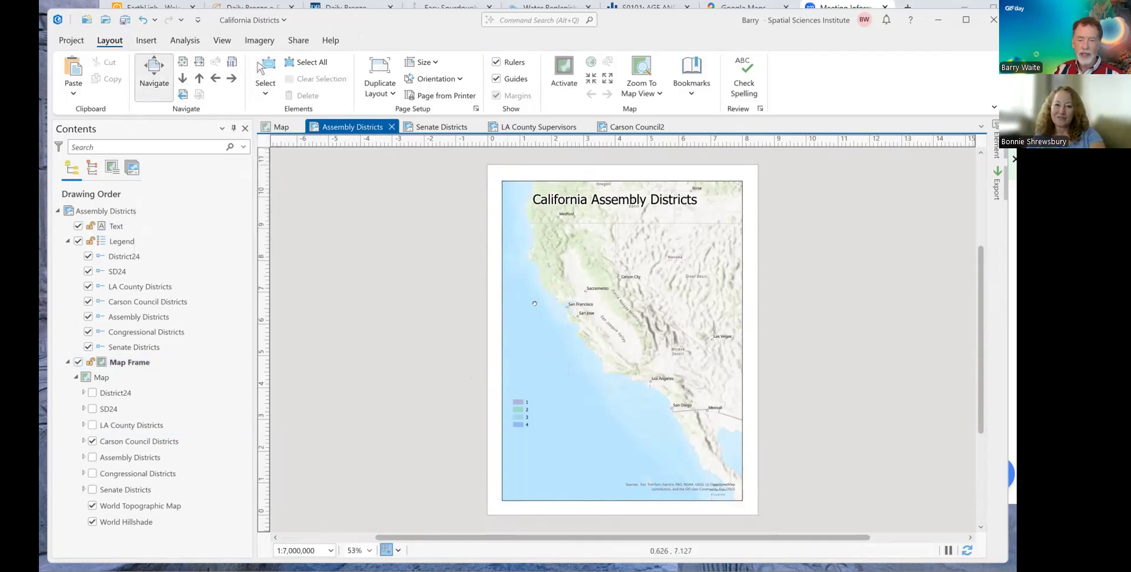
pyautogui.moveTo(539, 307); pyautogui.dragTo(387, 126)
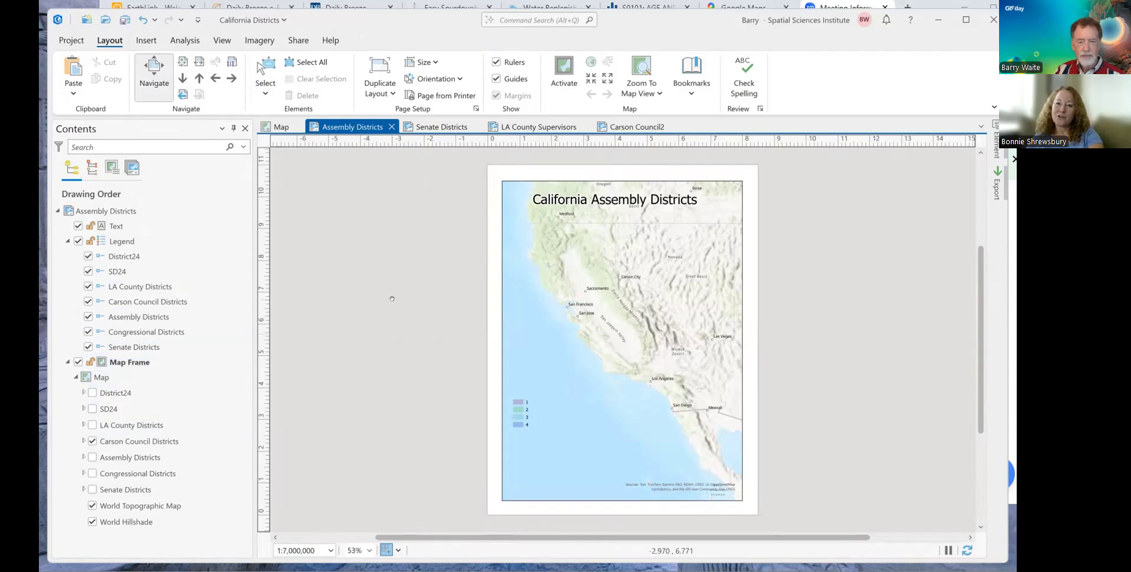
pyautogui.scroll(2, 603, 198)
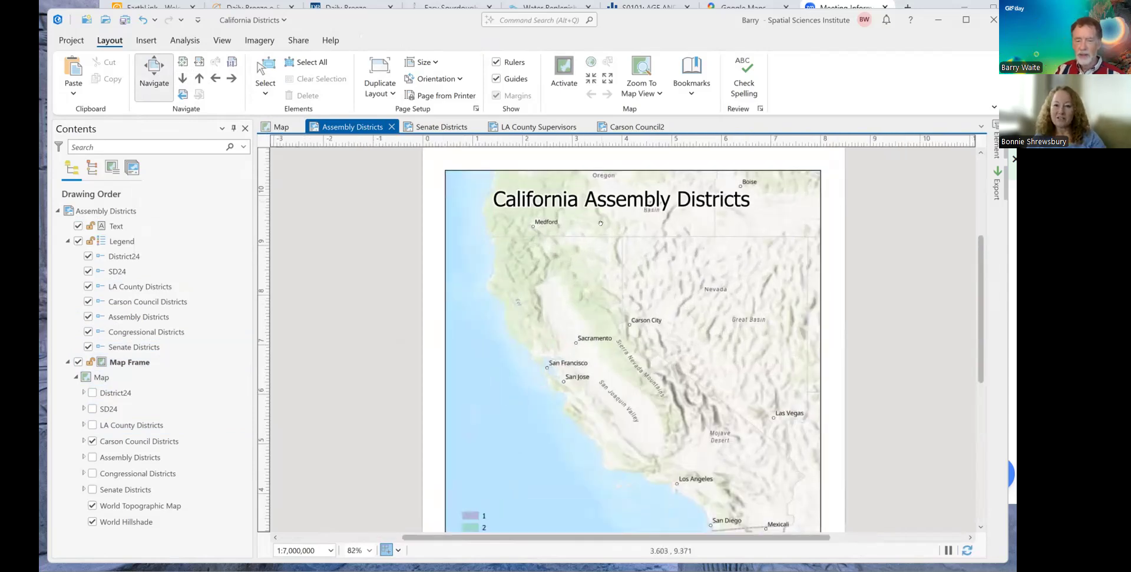
pyautogui.scroll(-2, 599, 229)
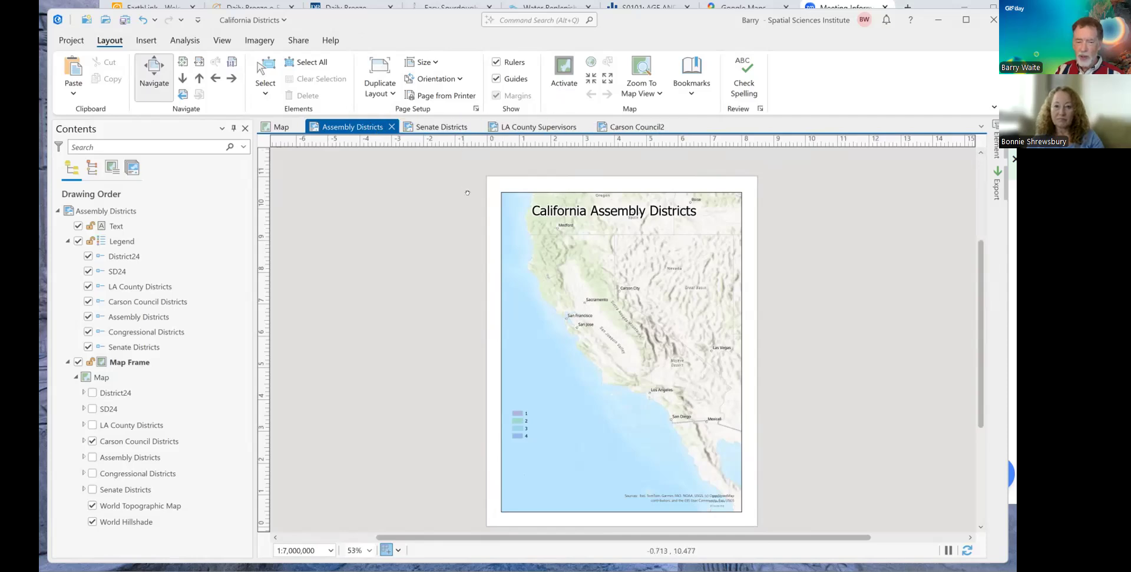
# View the Senate Districts, LA County Supervisors and Carson Council2 layouts one after another.
pyautogui.click(429, 127)
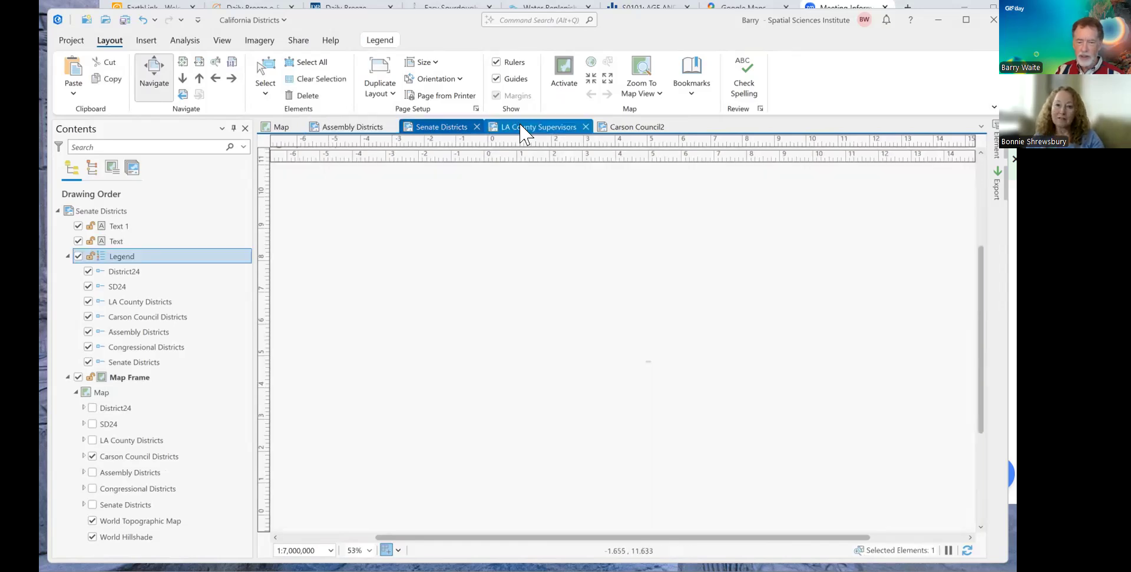
pyautogui.click(524, 131)
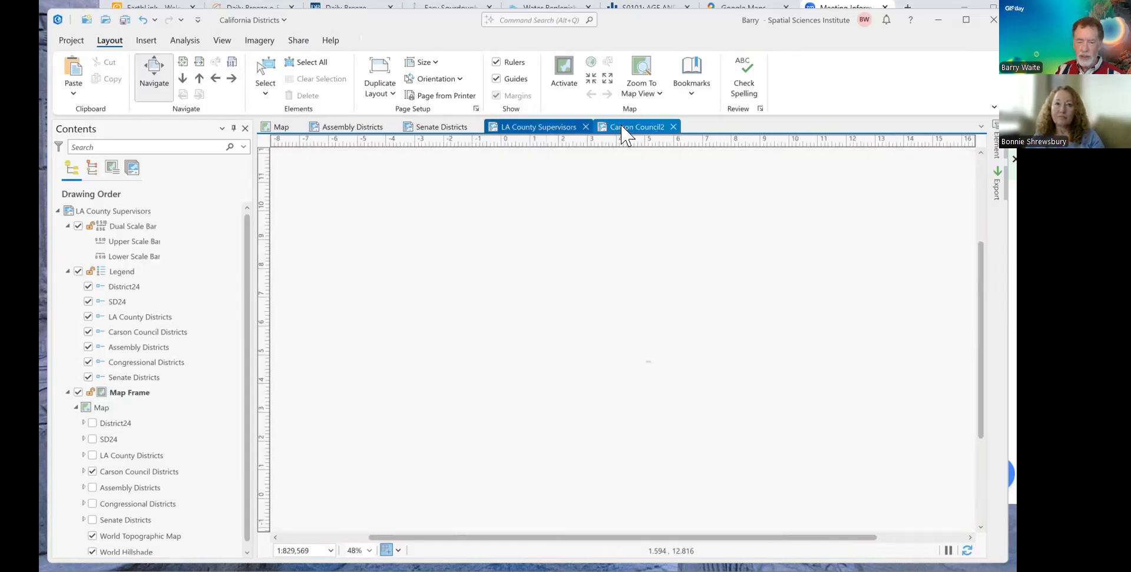
pyautogui.click(626, 135)
# In the Assembly Districts layout, turn off the Carson Council Districts layer and turn on Assembly Districts.
pyautogui.click(353, 131)
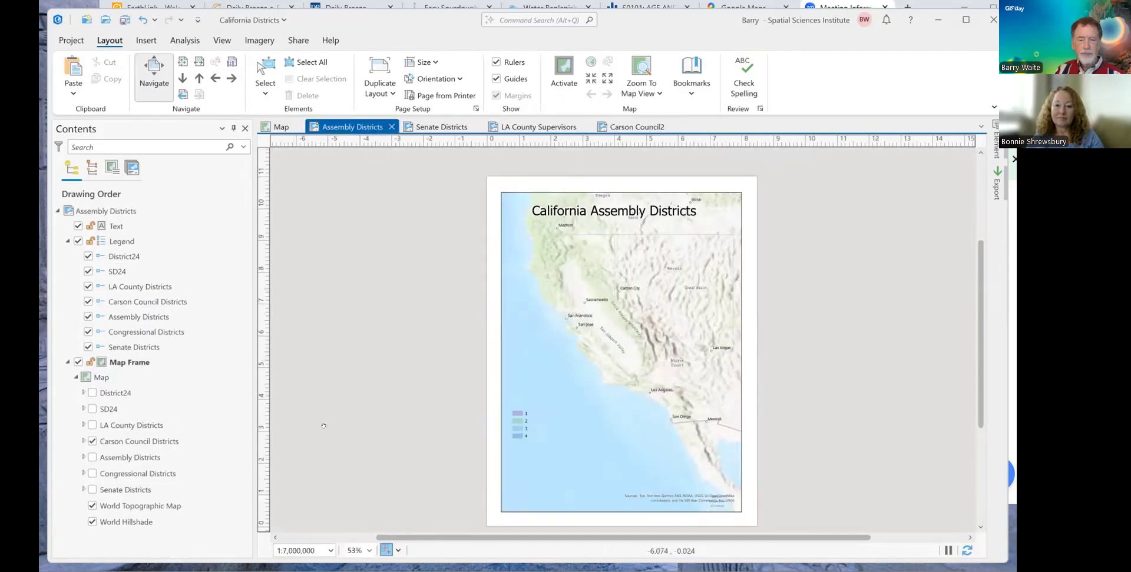
pyautogui.click(90, 443)
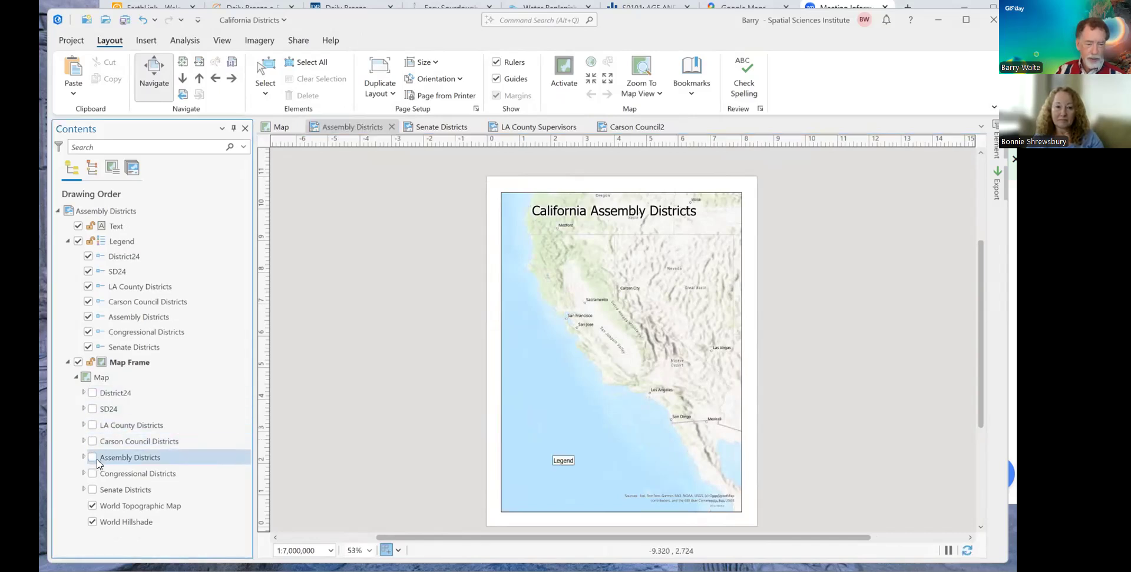
pyautogui.click(92, 459)
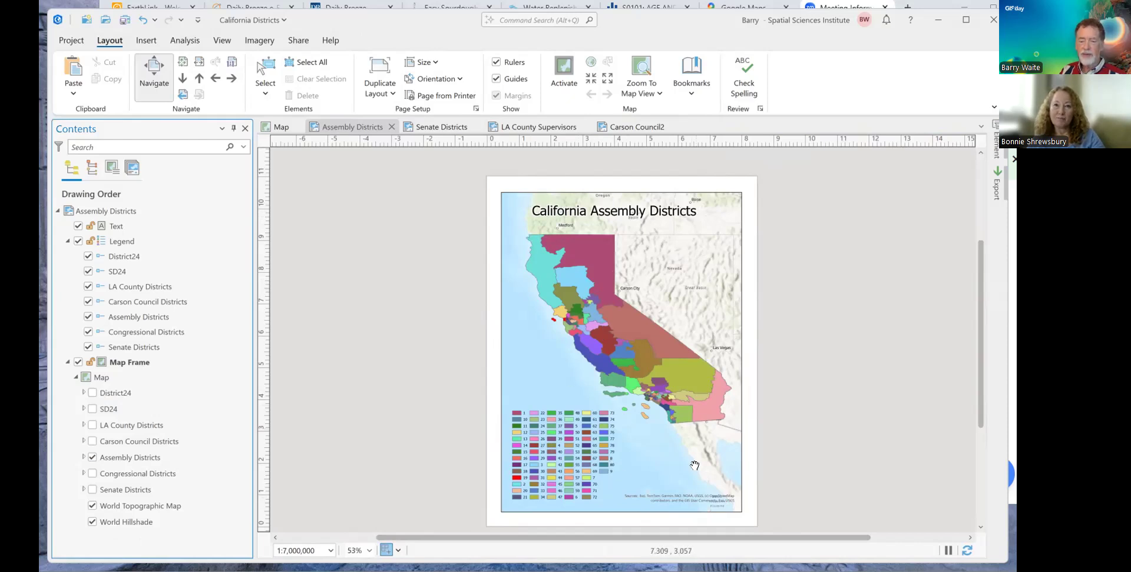
# Examine the district color legend of the Assembly Districts layout up close, along with its layer list.
pyautogui.moveTo(678, 470); pyautogui.dragTo(682, 460)
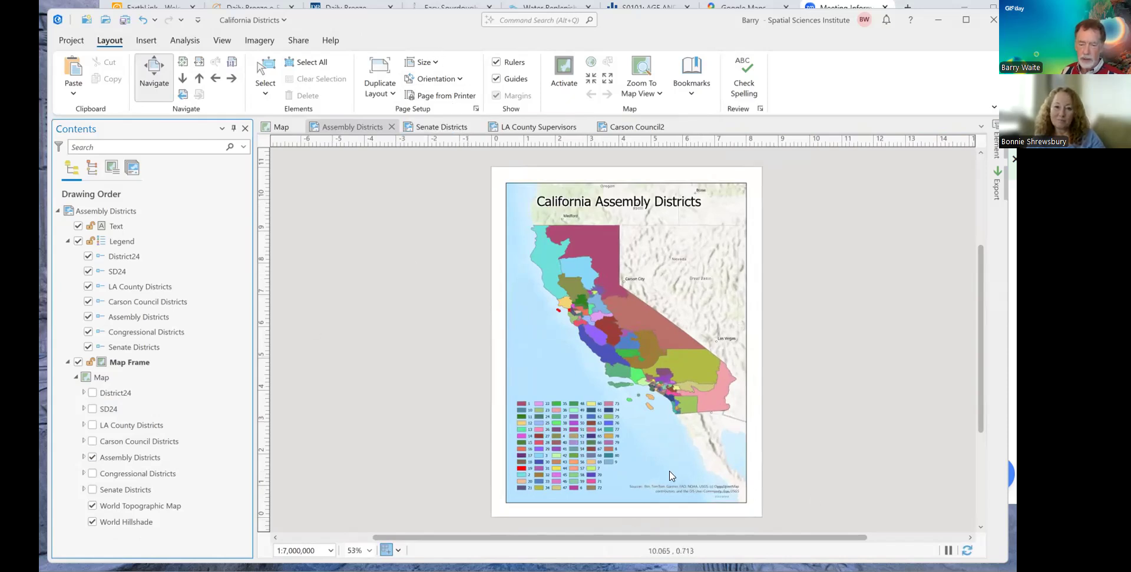
pyautogui.scroll(5, 671, 496)
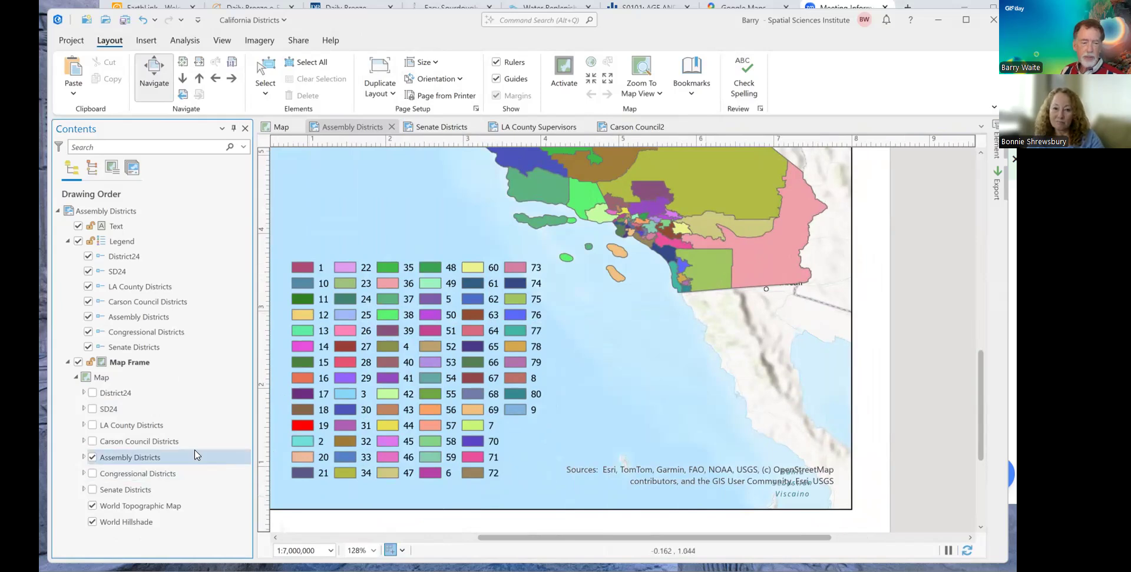
pyautogui.click(117, 272)
pyautogui.click(135, 425)
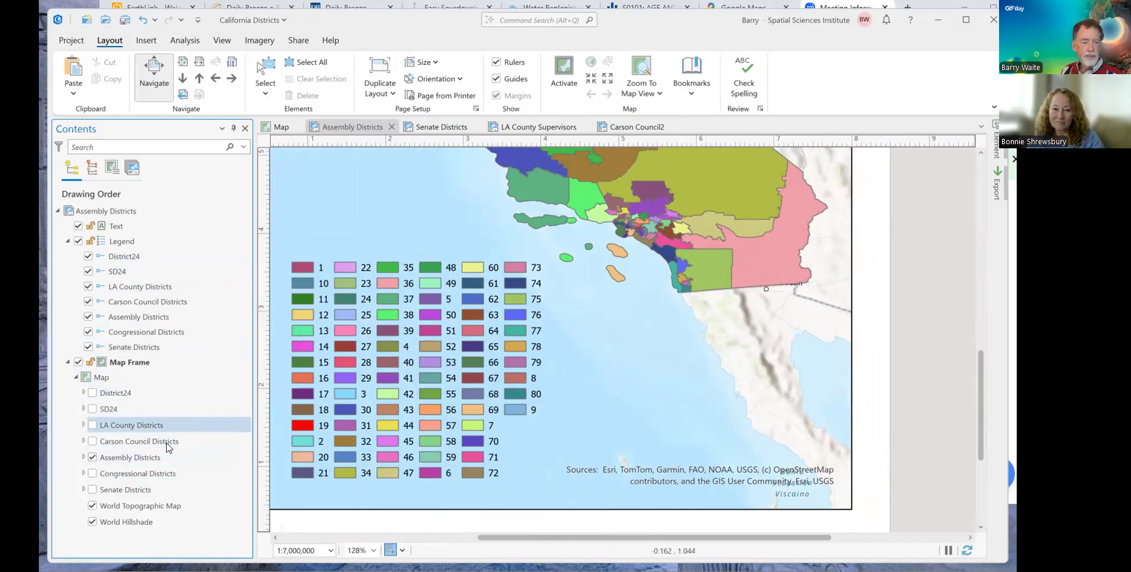
# In the Senate Districts layout, display the Senate Districts layer instead of Assembly Districts and clear the legend selection.
pyautogui.click(431, 125)
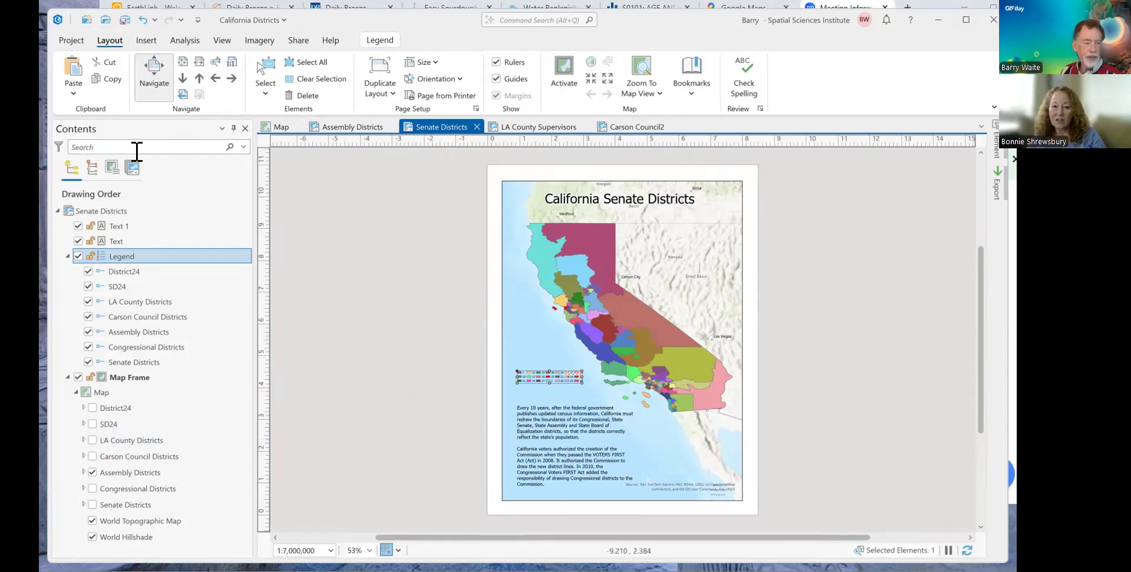
pyautogui.click(89, 473)
pyautogui.click(92, 473)
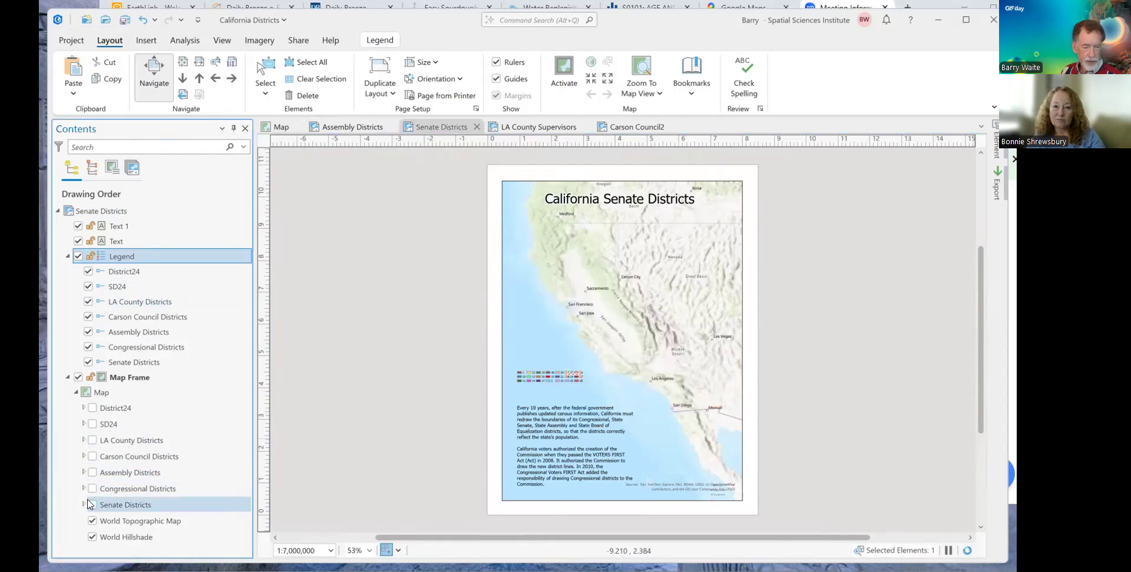
pyautogui.click(92, 505)
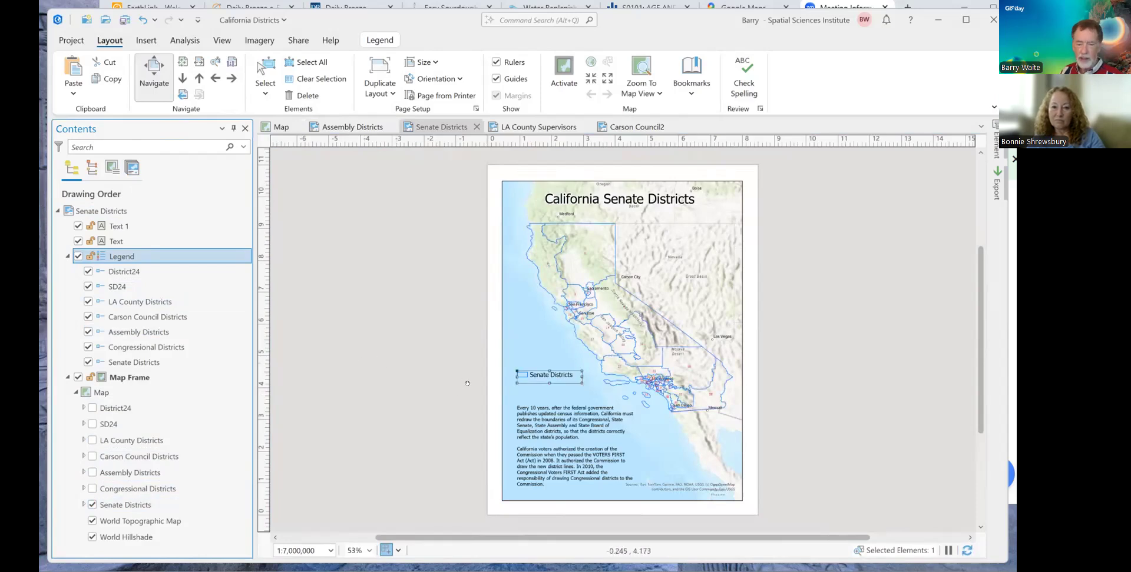
pyautogui.click(447, 338)
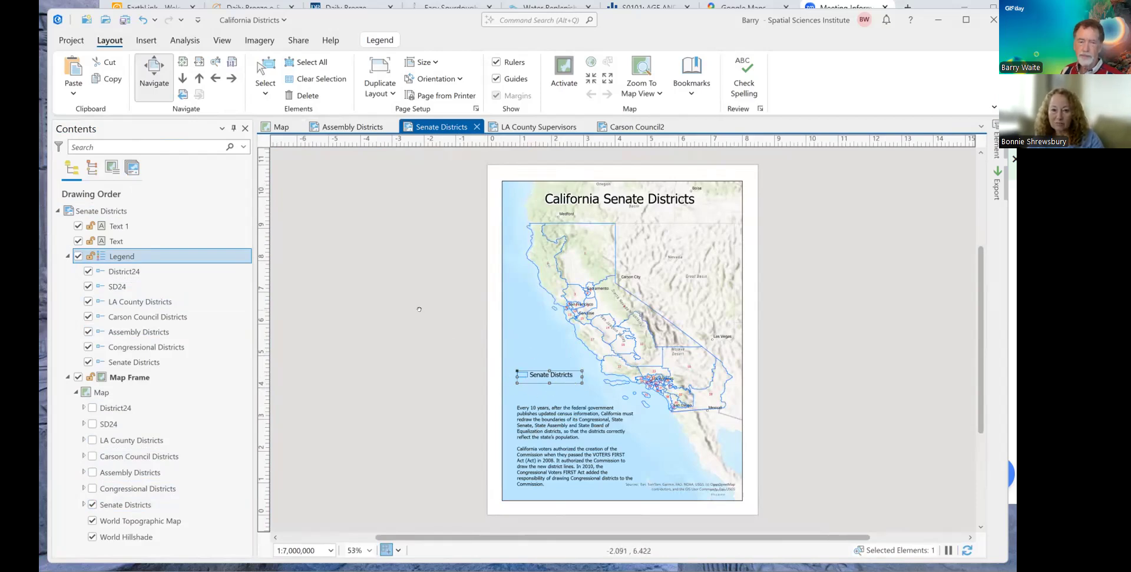
pyautogui.click(306, 81)
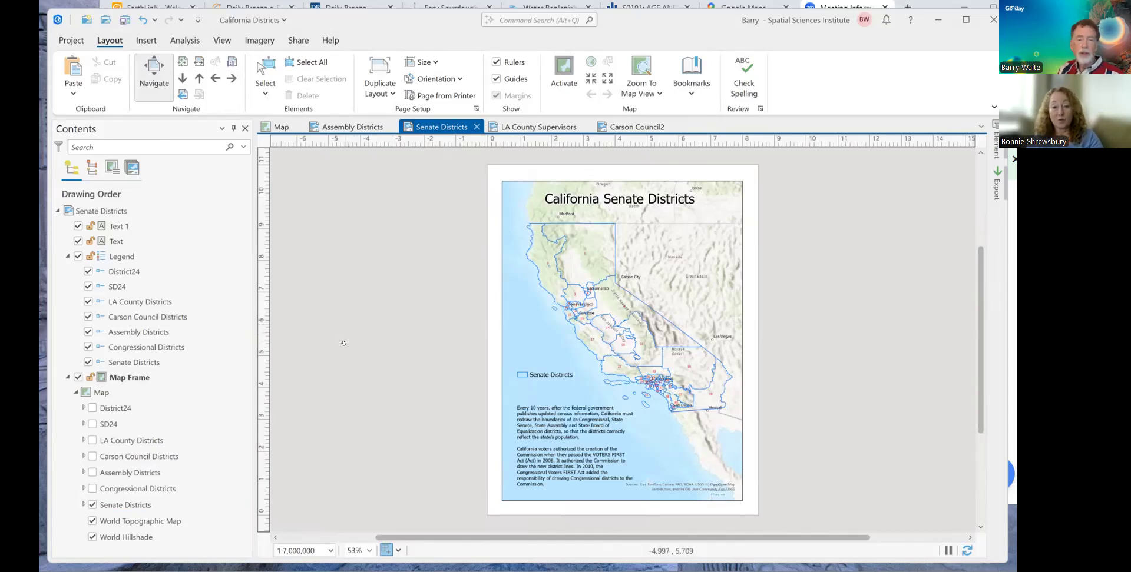
pyautogui.click(147, 44)
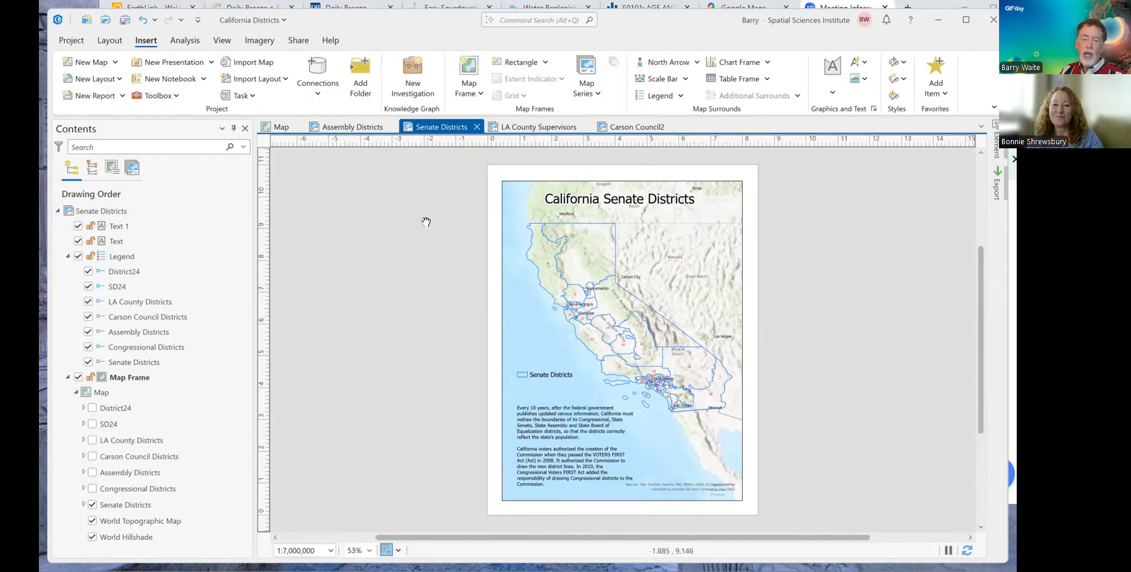
# In the LA County Supervisors layout, turn off the Senate Districts layer and turn on LA County Districts.
pyautogui.click(547, 127)
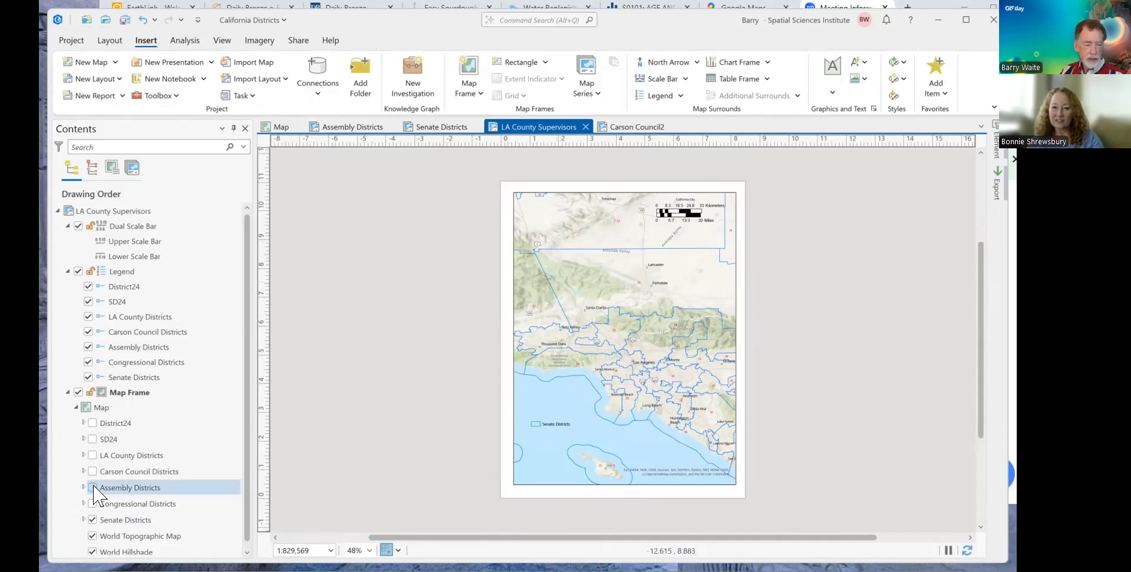
pyautogui.click(92, 519)
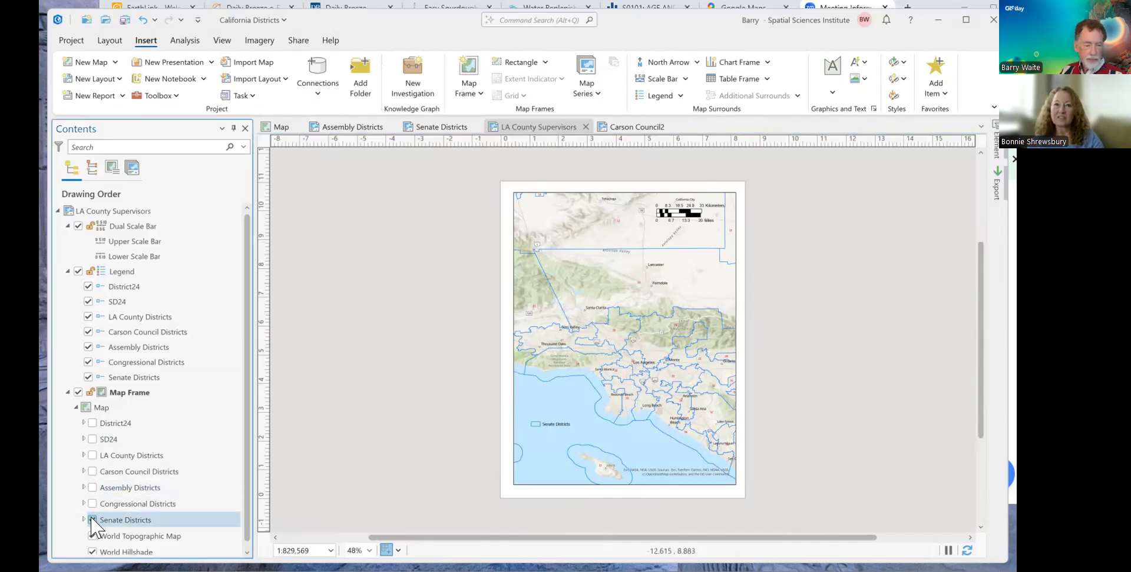
pyautogui.click(92, 455)
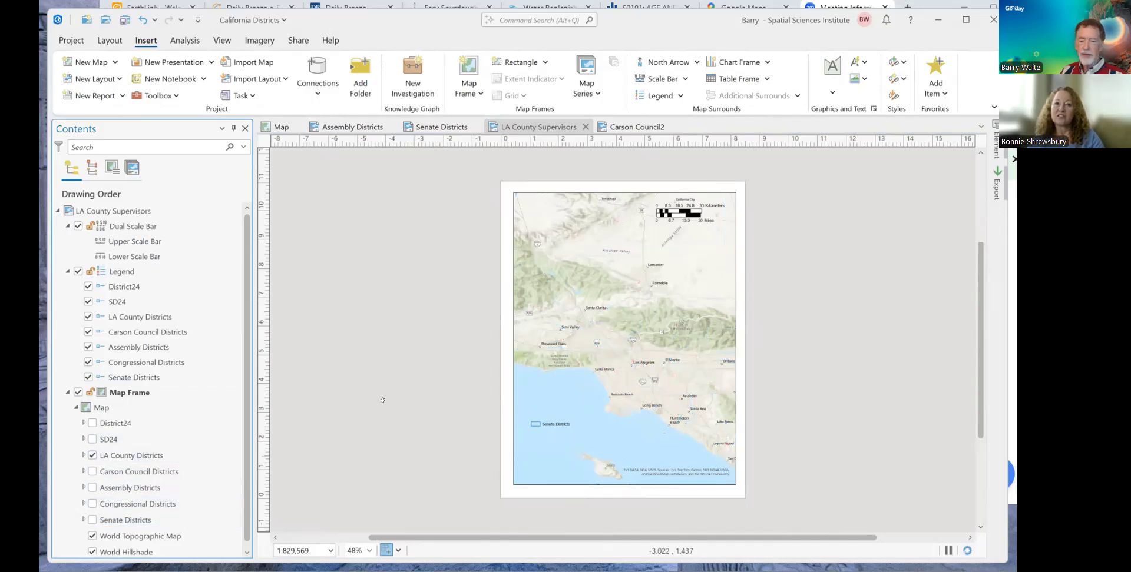